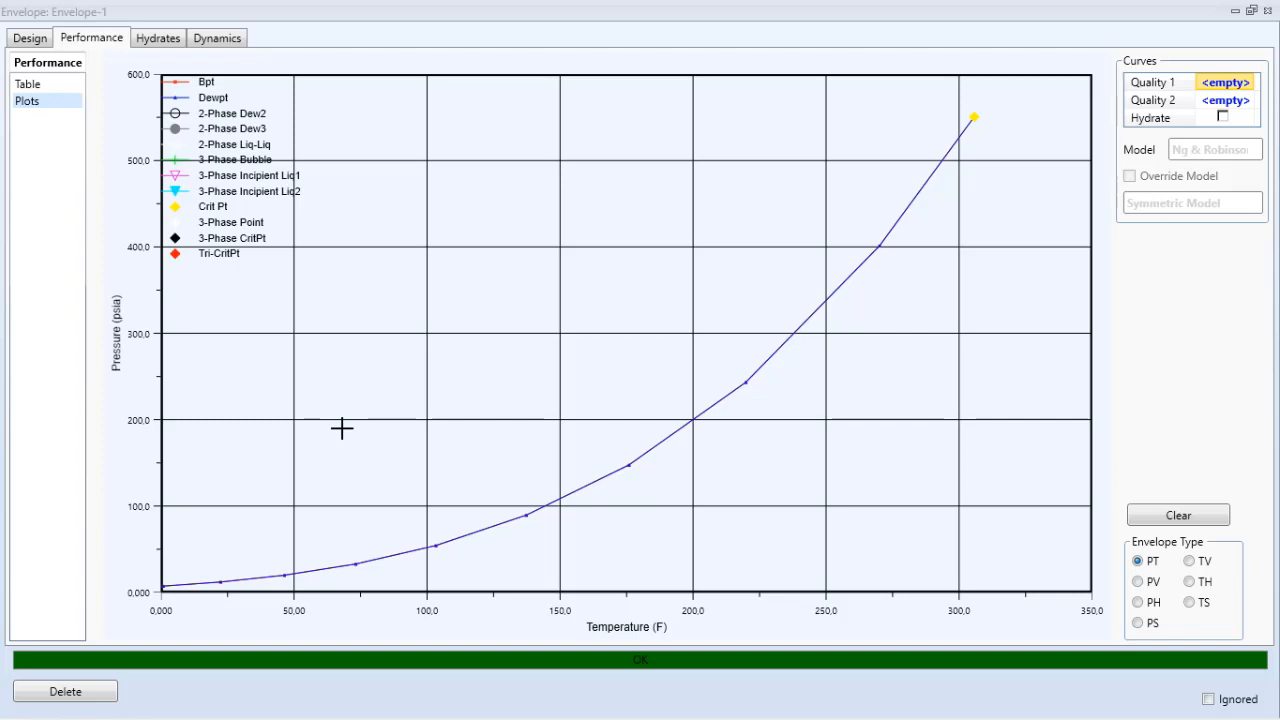
# Step: Examine the pressure–temperature envelope plot, and open the envelope's tabular bubble point data
pyautogui.moveTo(309, 563)
pyautogui.moveTo(634, 314)
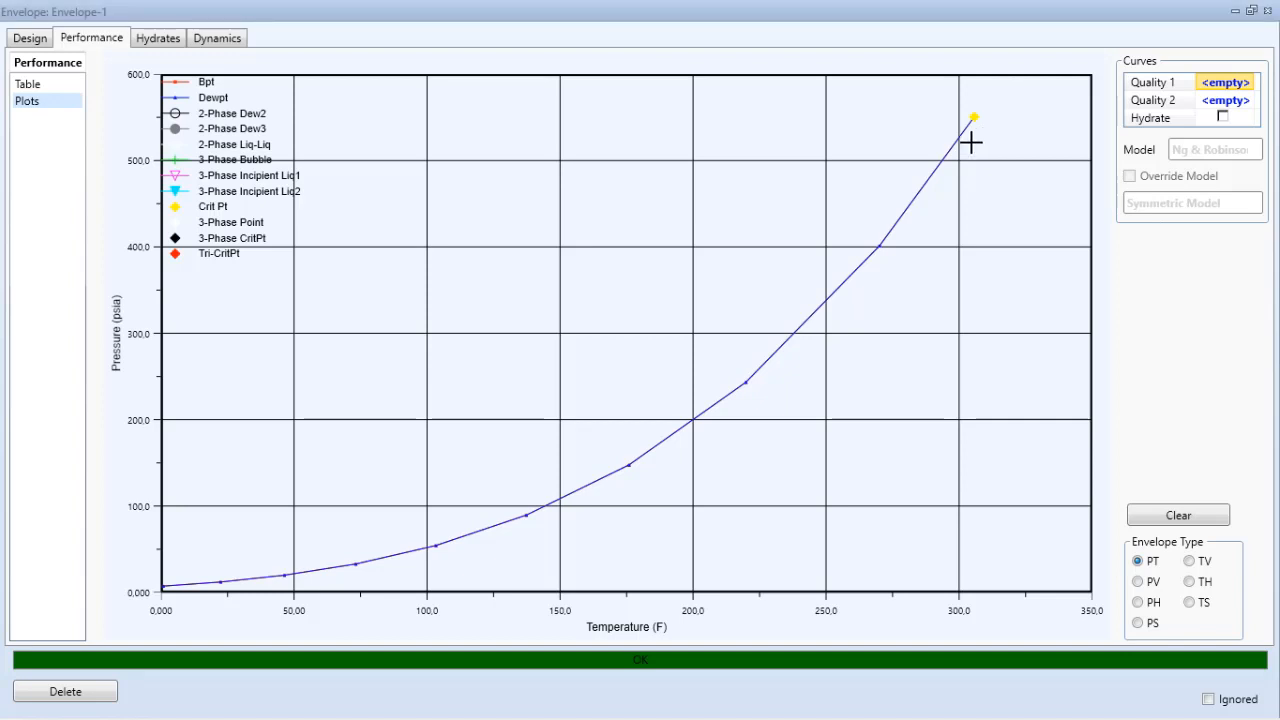
pyautogui.click(28, 85)
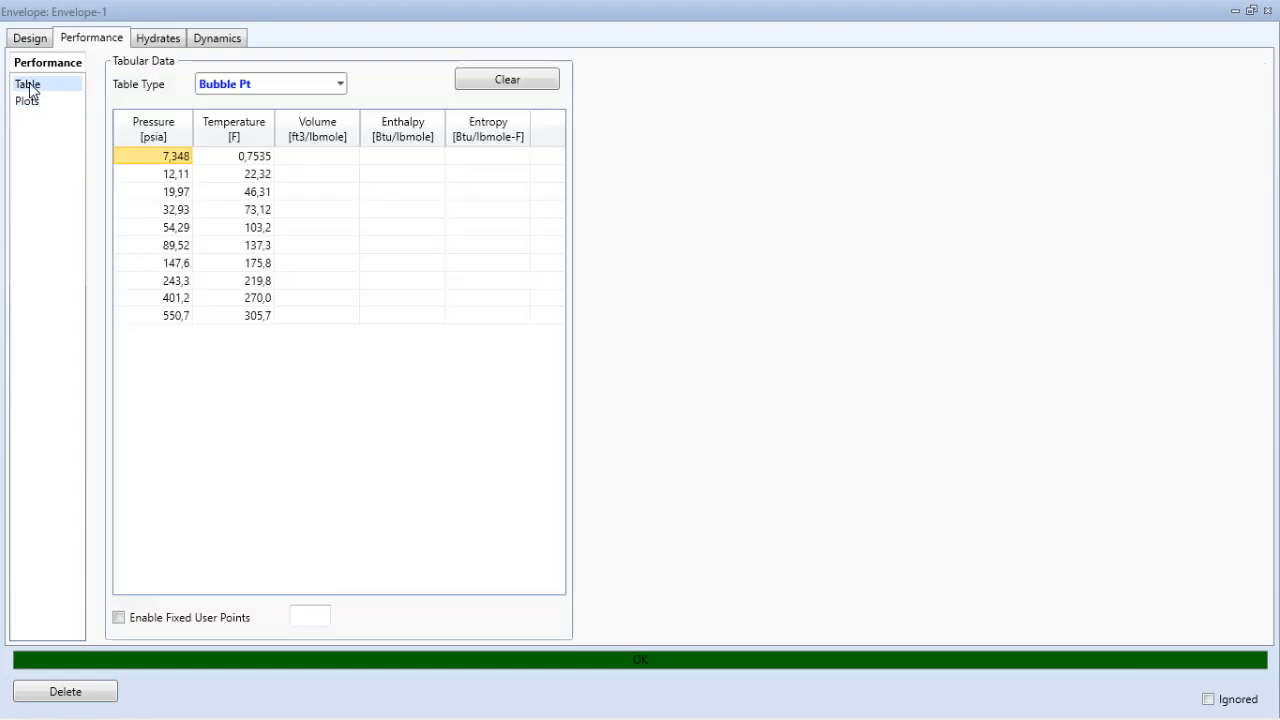
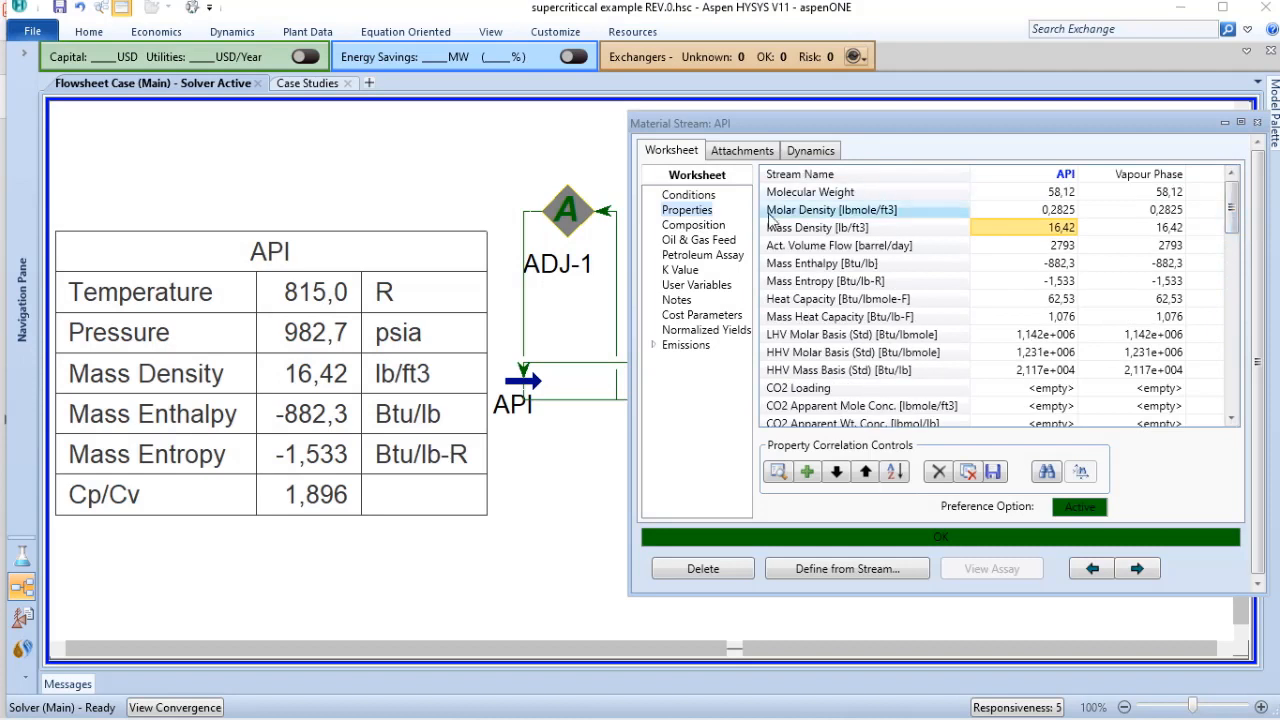
# Step: Check the API stream's conditions, and attach a HYSYS Two-Phase envelope analysis connected to stream API
pyautogui.click(688, 196)
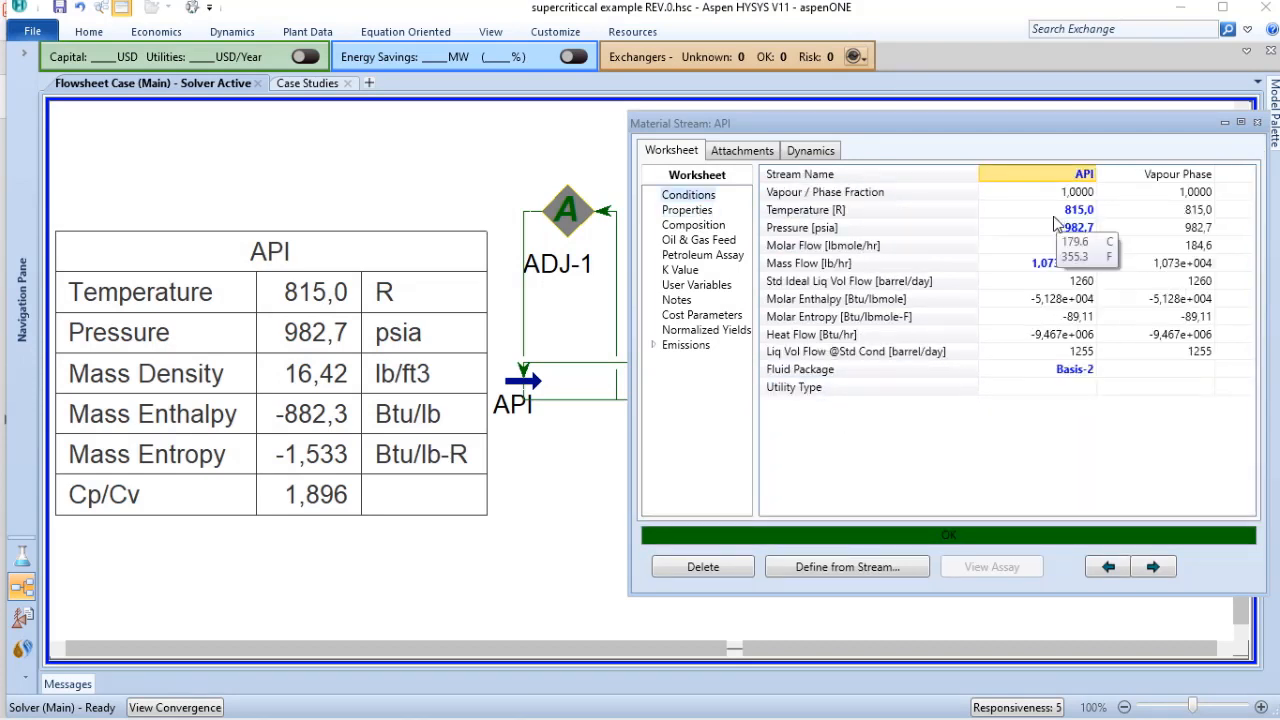
pyautogui.moveTo(1044, 220)
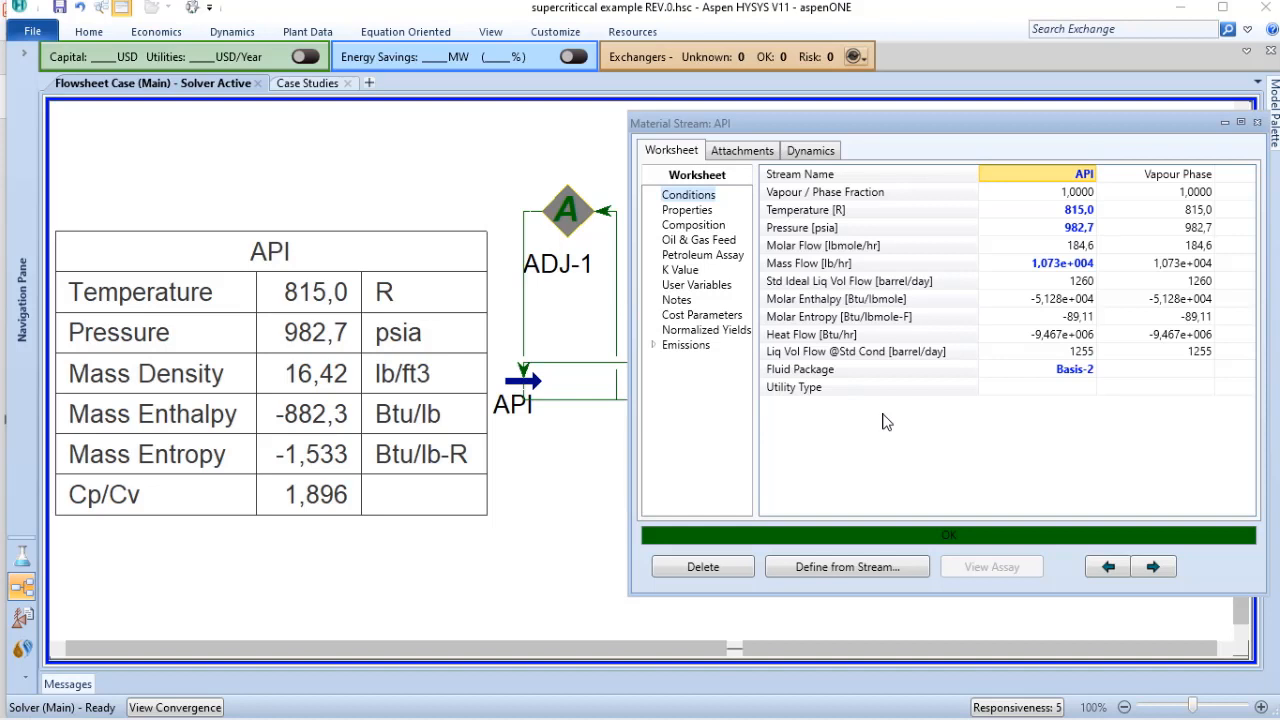
pyautogui.click(736, 149)
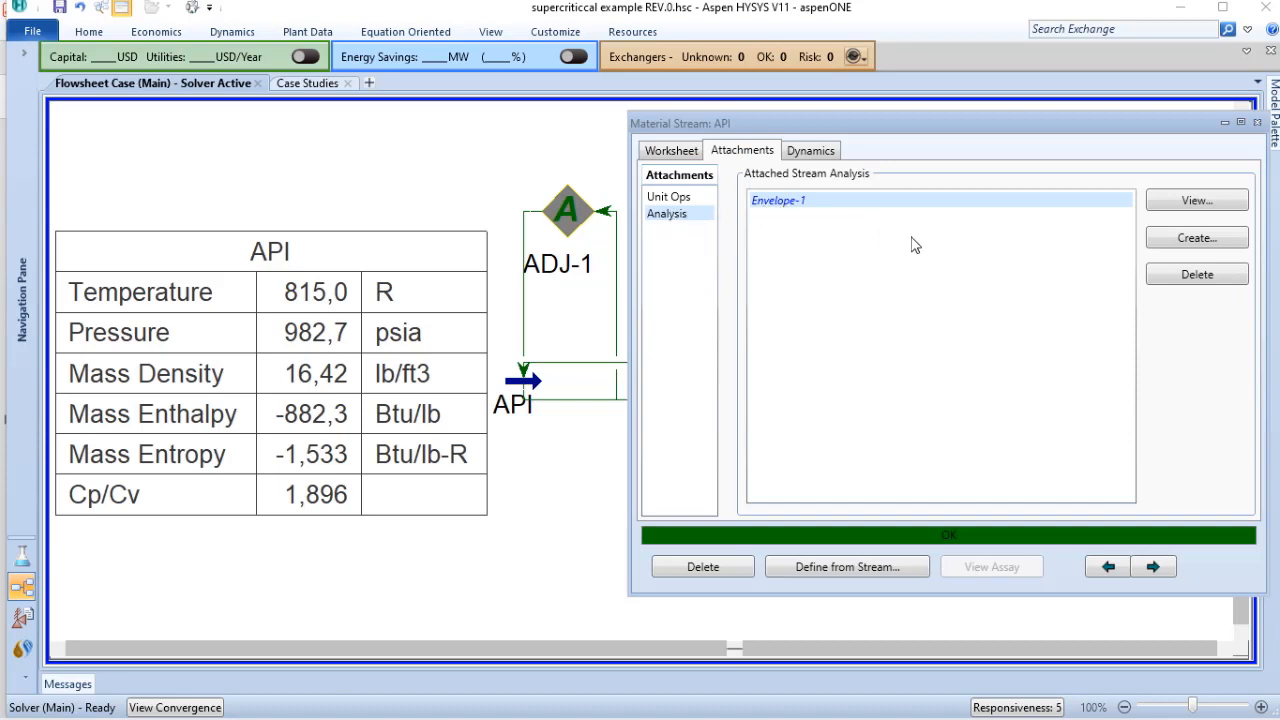
pyautogui.click(1187, 249)
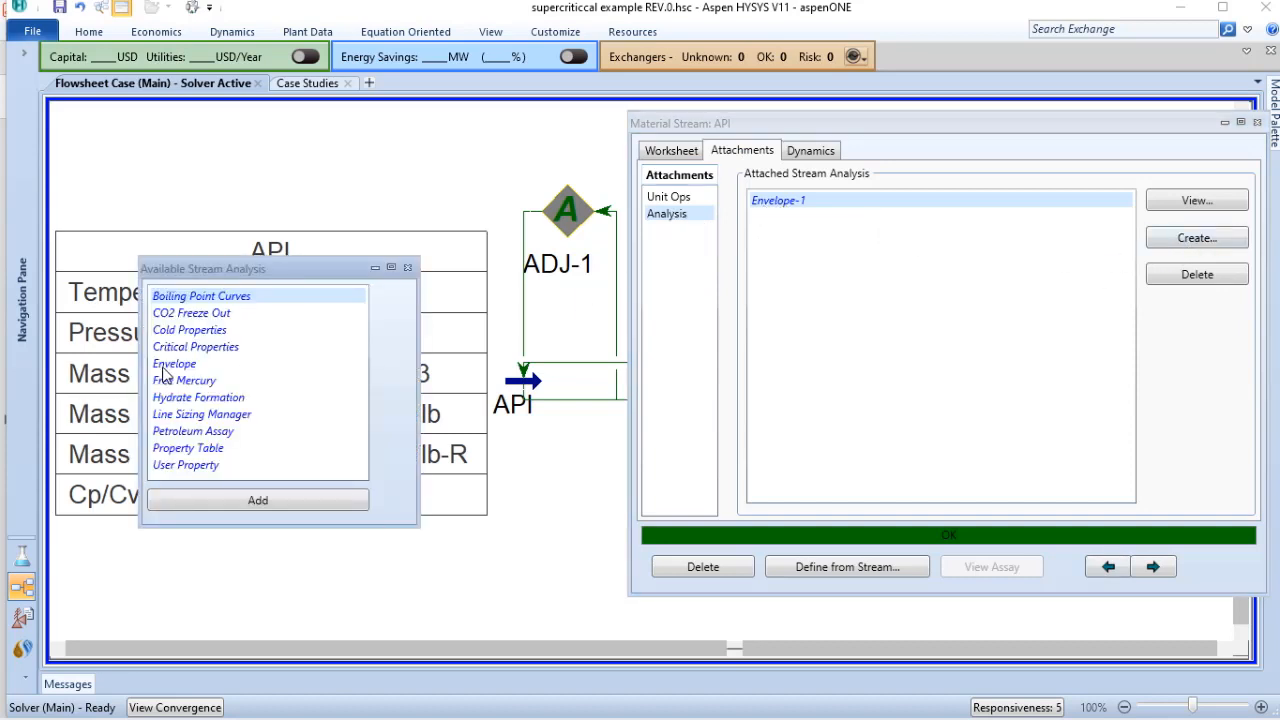
pyautogui.click(175, 367)
pyautogui.click(261, 501)
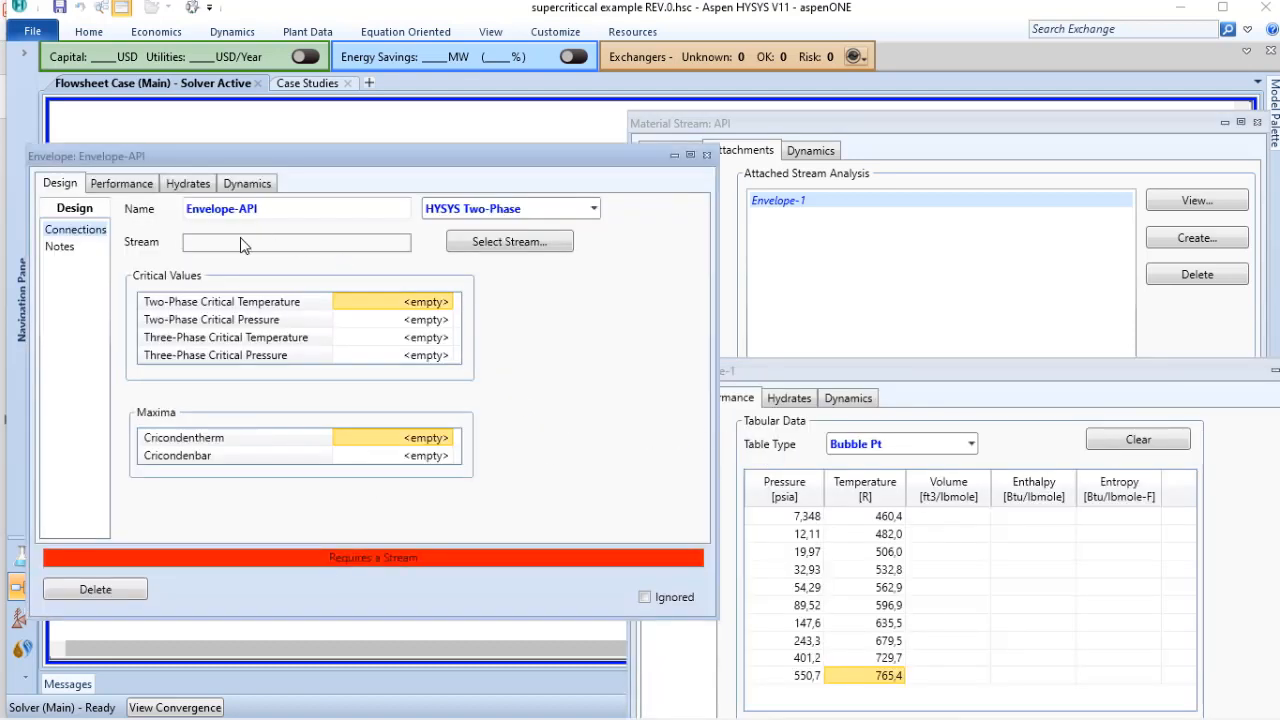
pyautogui.click(493, 250)
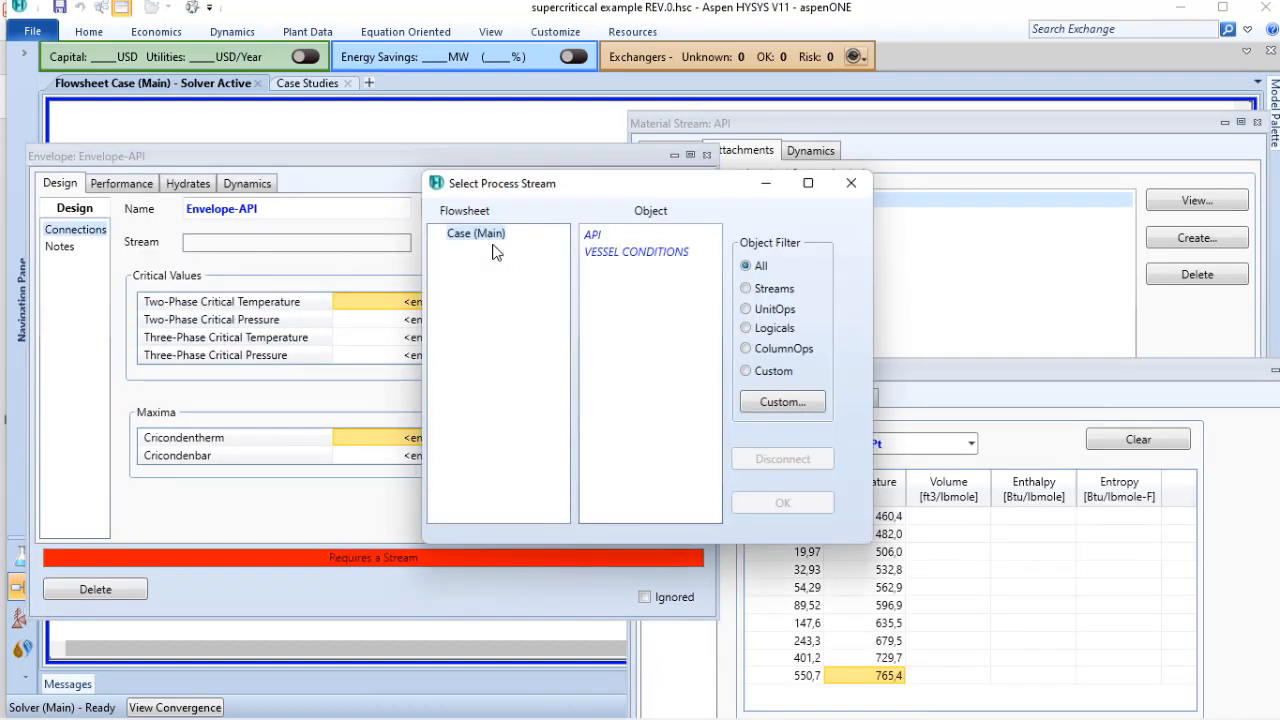
pyautogui.click(594, 238)
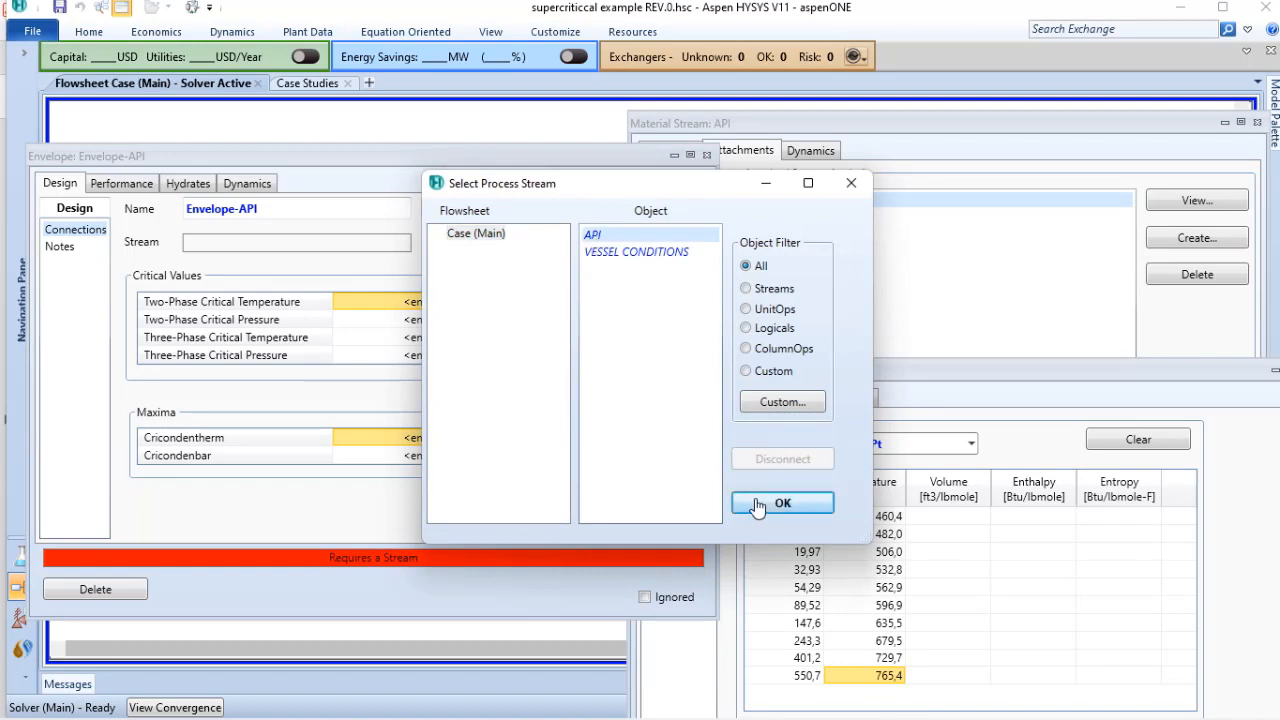
pyautogui.click(757, 502)
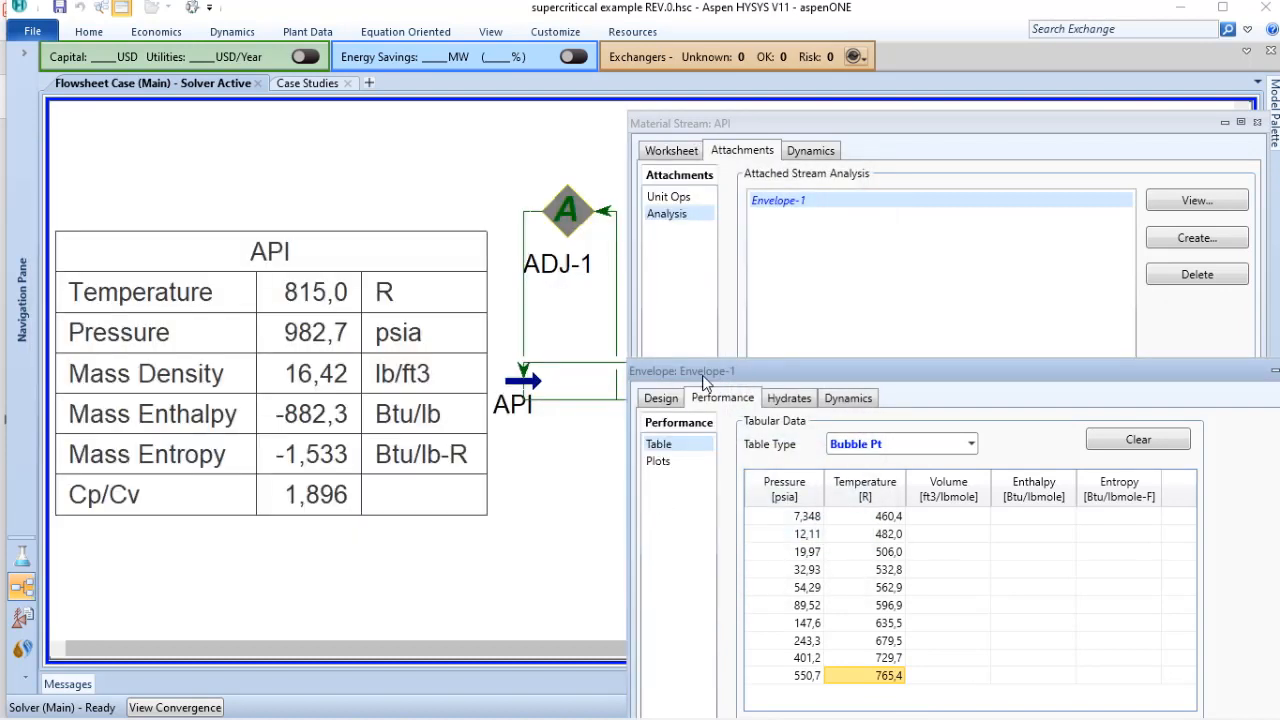
# Step: Examine Envelope-1's two-phase critical temperature and pressure against the last row of its bubble point table
pyautogui.click(661, 399)
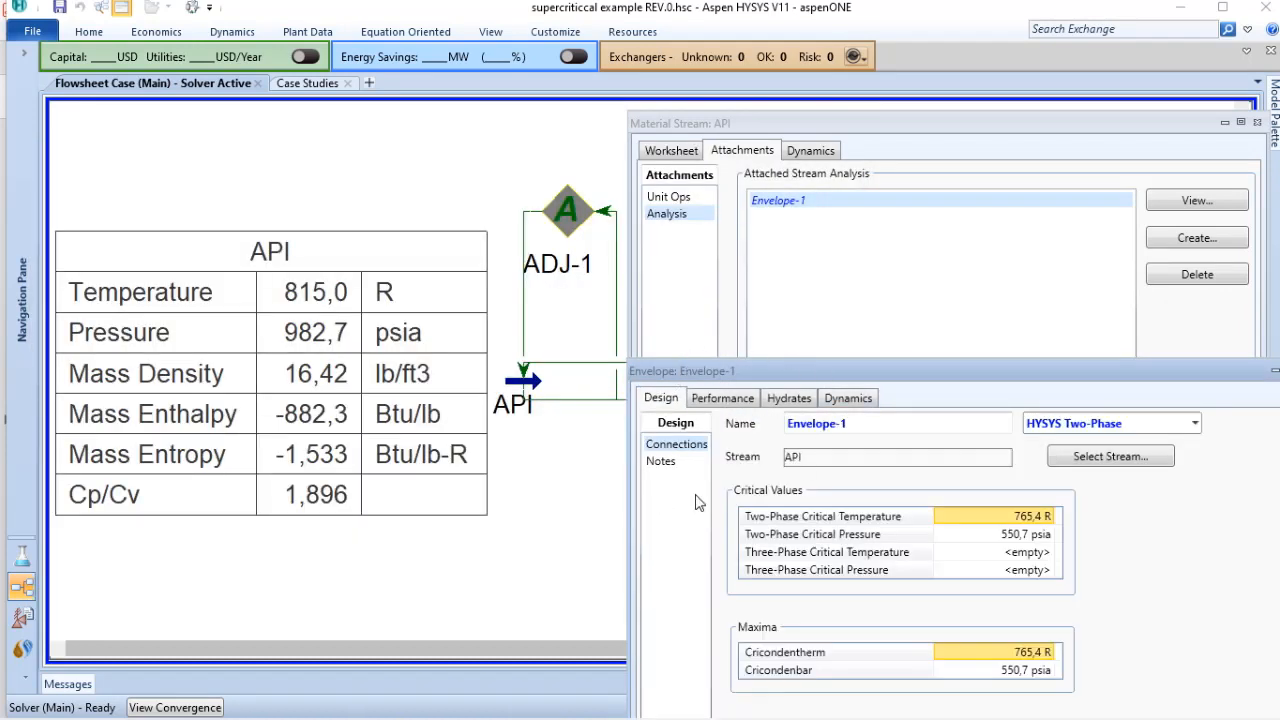
pyautogui.click(727, 399)
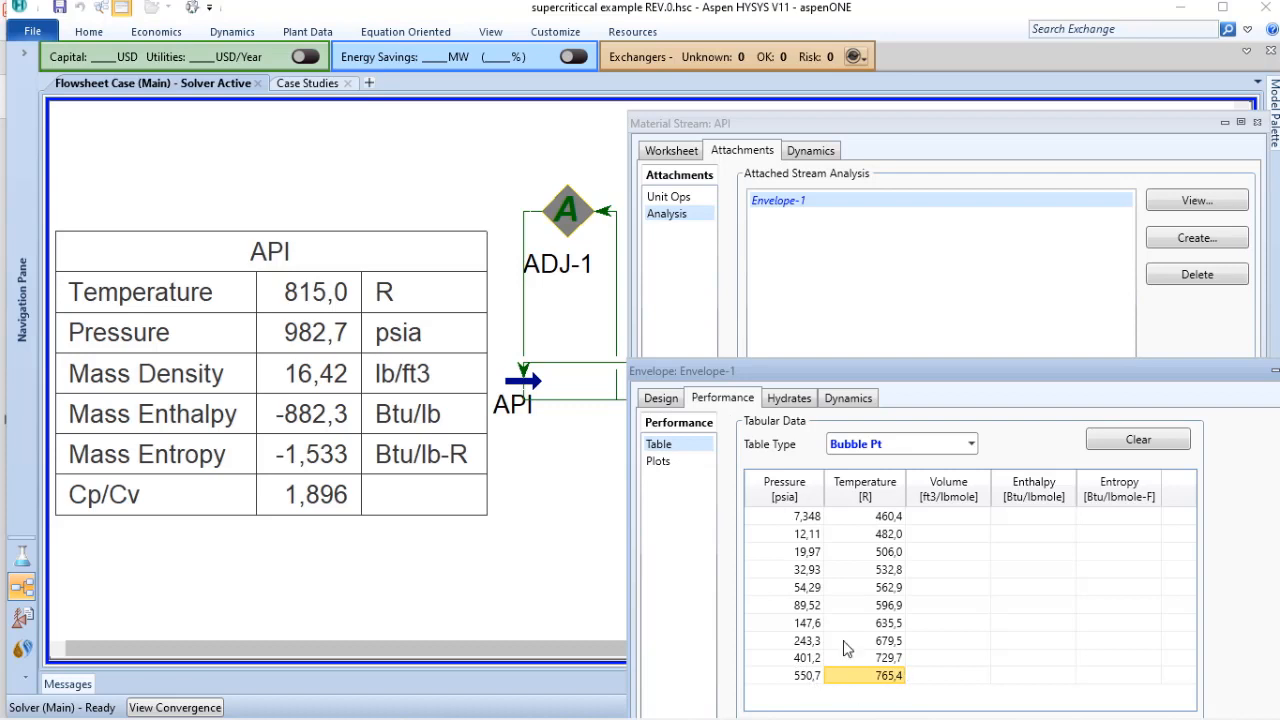
pyautogui.click(662, 399)
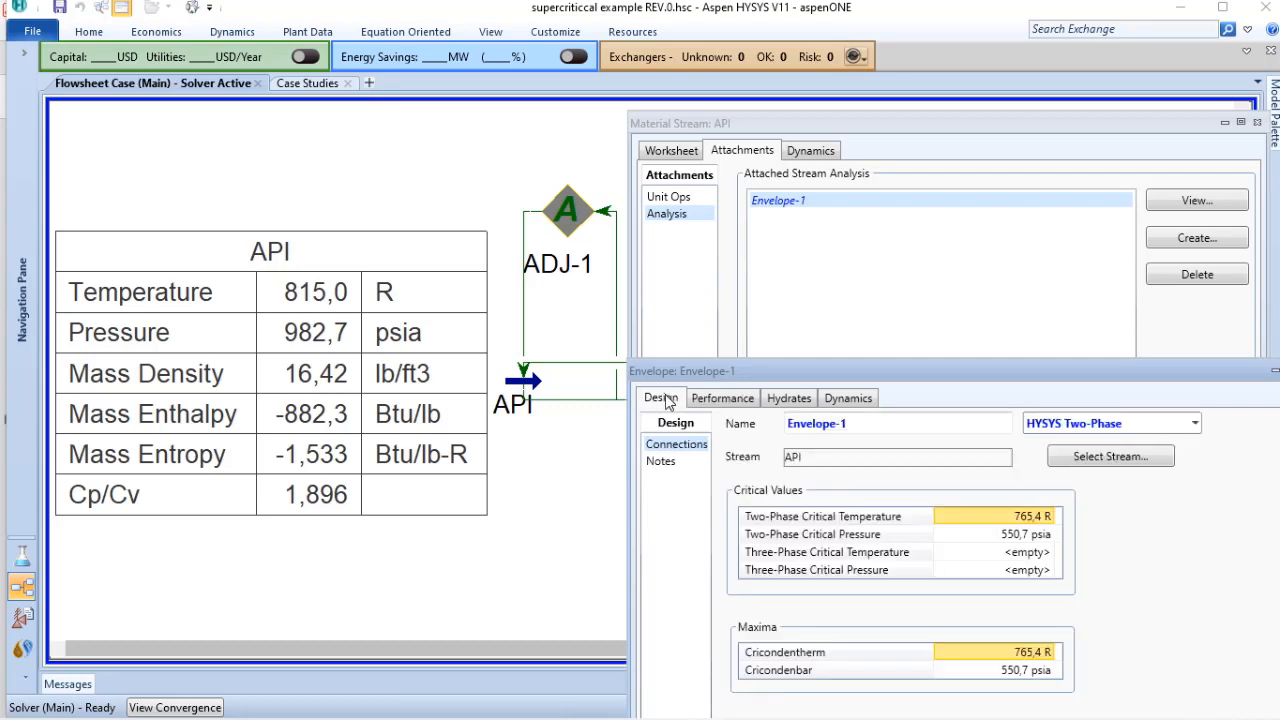
pyautogui.moveTo(1045, 522)
pyautogui.moveTo(1004, 528)
pyautogui.click(713, 399)
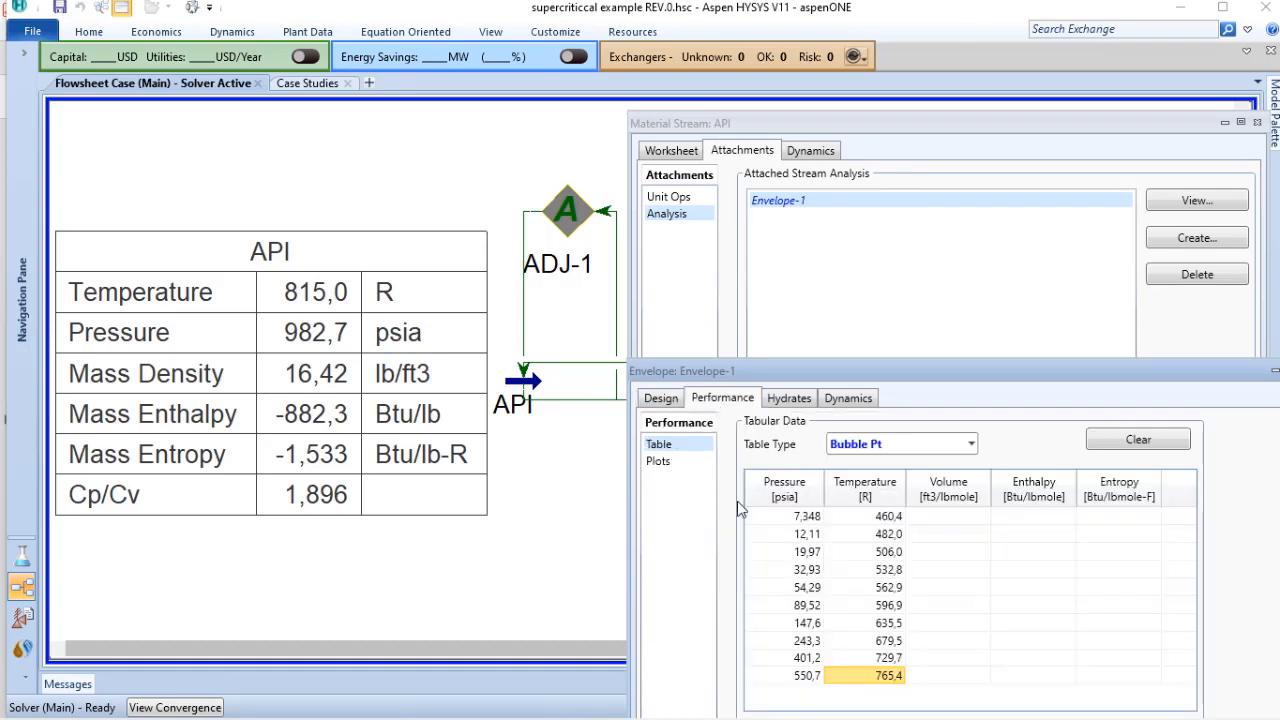
# Step: Set the API stream to the critical point by copying 765,4 R and 550,7 psia from the bubble point table
pyautogui.click(671, 151)
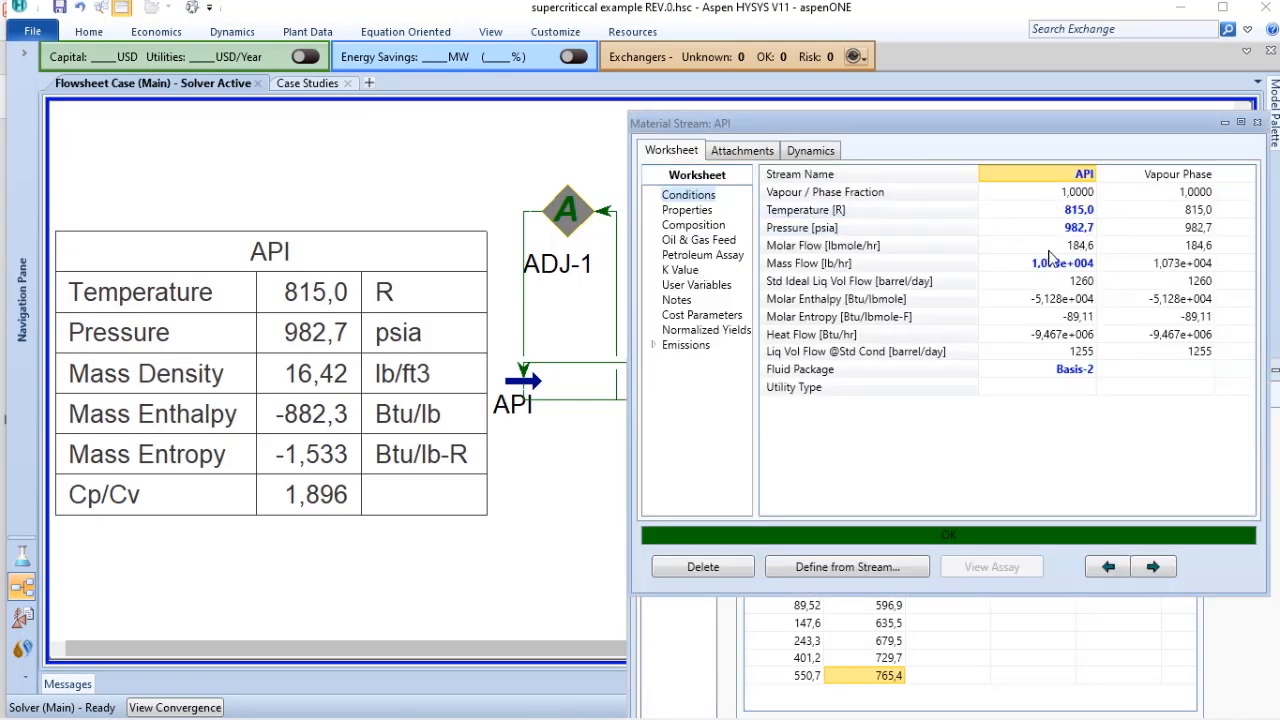
pyautogui.click(886, 679)
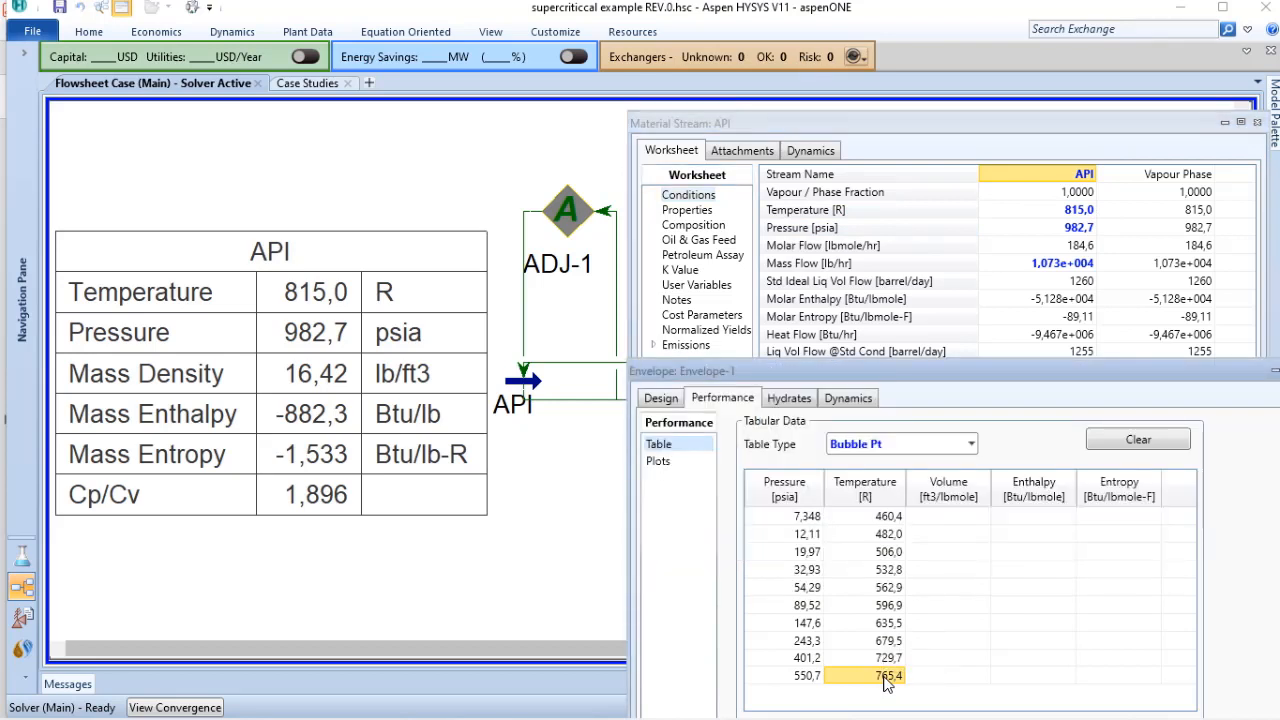
pyautogui.click(1072, 212)
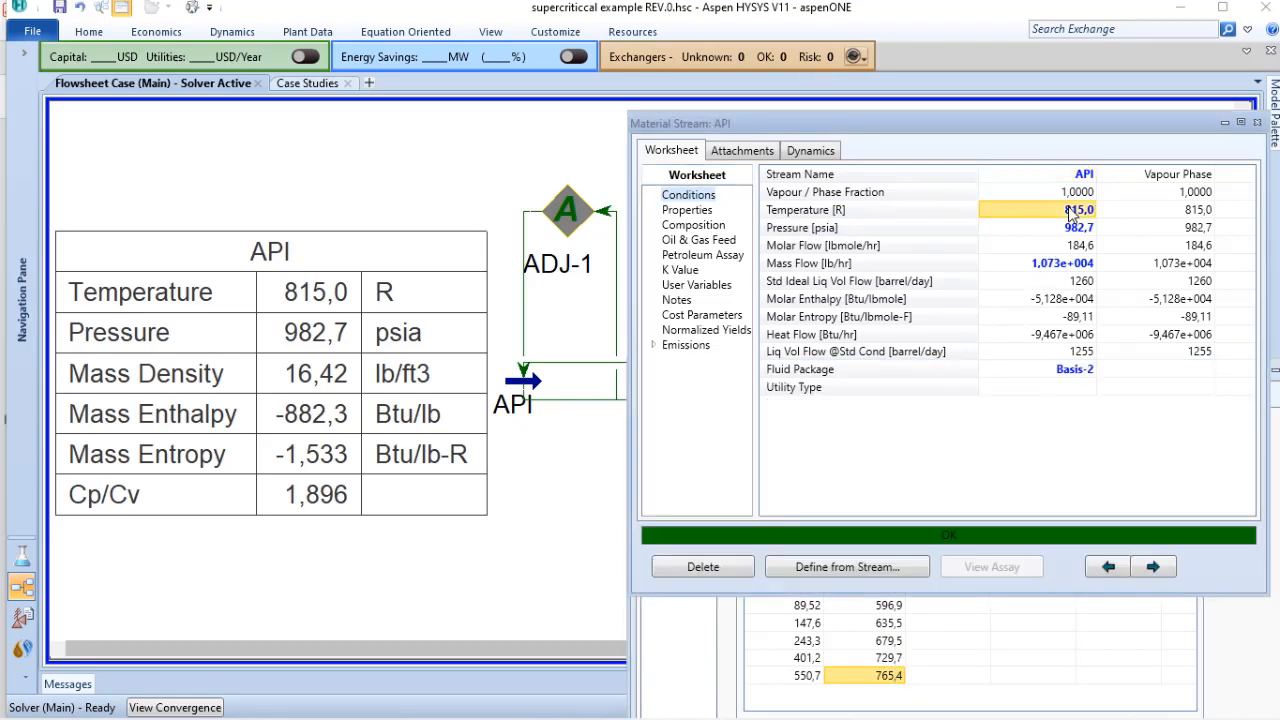
pyautogui.write('765,4')
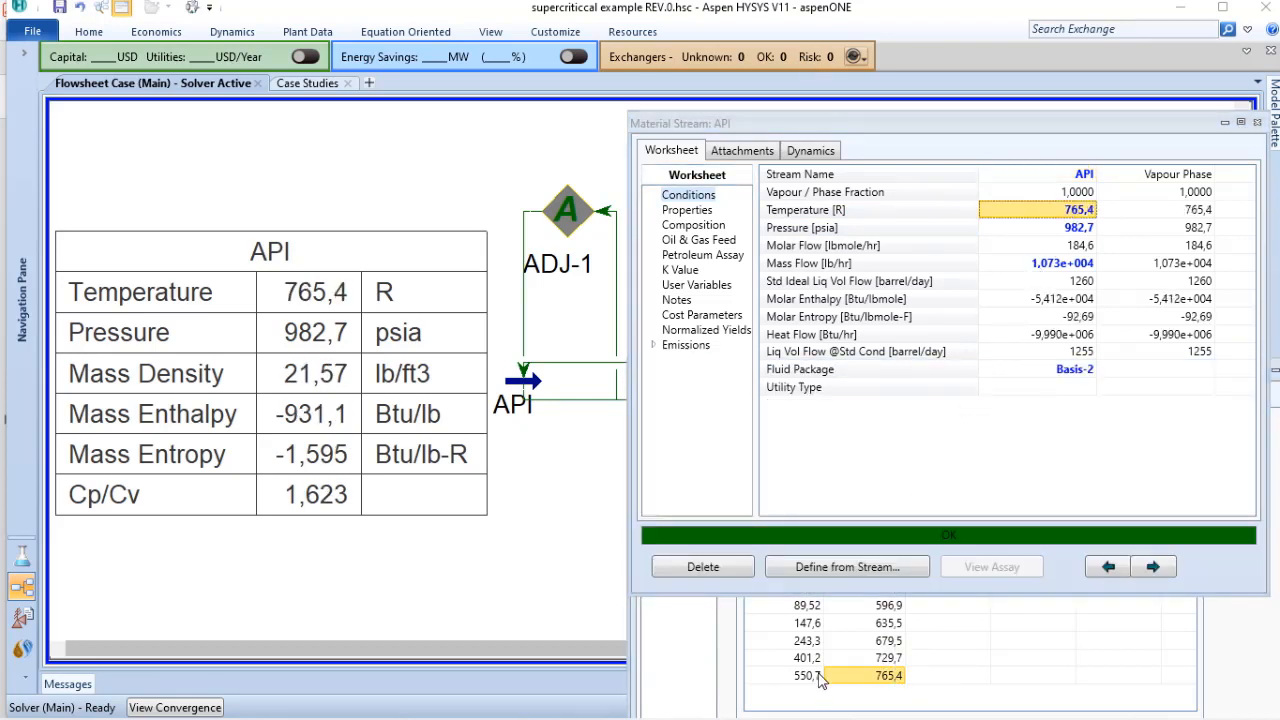
pyautogui.click(806, 677)
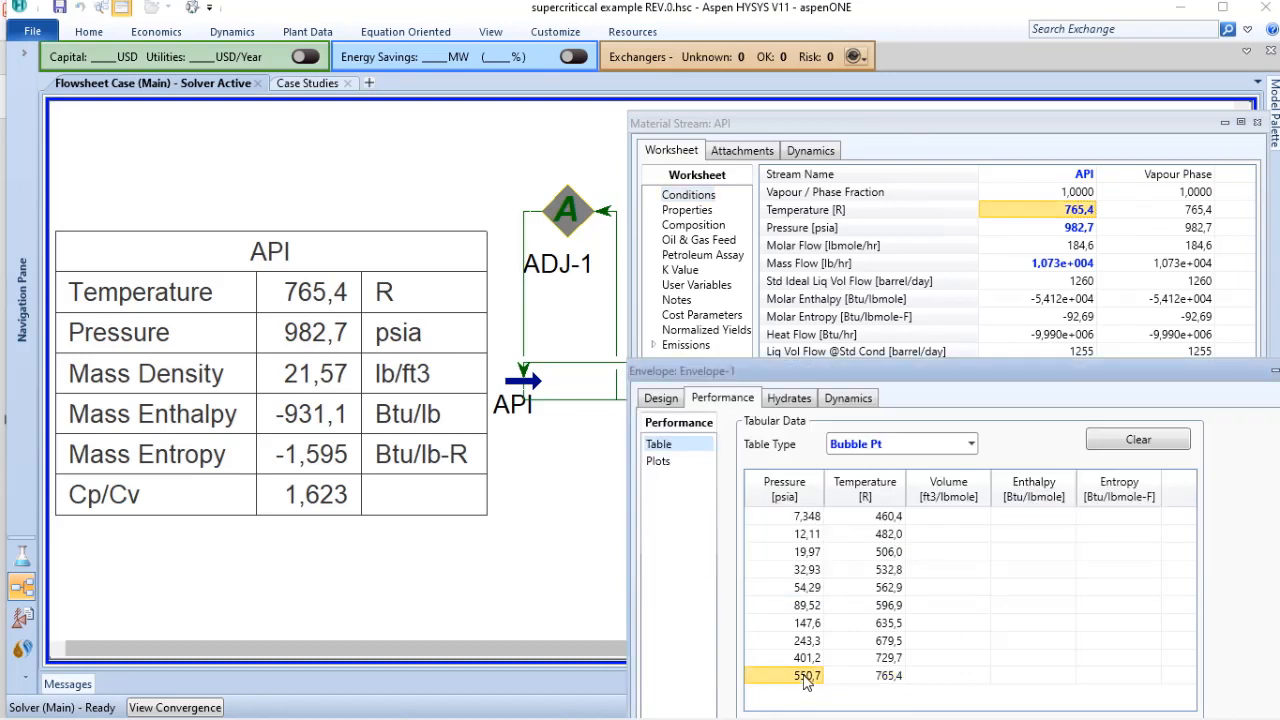
pyautogui.click(1075, 229)
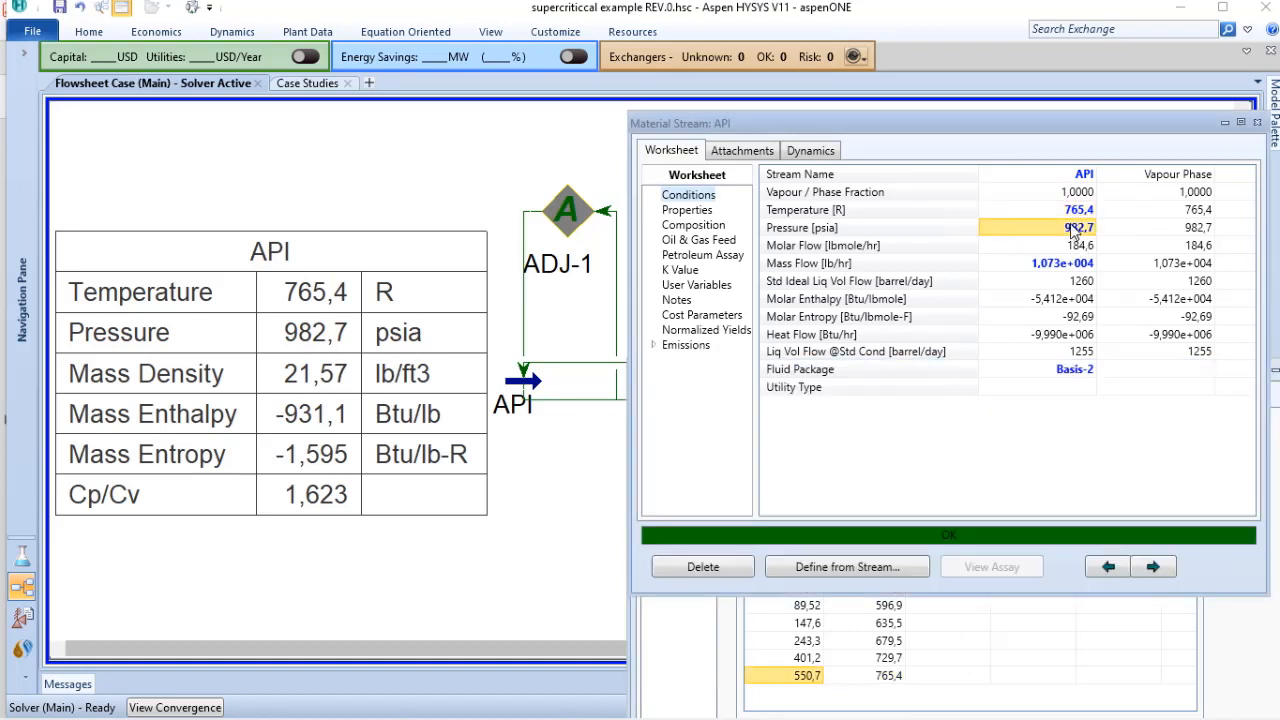
pyautogui.write('550,7')
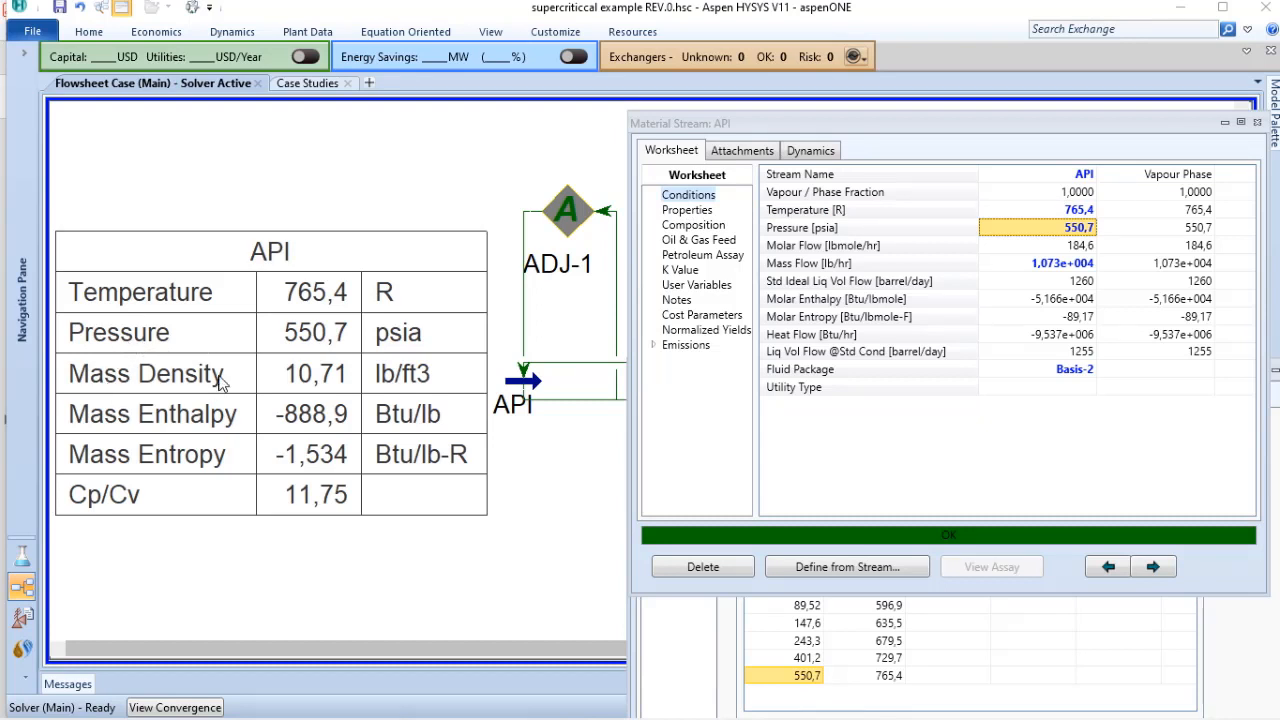
# Step: Check the mass density of the API stream in its properties, including its value in kg/m3
pyautogui.click(690, 212)
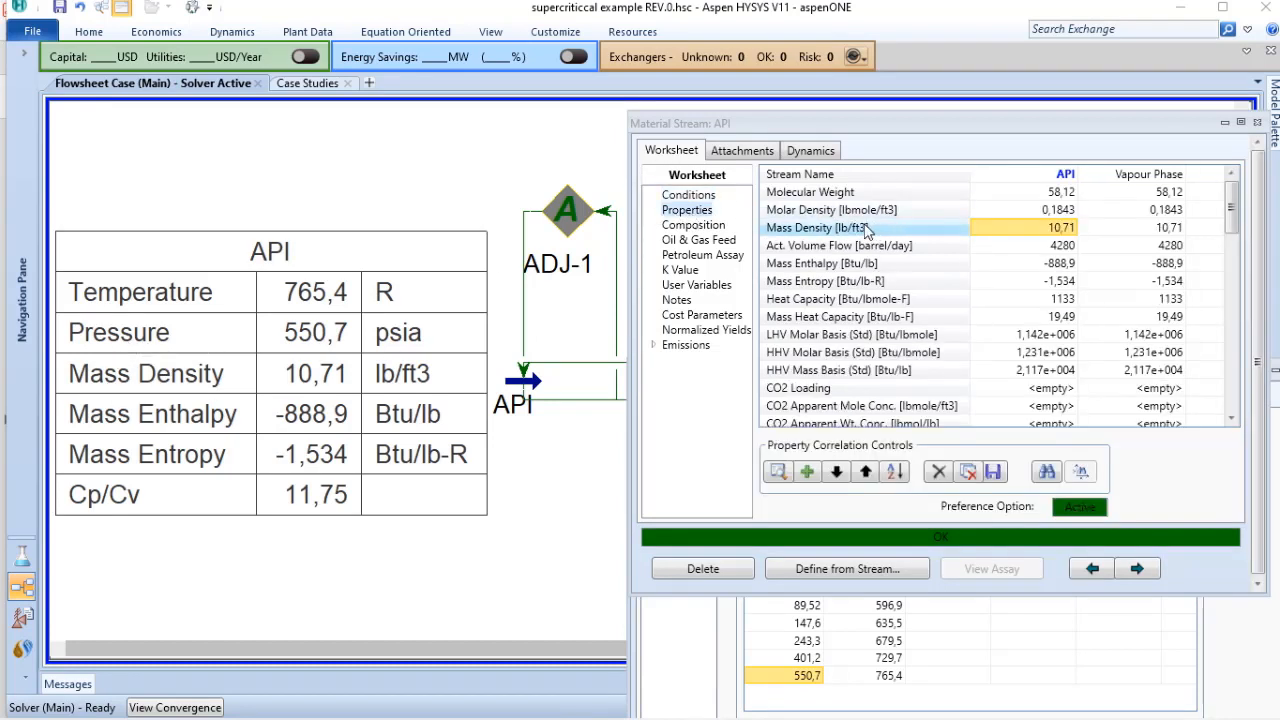
pyautogui.moveTo(1040, 236)
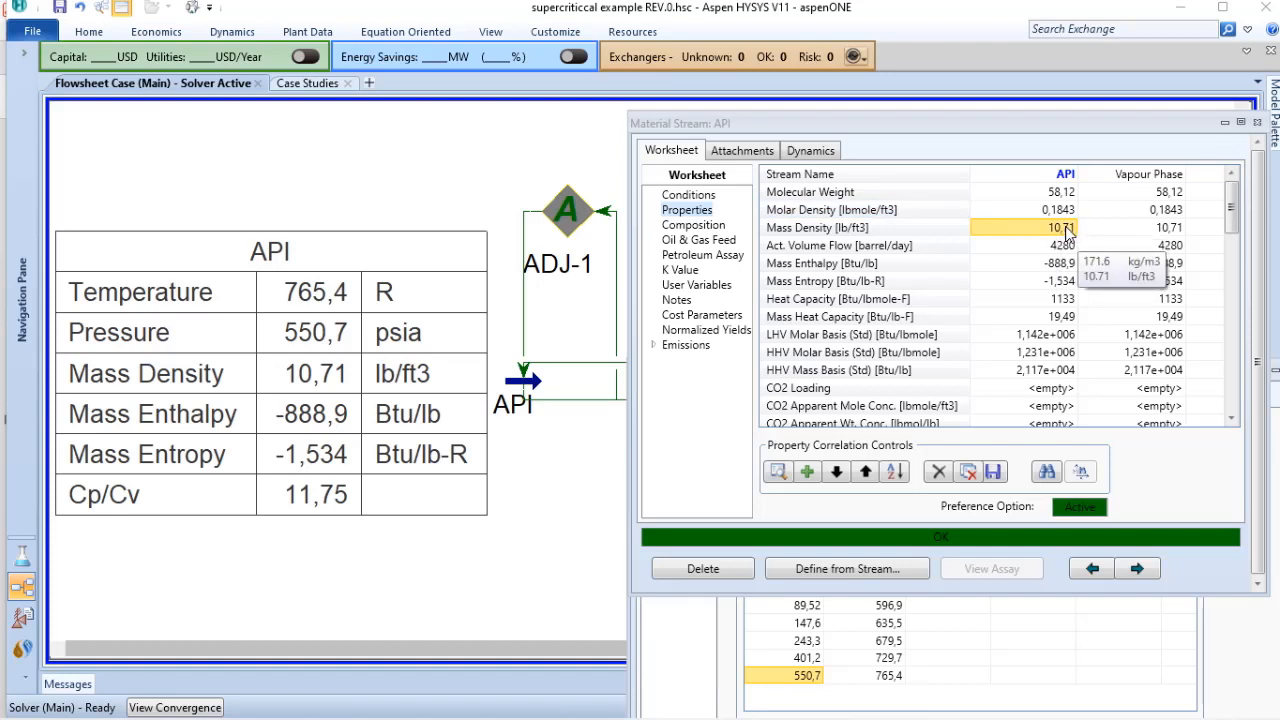
pyautogui.click(1122, 648)
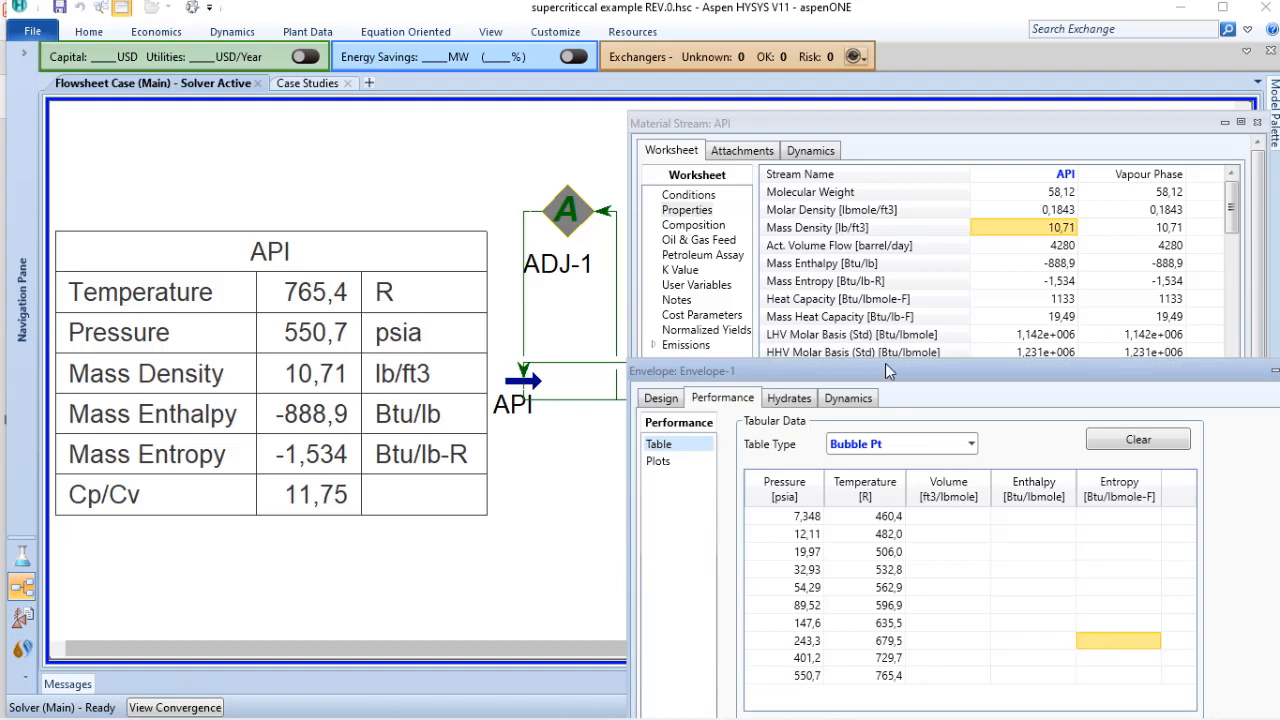
# Step: Restore the API stream's pressure to 982,7 psia and clear its temperature
pyautogui.click(690, 200)
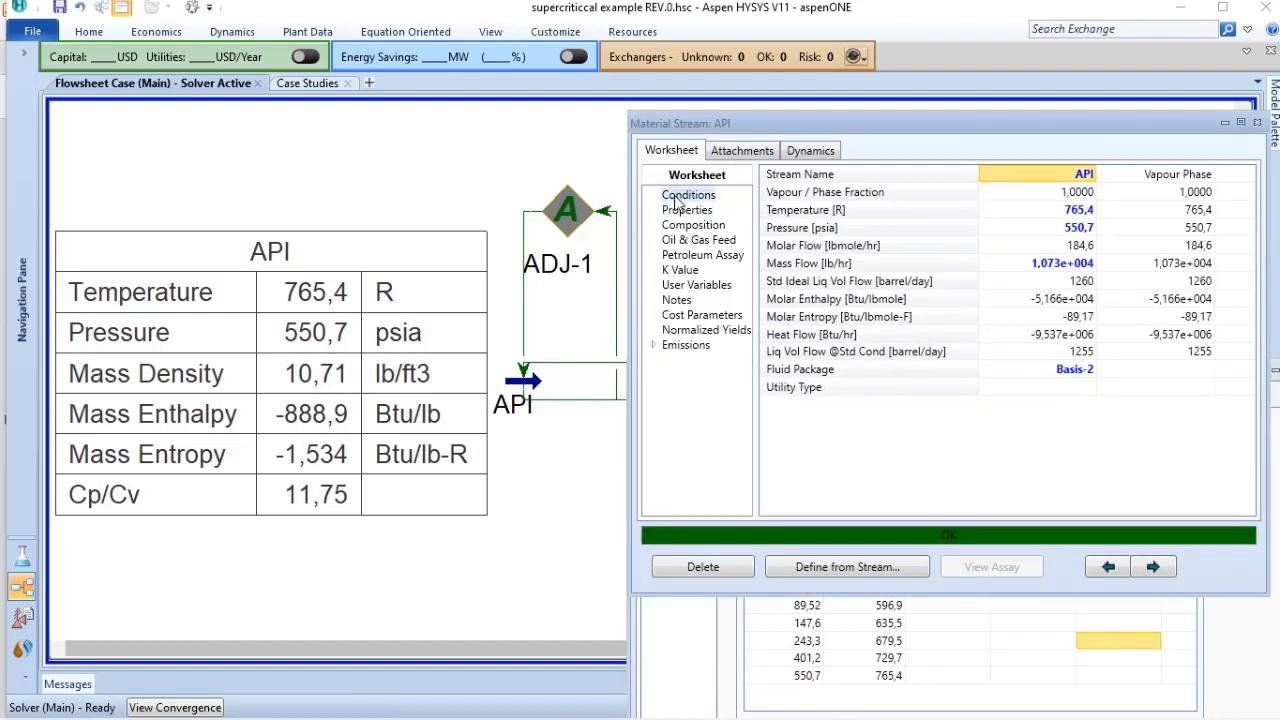
pyautogui.click(1080, 212)
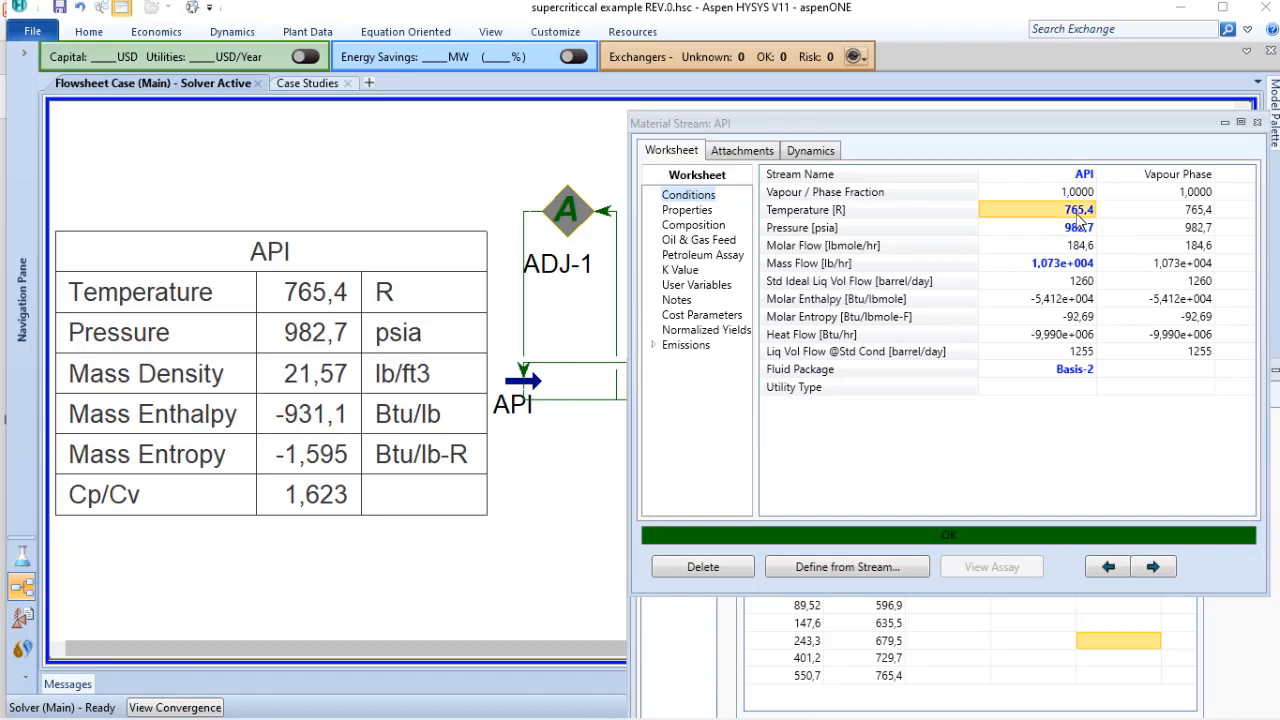
pyautogui.press('Delete')
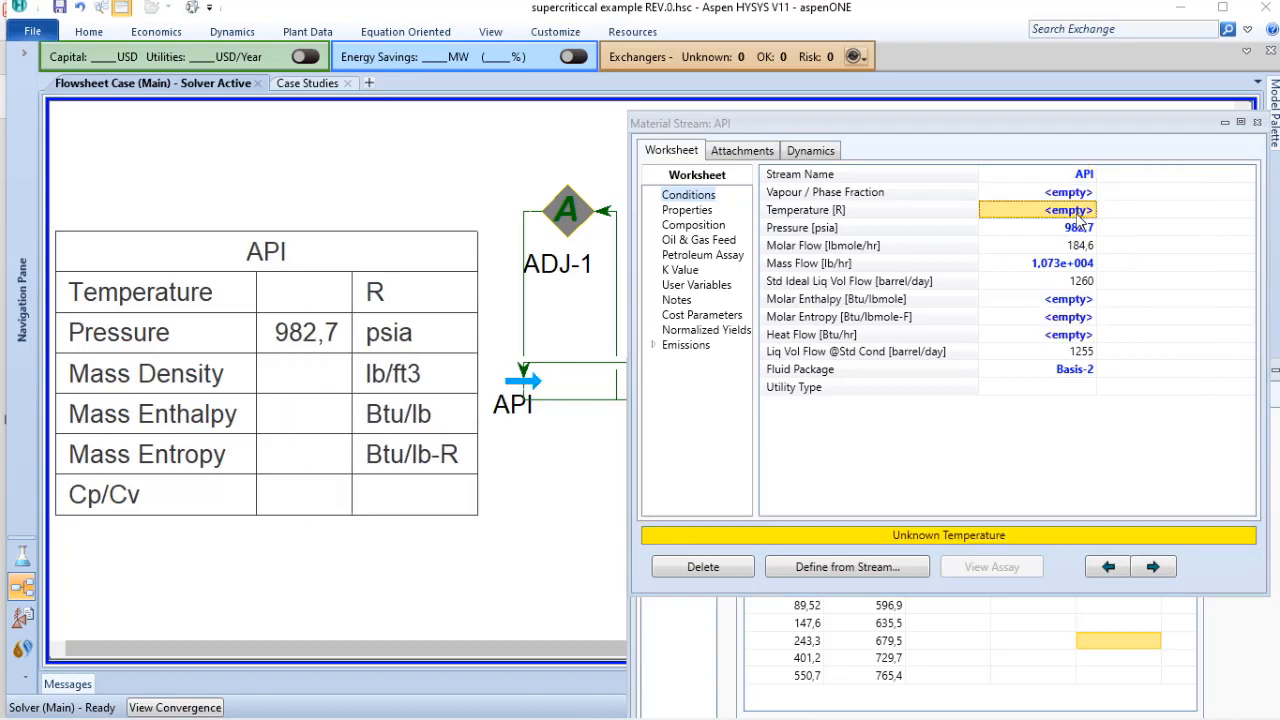
# Step: Reactivate the ignored adjust ADJ-1 and enter 550 as the API stream's temperature so that the adjust solves
pyautogui.doubleClick(567, 207)
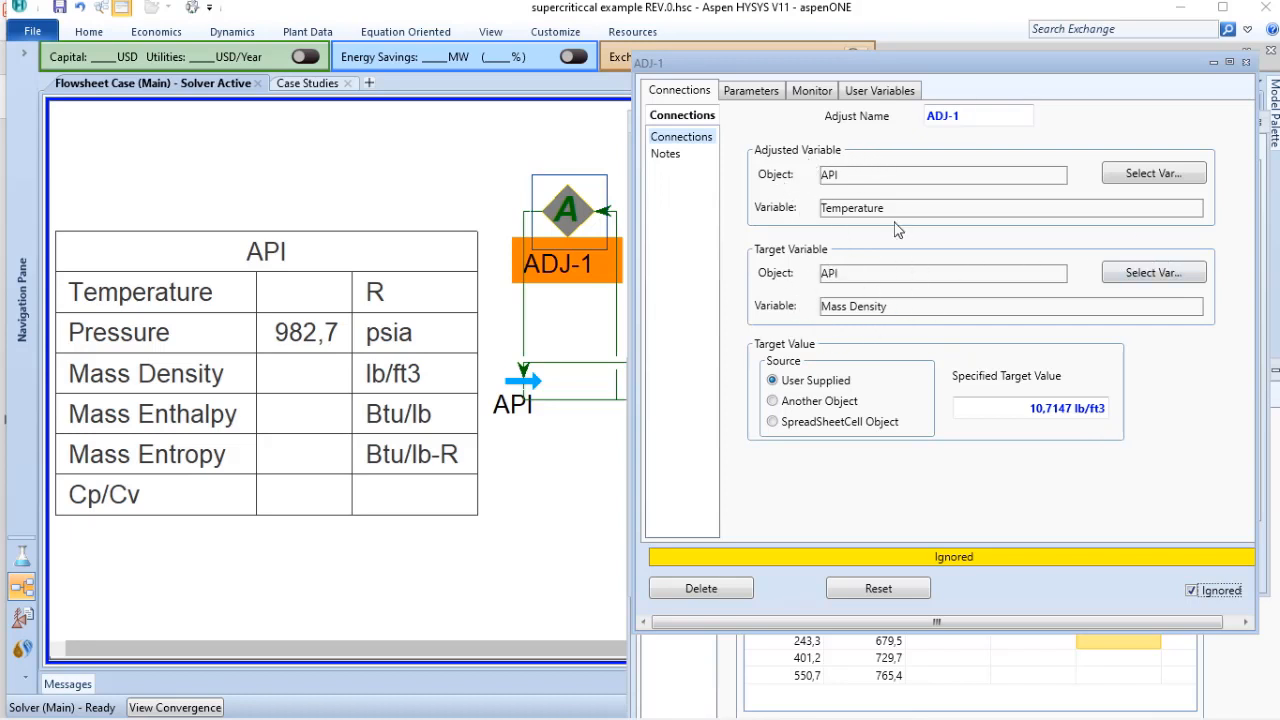
pyautogui.click(1192, 591)
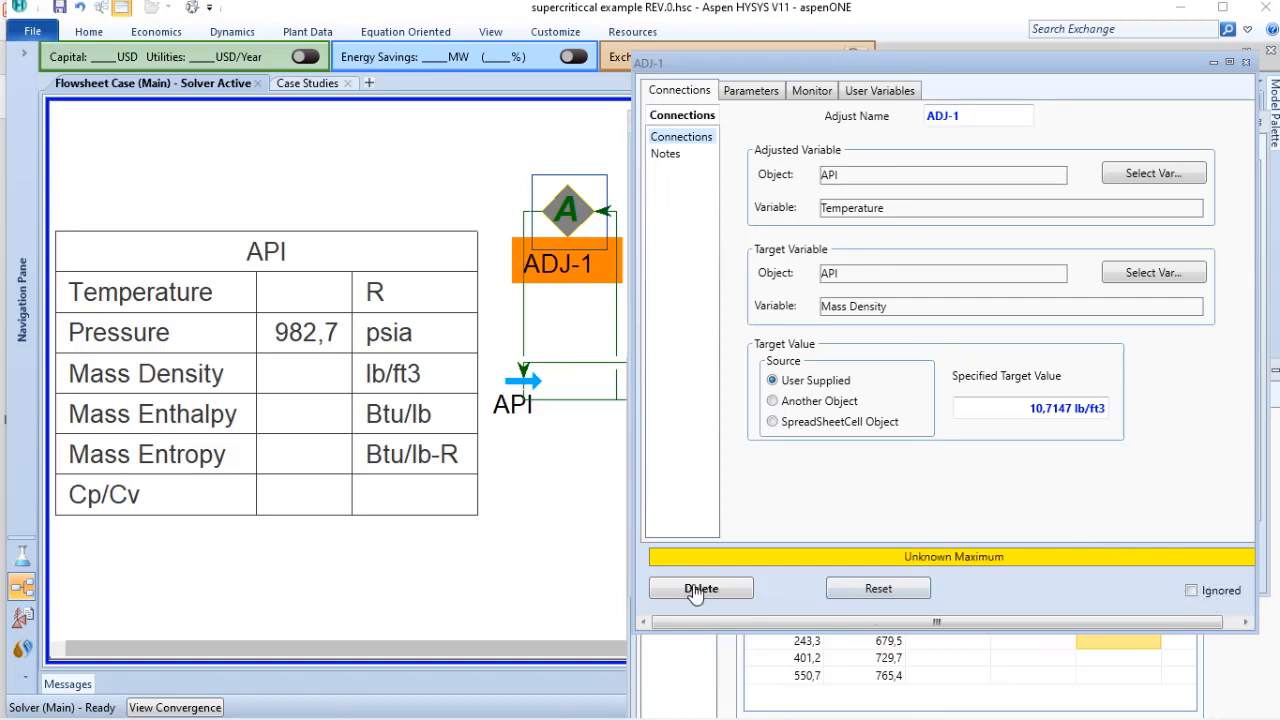
pyautogui.doubleClick(530, 383)
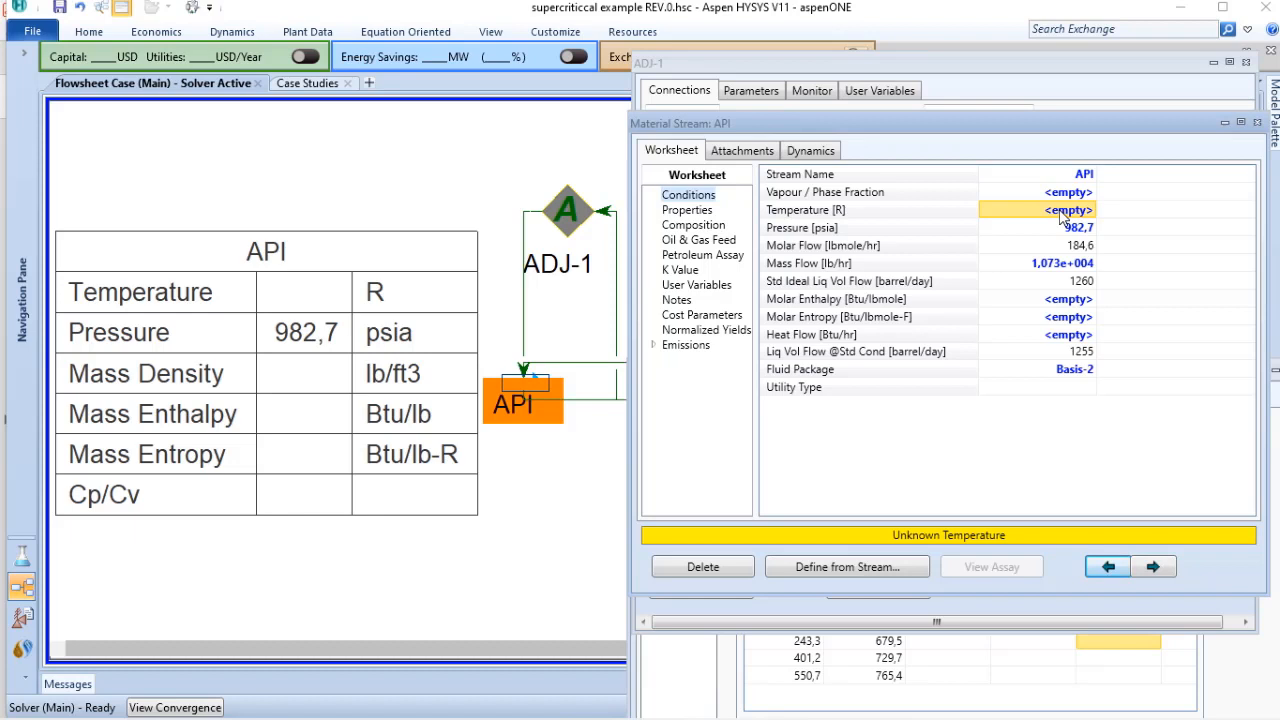
pyautogui.write('550')
pyautogui.press('Return')
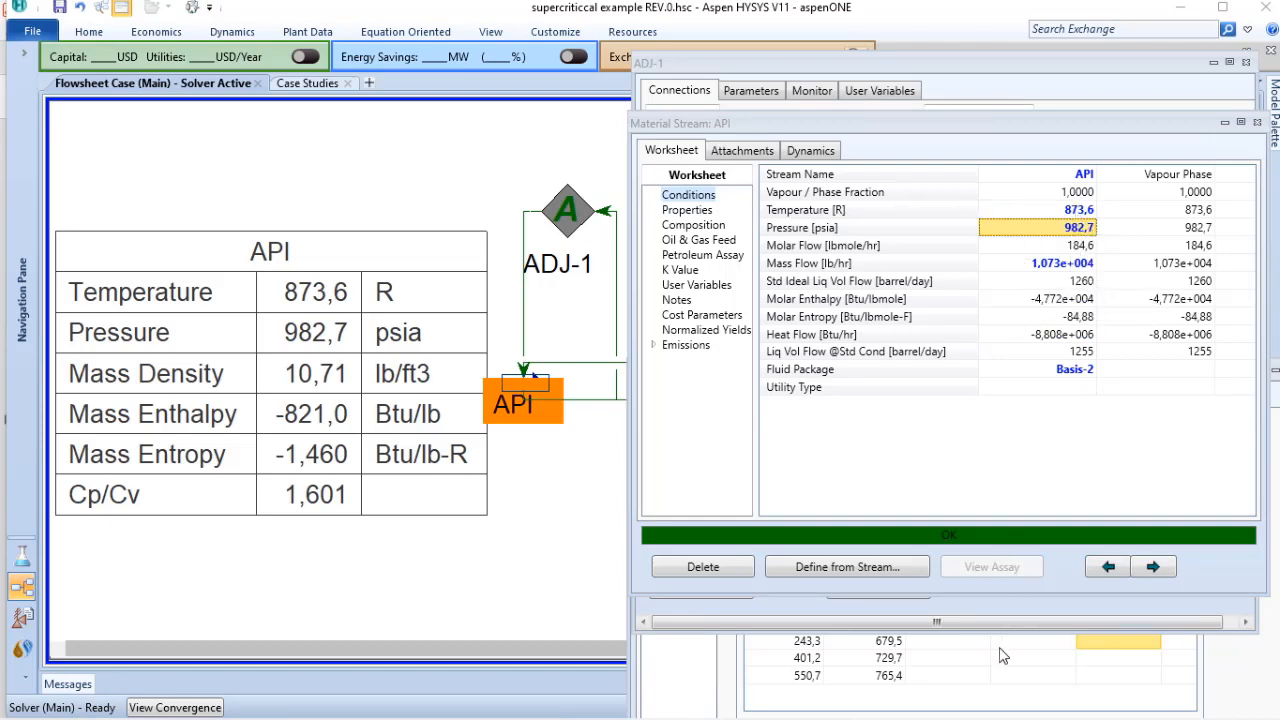
pyautogui.doubleClick(567, 210)
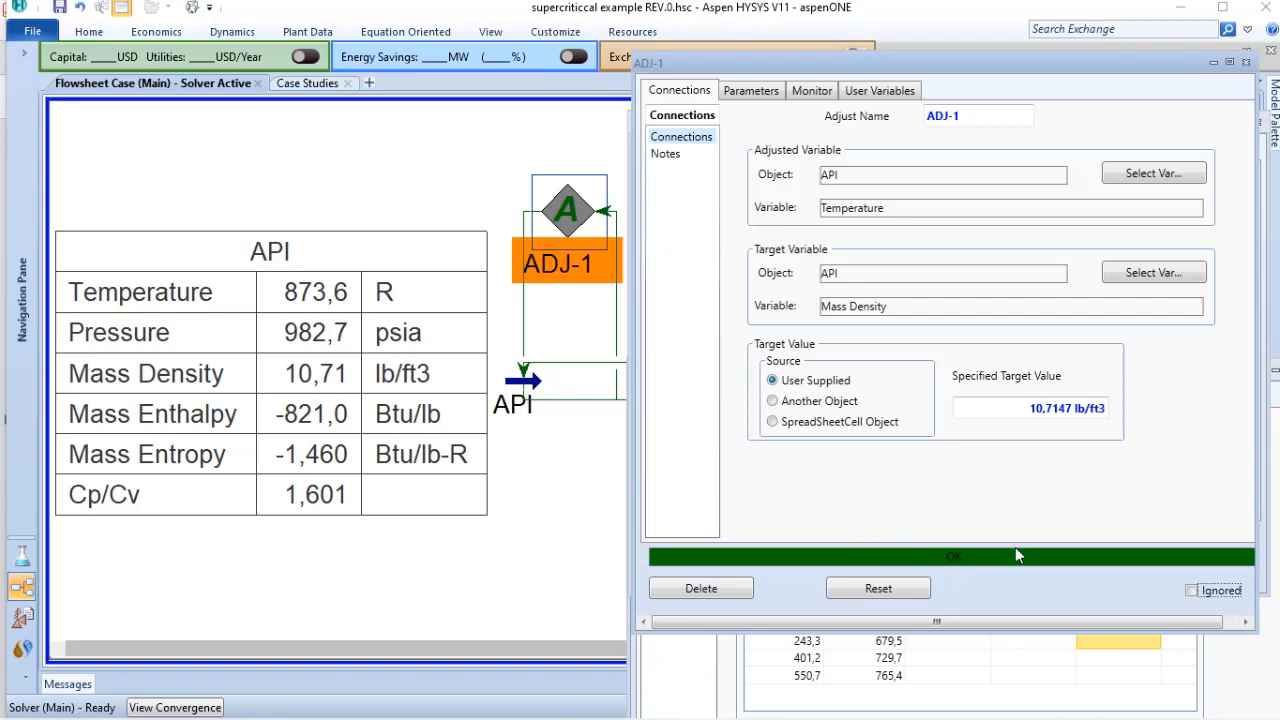
pyautogui.click(1211, 64)
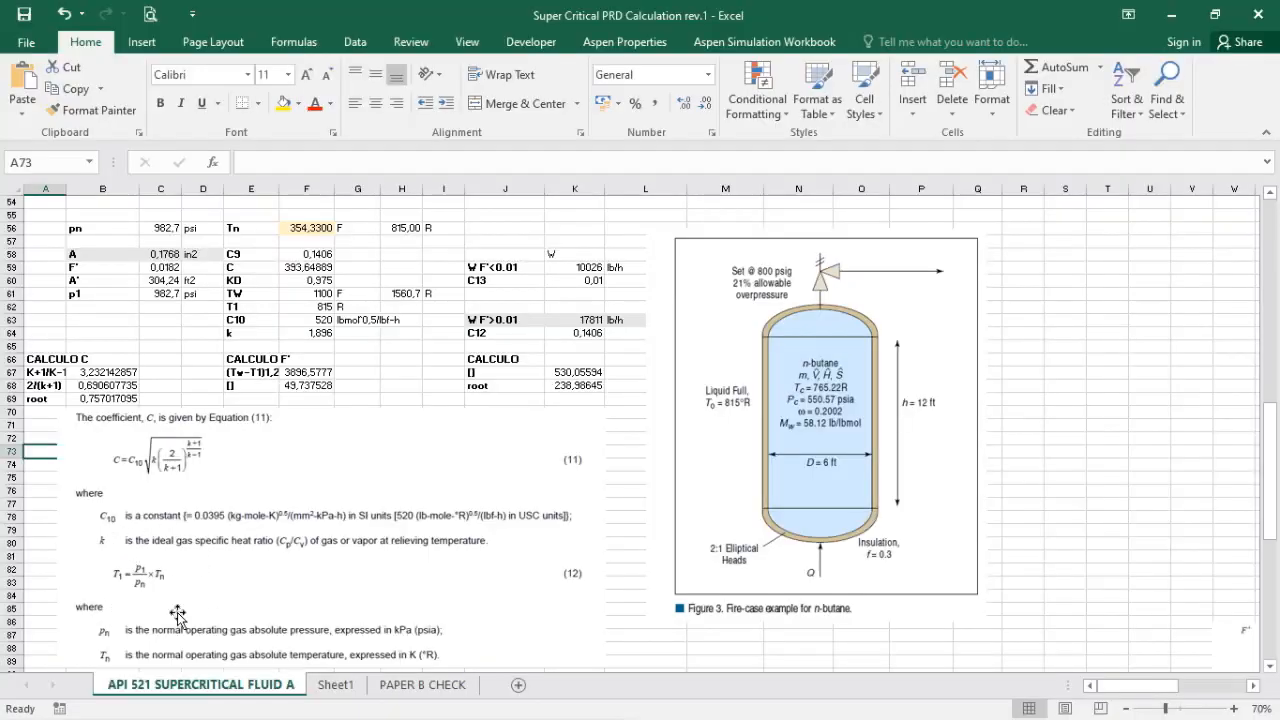
# Step: Review the inputs T1, k and C10 and check the formula for coefficient C against Equation (11)
pyautogui.click(304, 305)
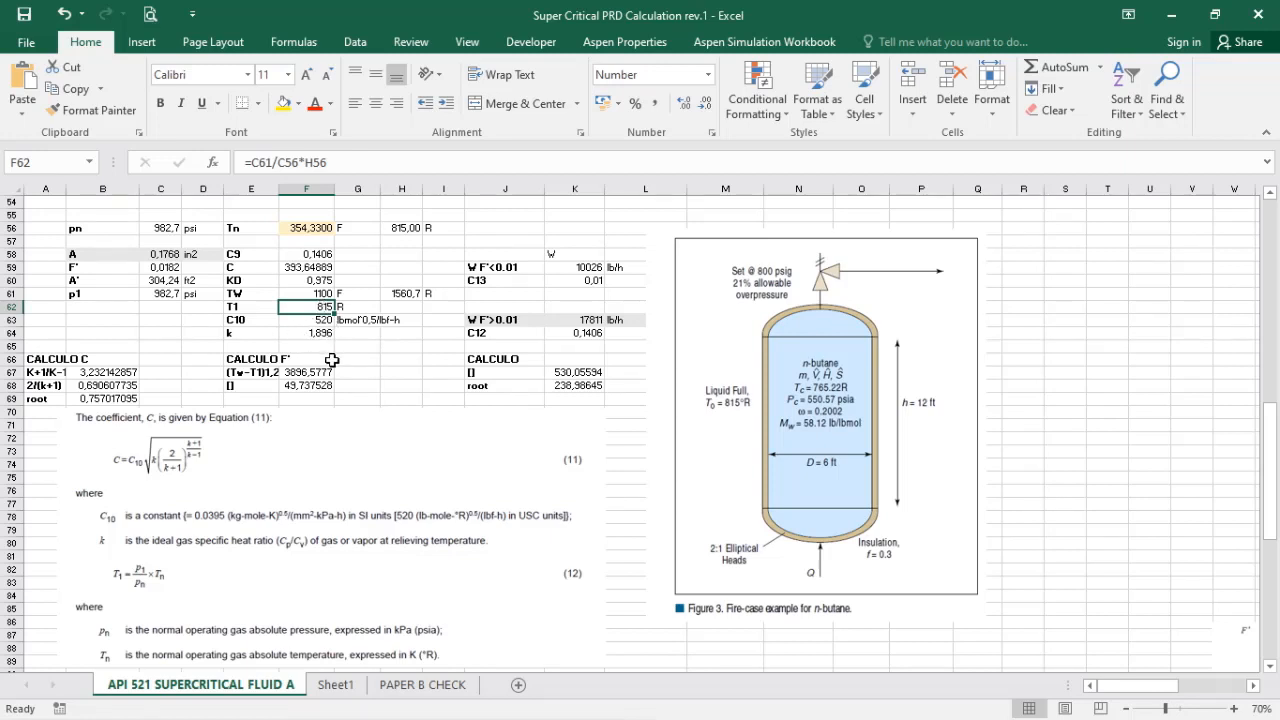
pyautogui.click(311, 334)
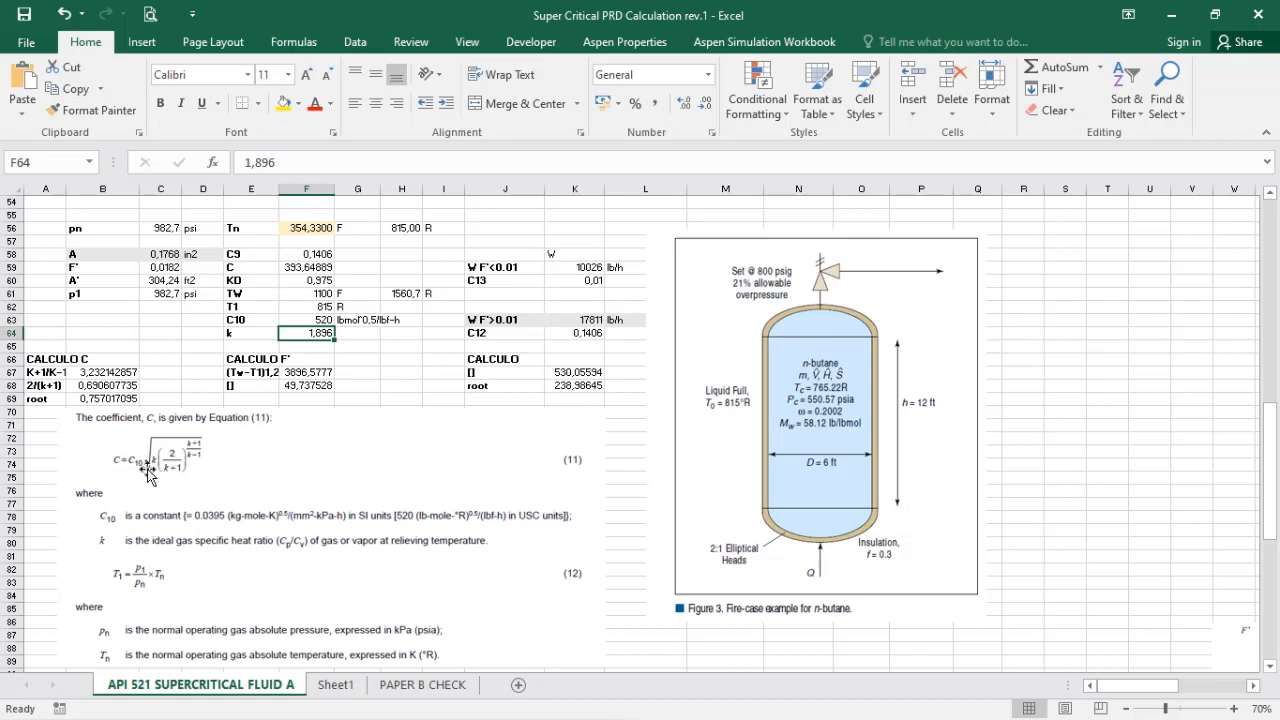
pyautogui.click(316, 321)
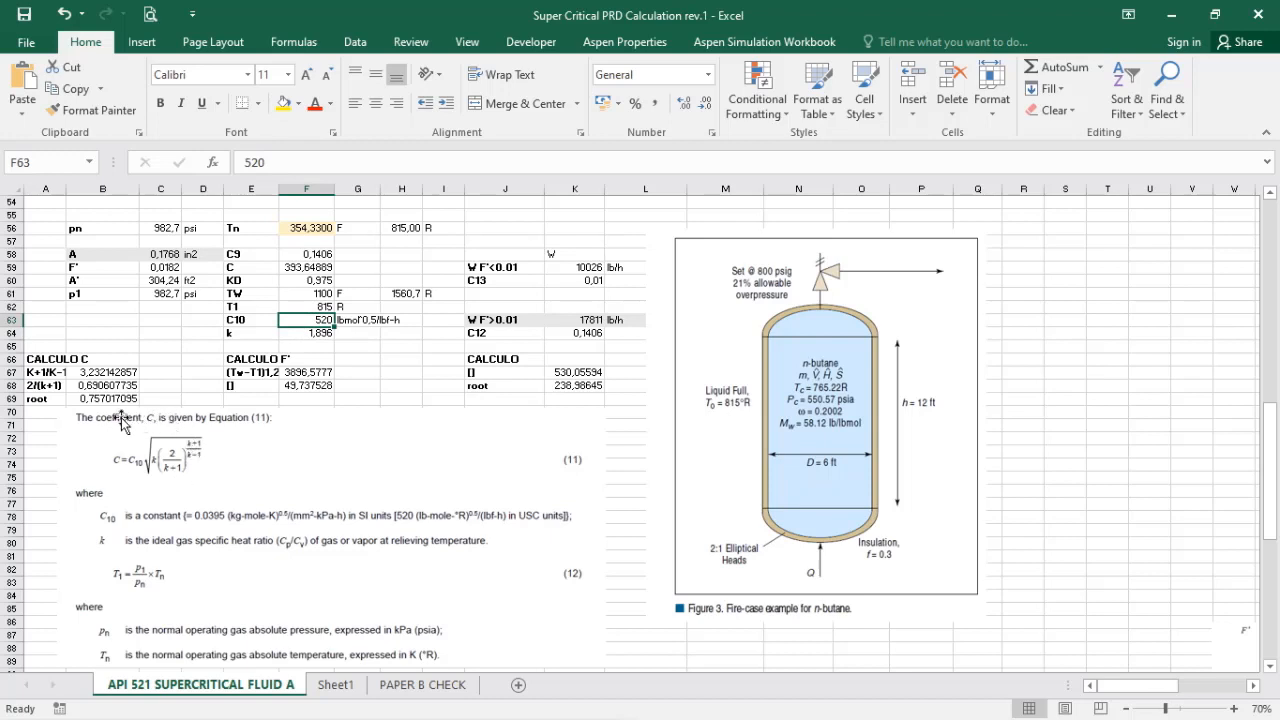
pyautogui.doubleClick(310, 267)
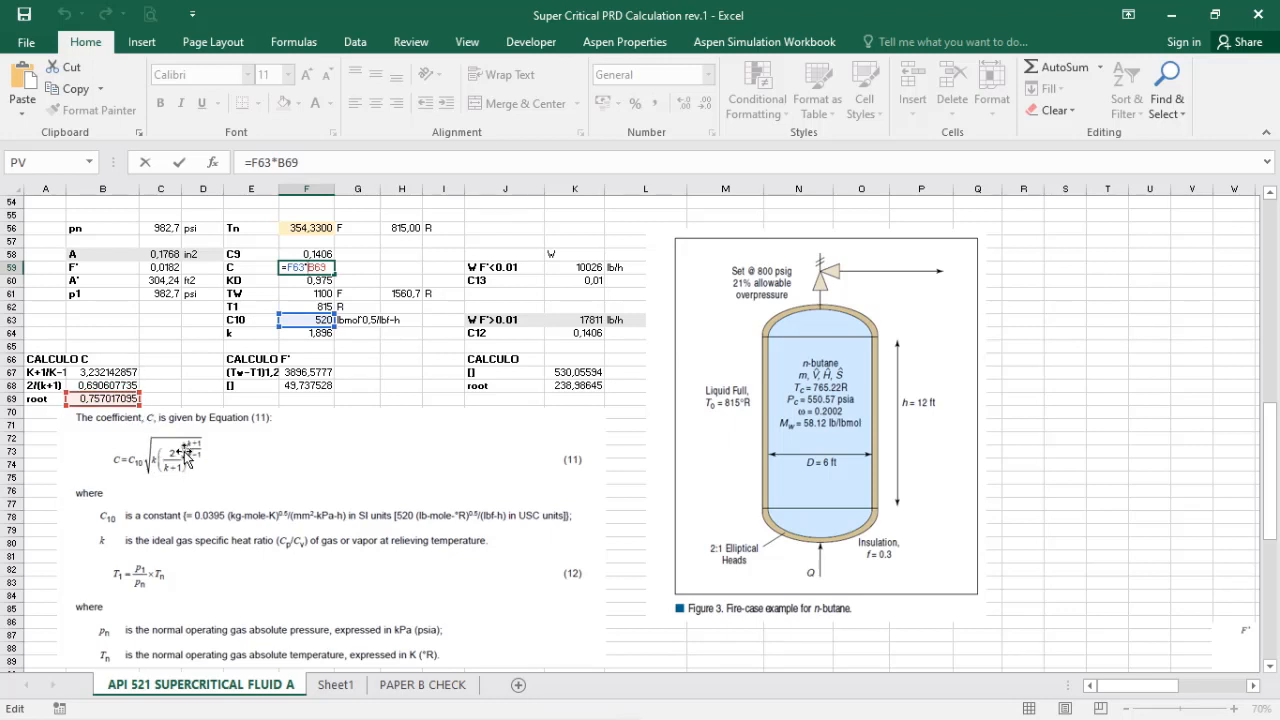
pyautogui.click(290, 267)
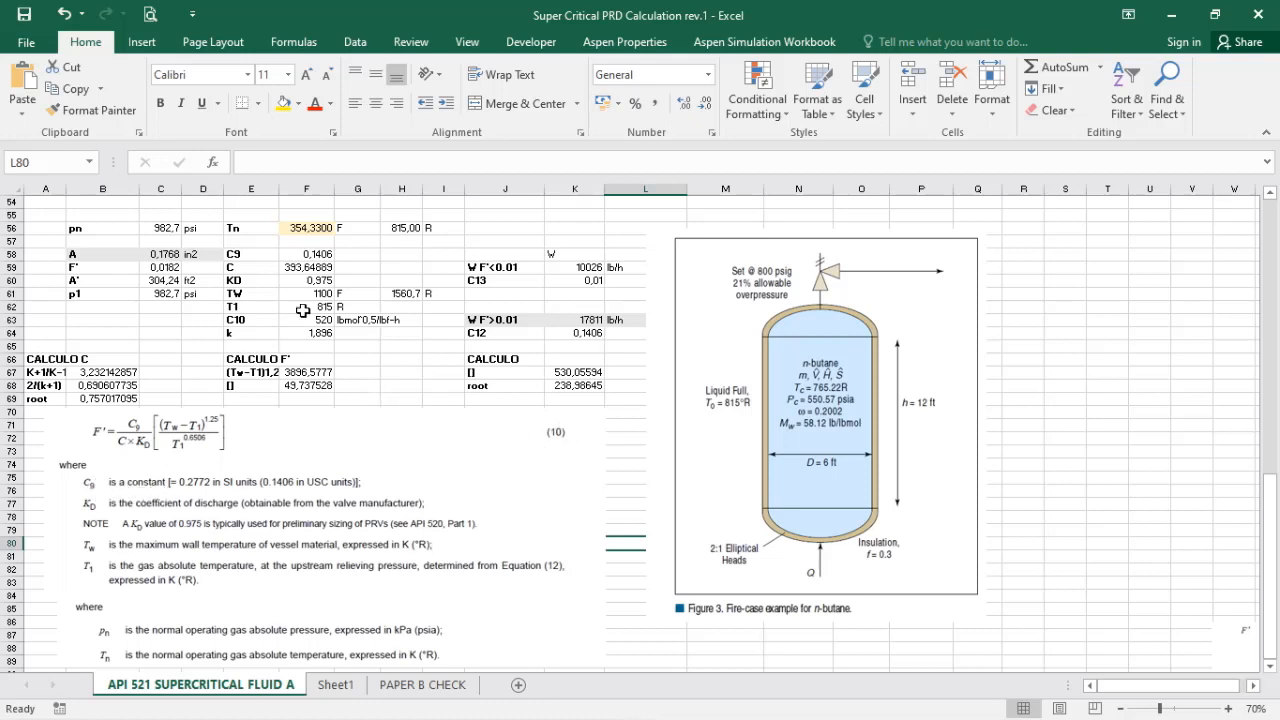
# Step: Review C9, KD, C and TW and check the F' formula in C59 against Equation (10)
pyautogui.click(309, 254)
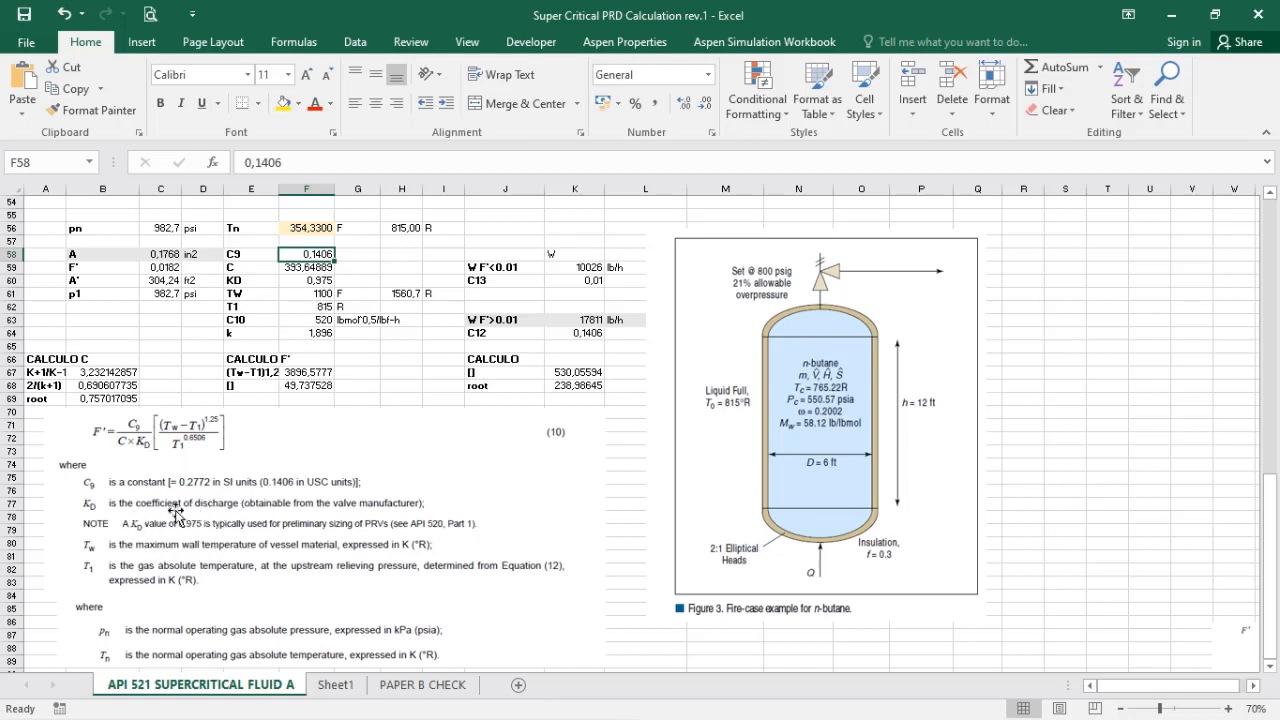
pyautogui.click(315, 280)
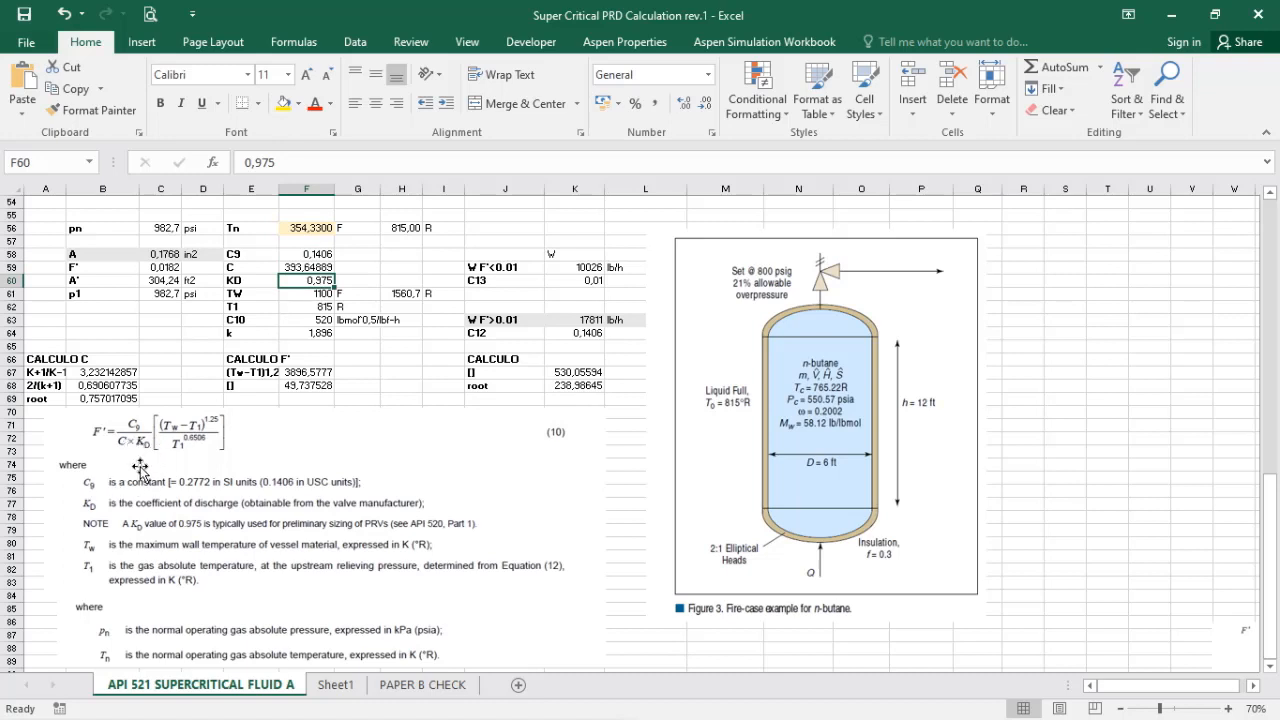
pyautogui.click(311, 268)
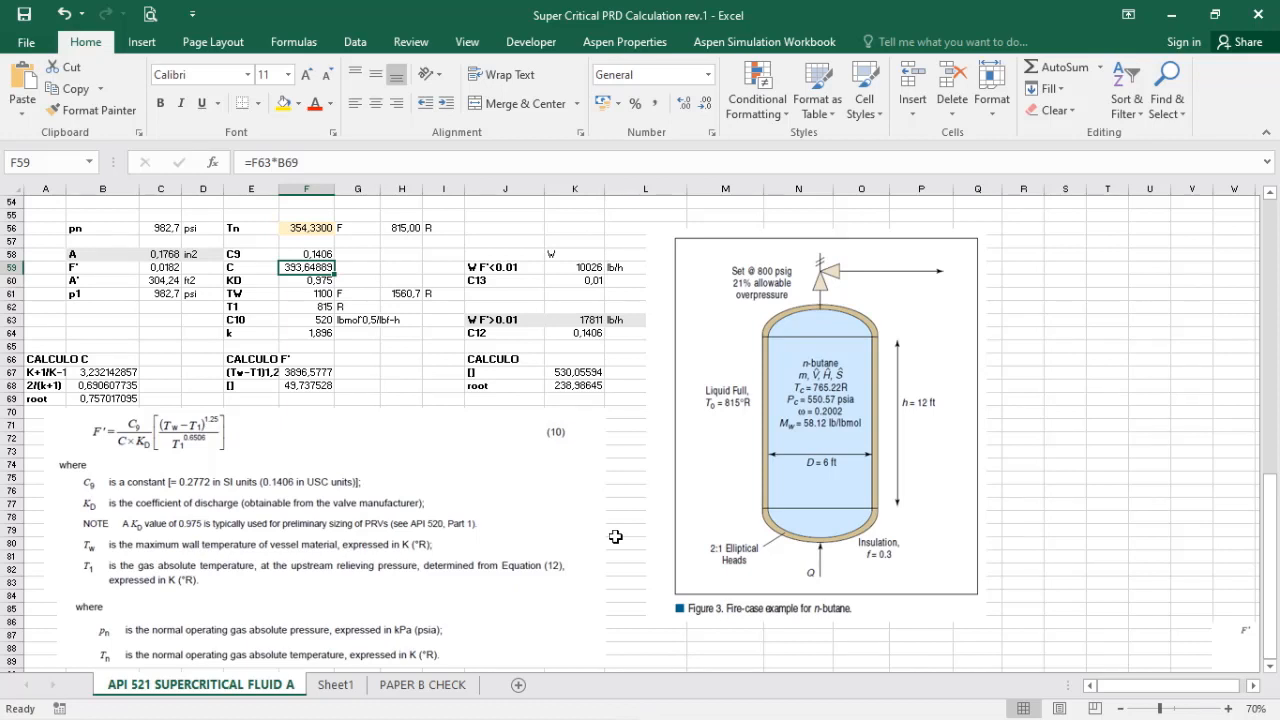
pyautogui.click(299, 296)
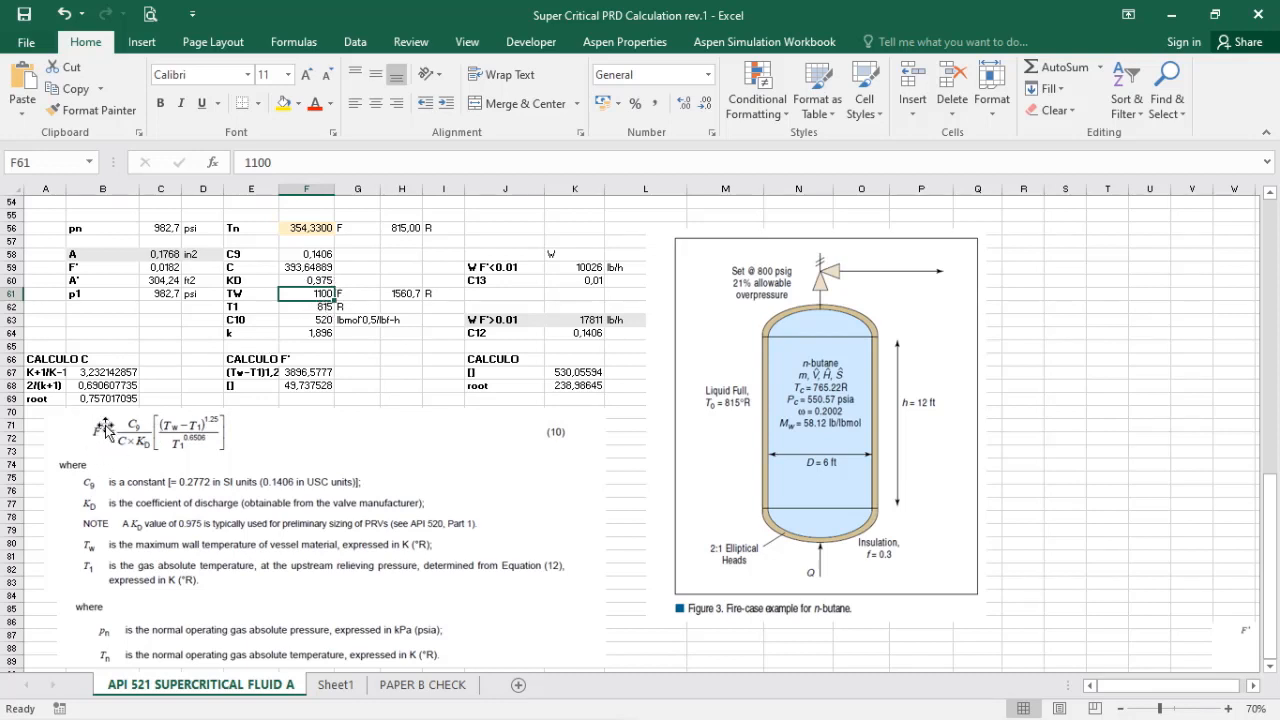
pyautogui.click(162, 268)
pyautogui.doubleClick(162, 268)
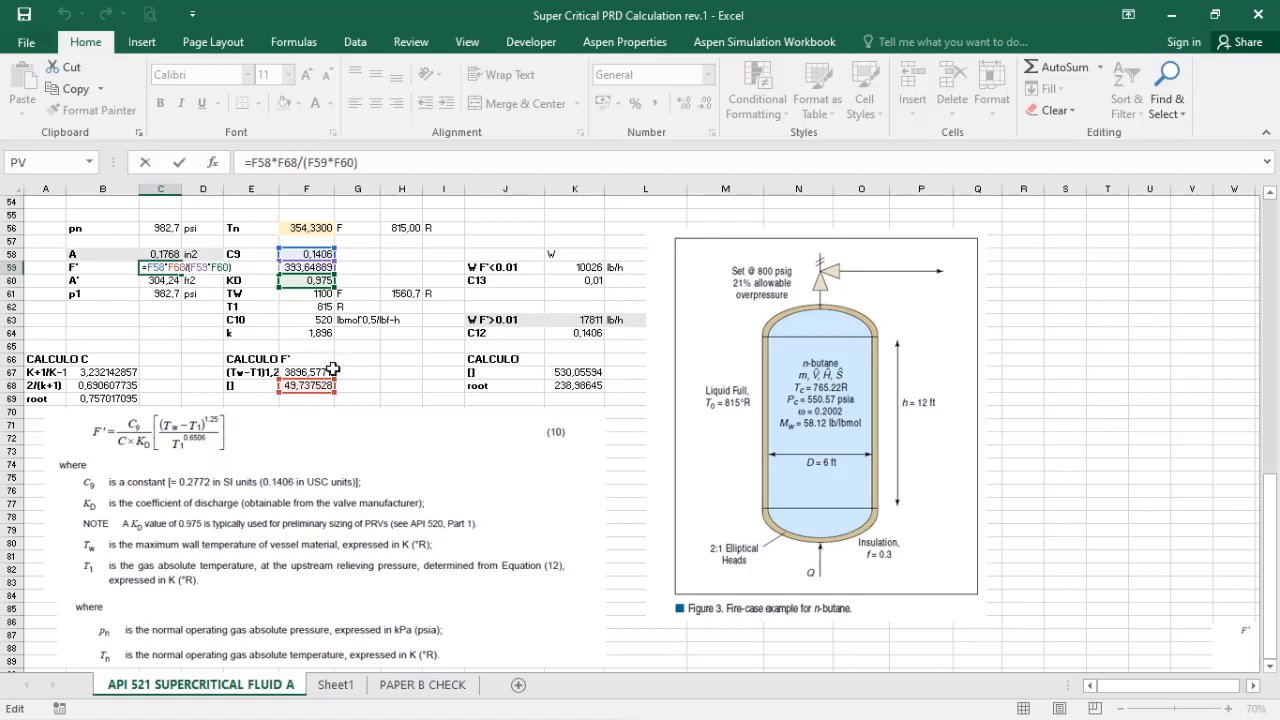
pyautogui.hotkey('ctrl', 'Return')
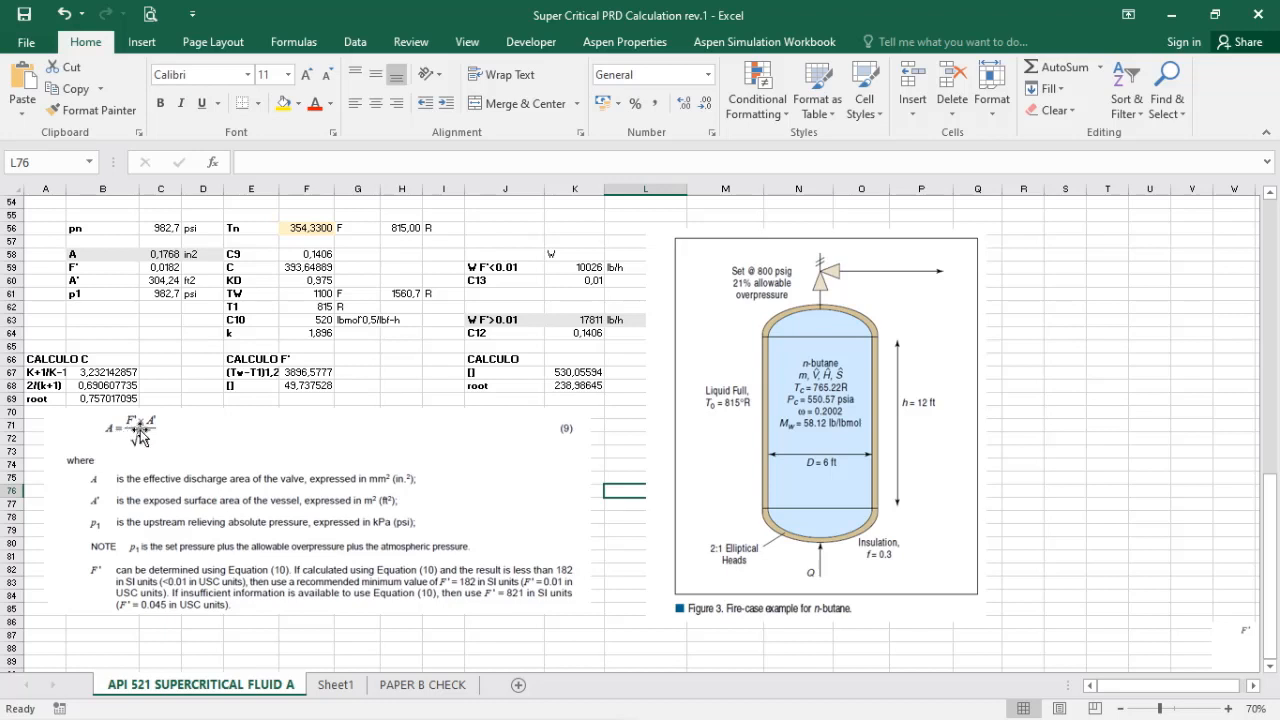
# Step: Check the formula for the valve's effective discharge area A against Equation (9), including its F' input
pyautogui.click(156, 268)
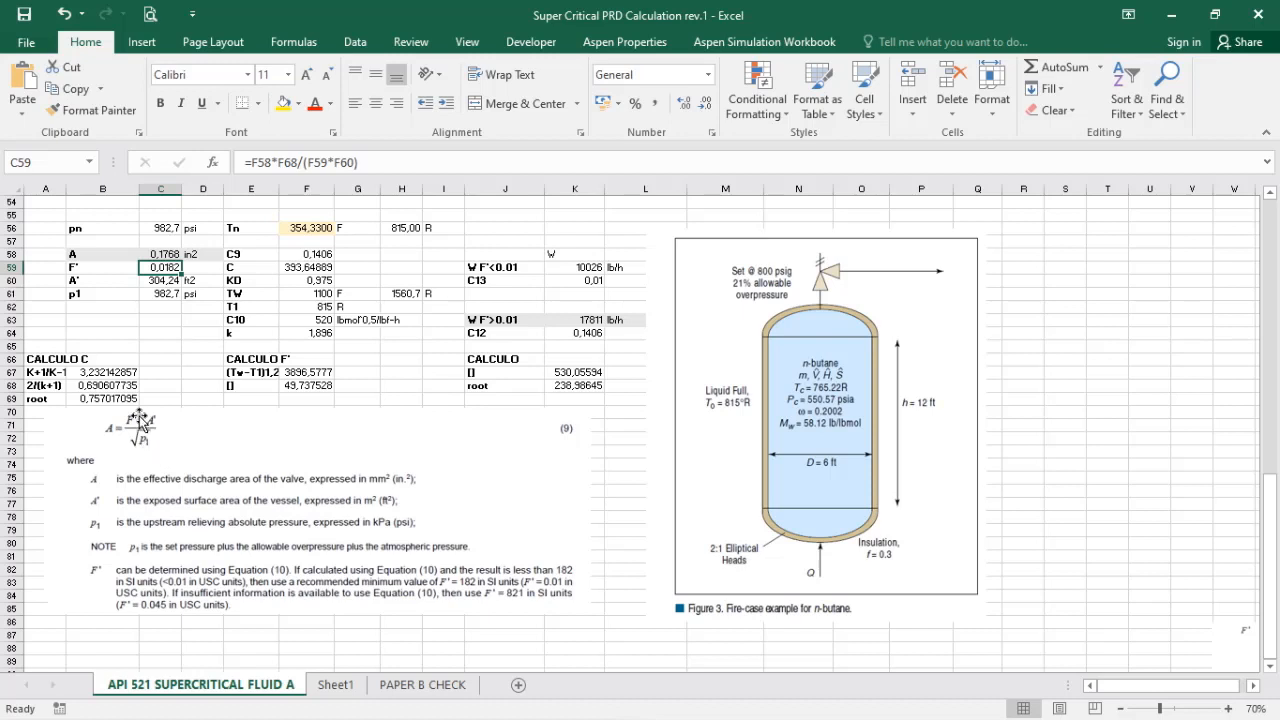
pyautogui.doubleClick(160, 256)
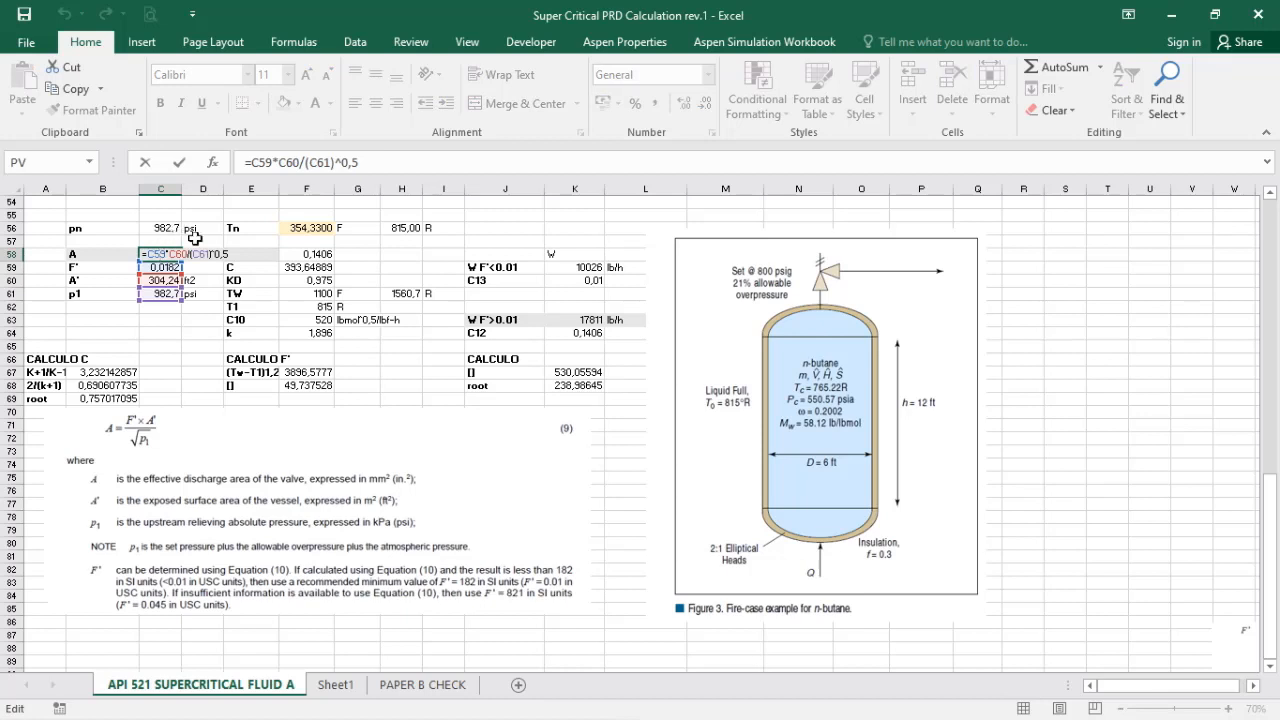
pyautogui.press('Escape')
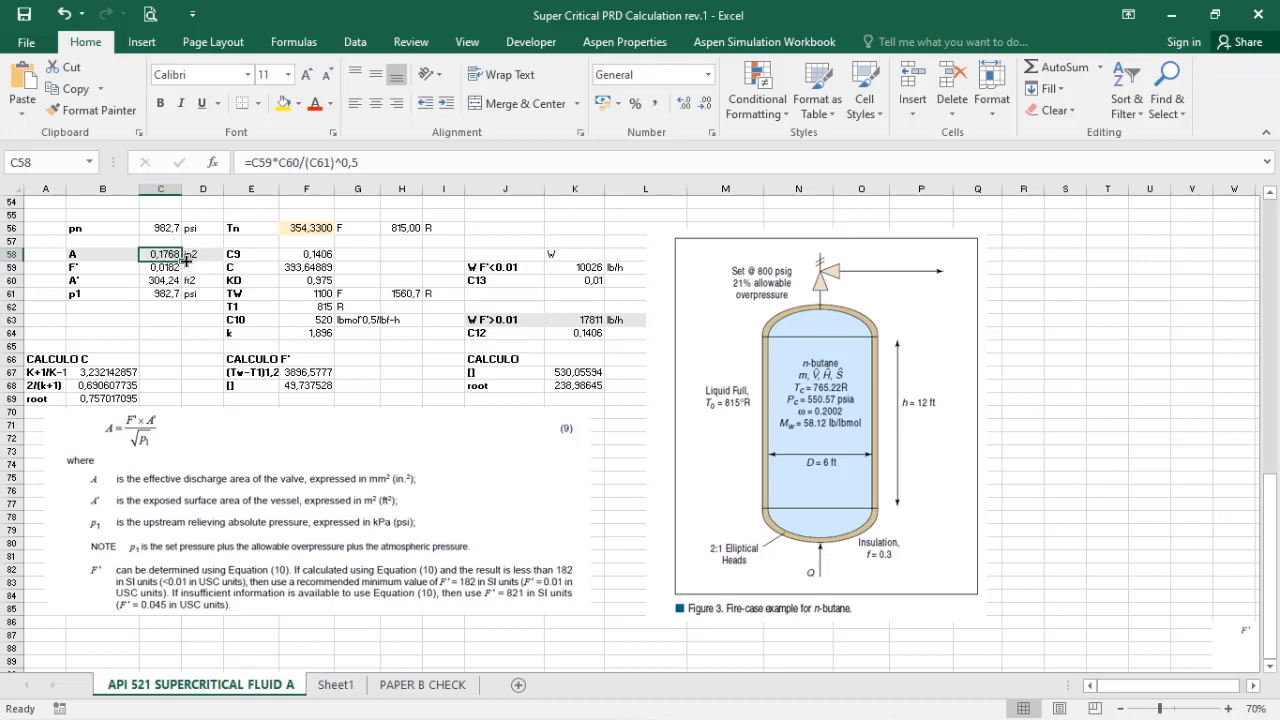
pyautogui.click(188, 331)
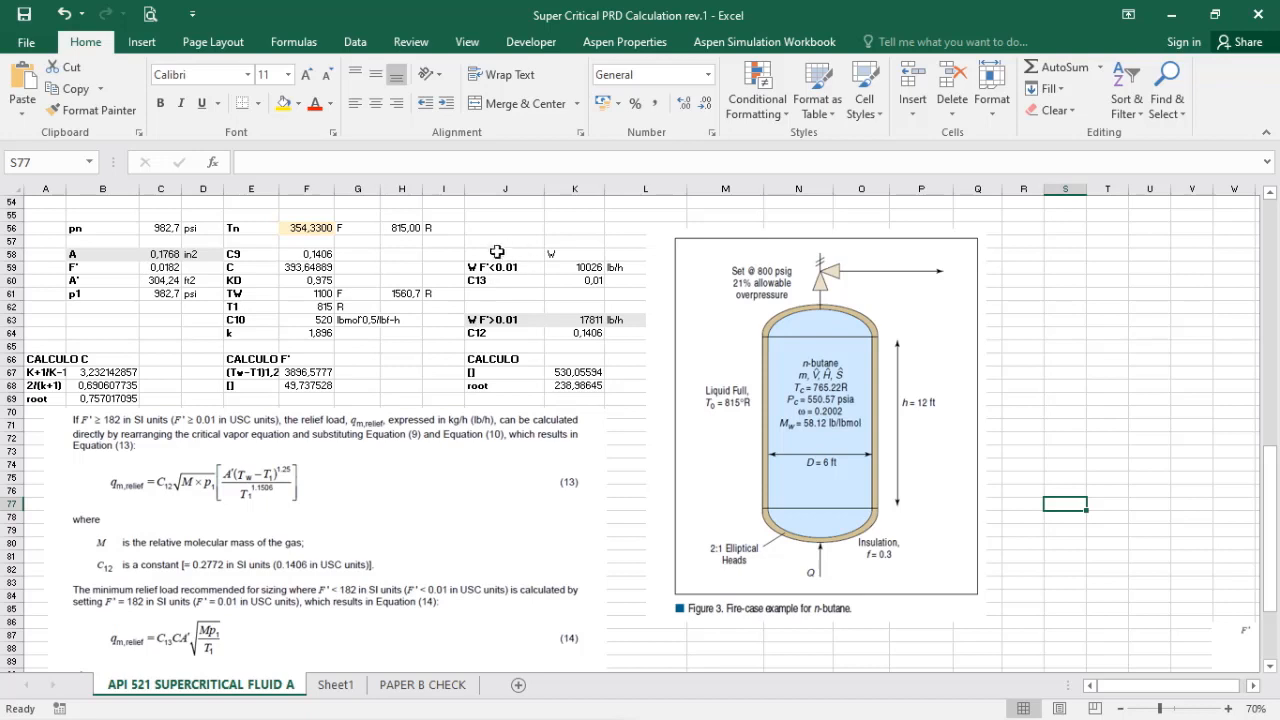
# Step: Check the relief load formula for the W F'>0.01 case against Equation (13)
pyautogui.click(481, 318)
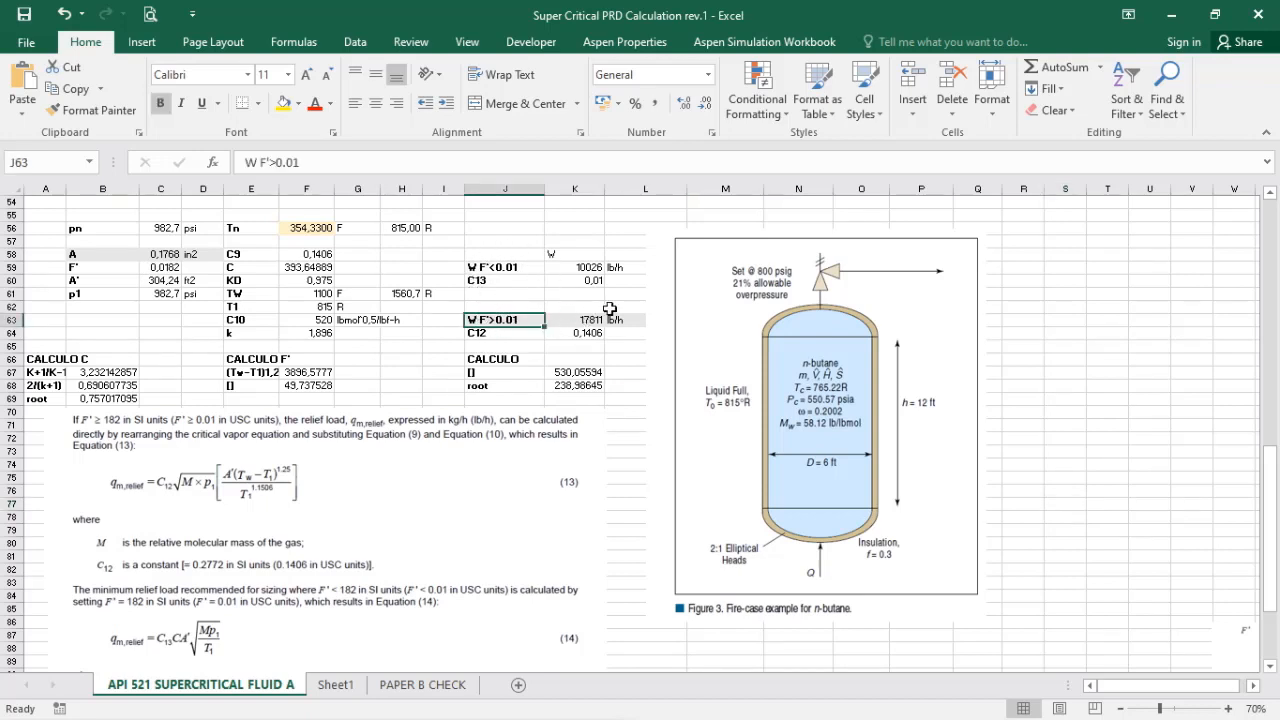
pyautogui.click(610, 308)
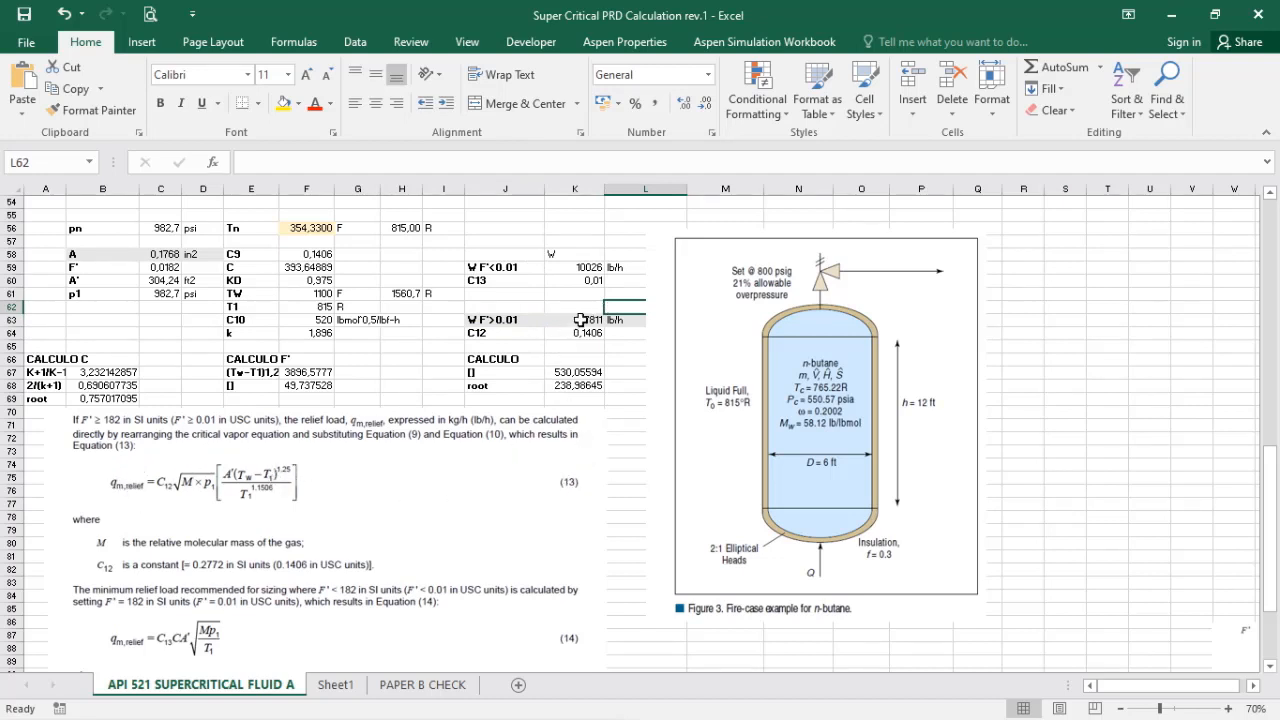
pyautogui.doubleClick(580, 319)
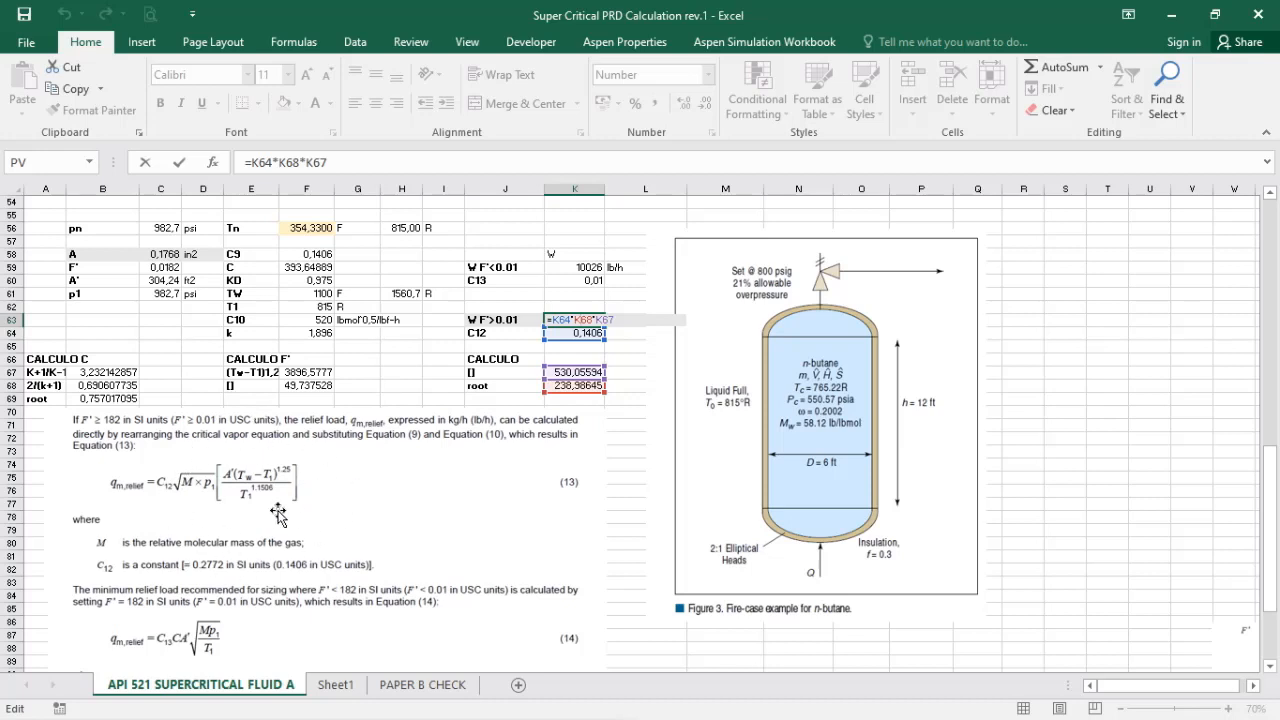
pyautogui.hotkey('ctrl', 'Return')
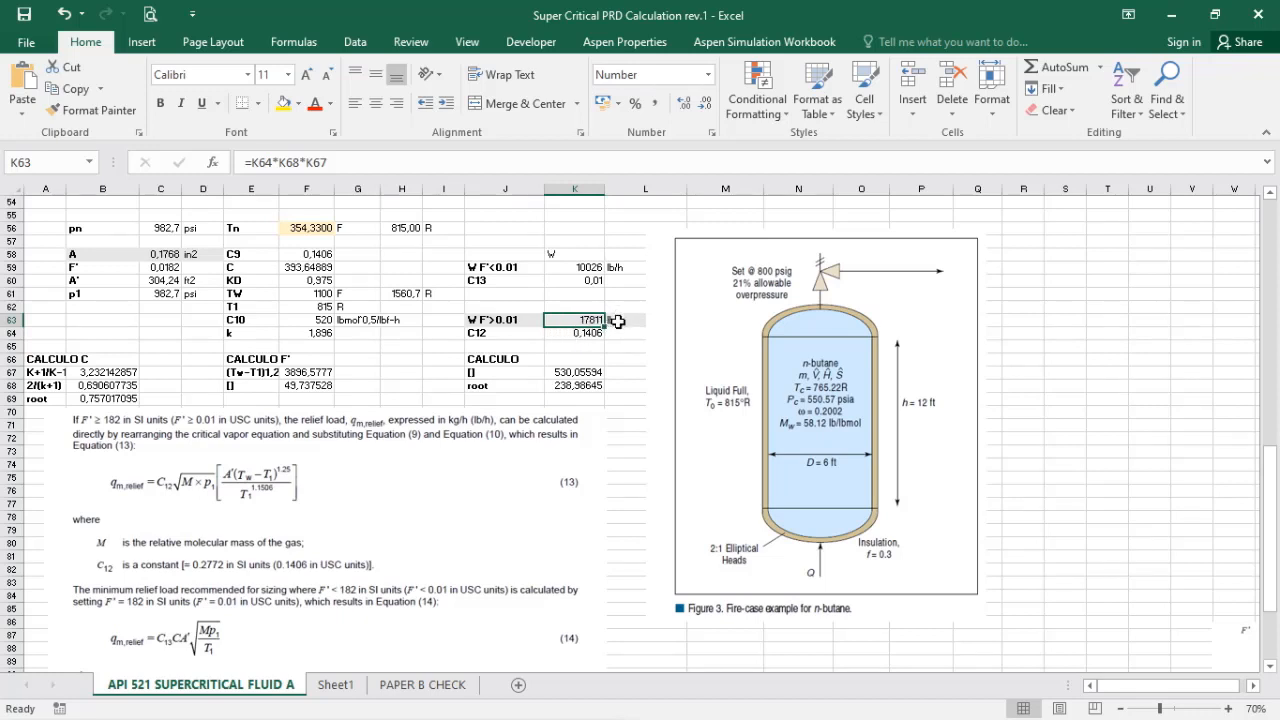
pyautogui.click(640, 388)
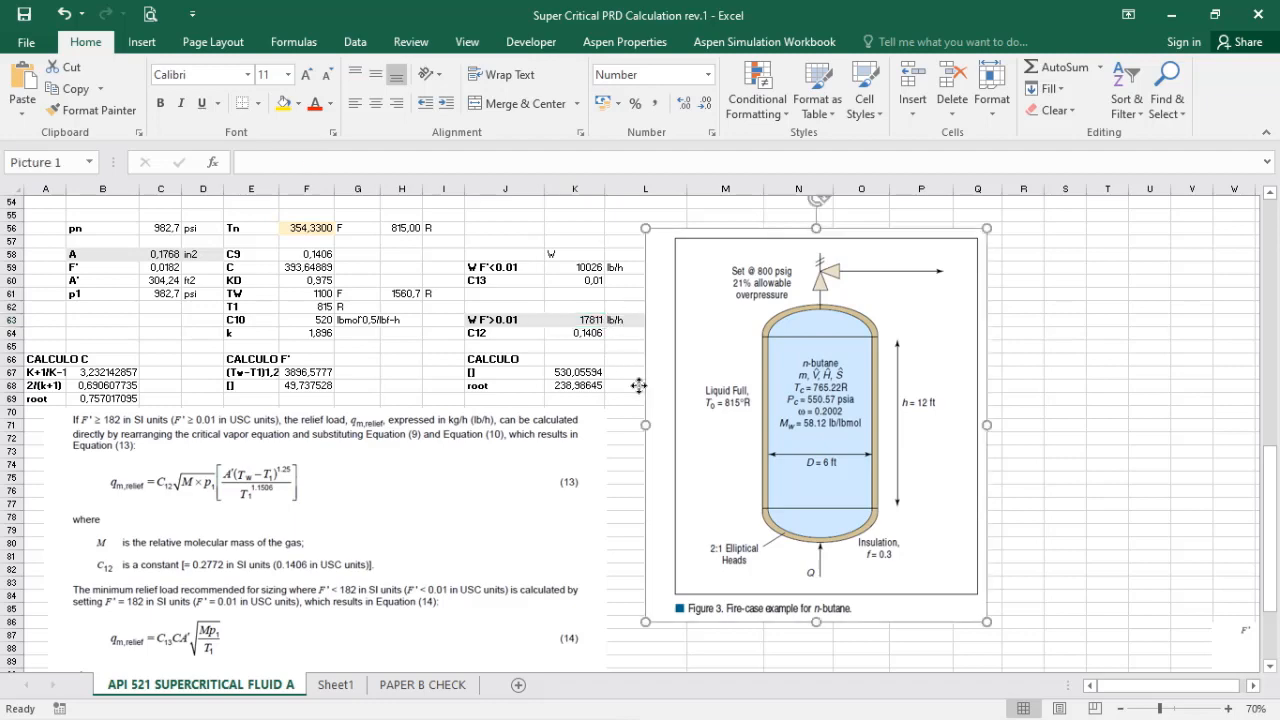
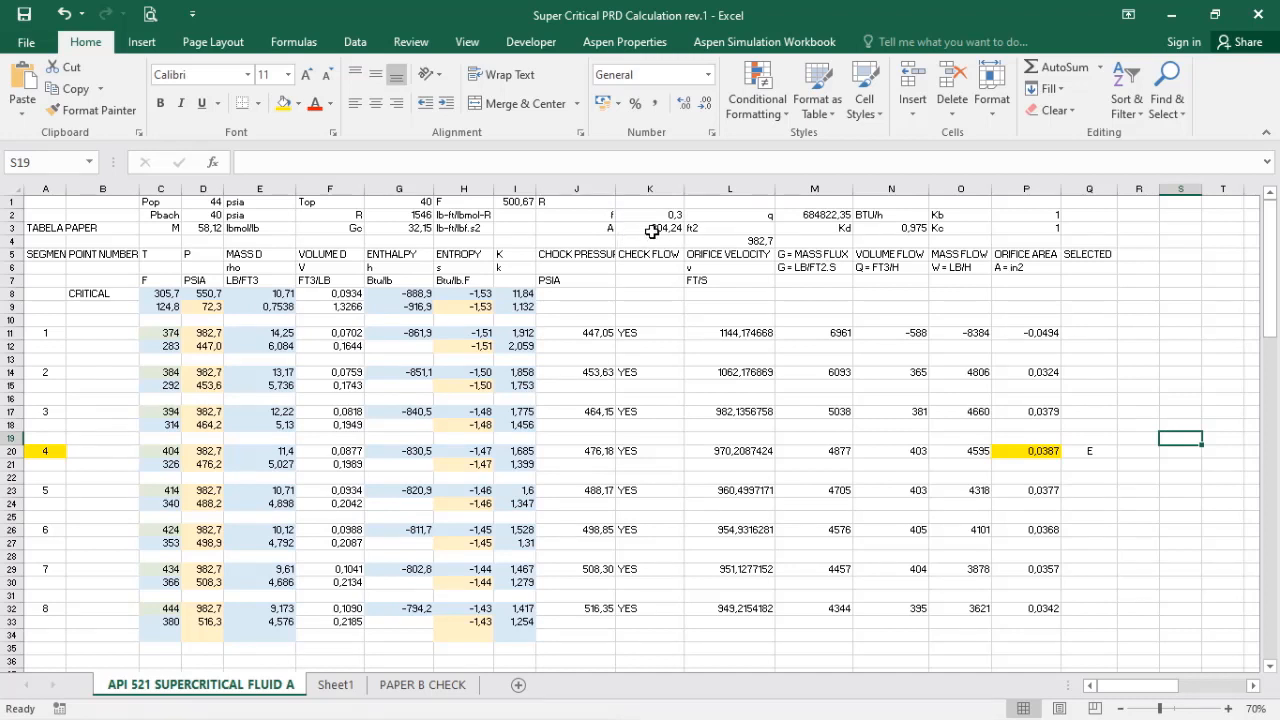
# Step: Review the inputs A and f and the critical-point temperature, pressure, mass density and specific volume in row 8
pyautogui.click(655, 229)
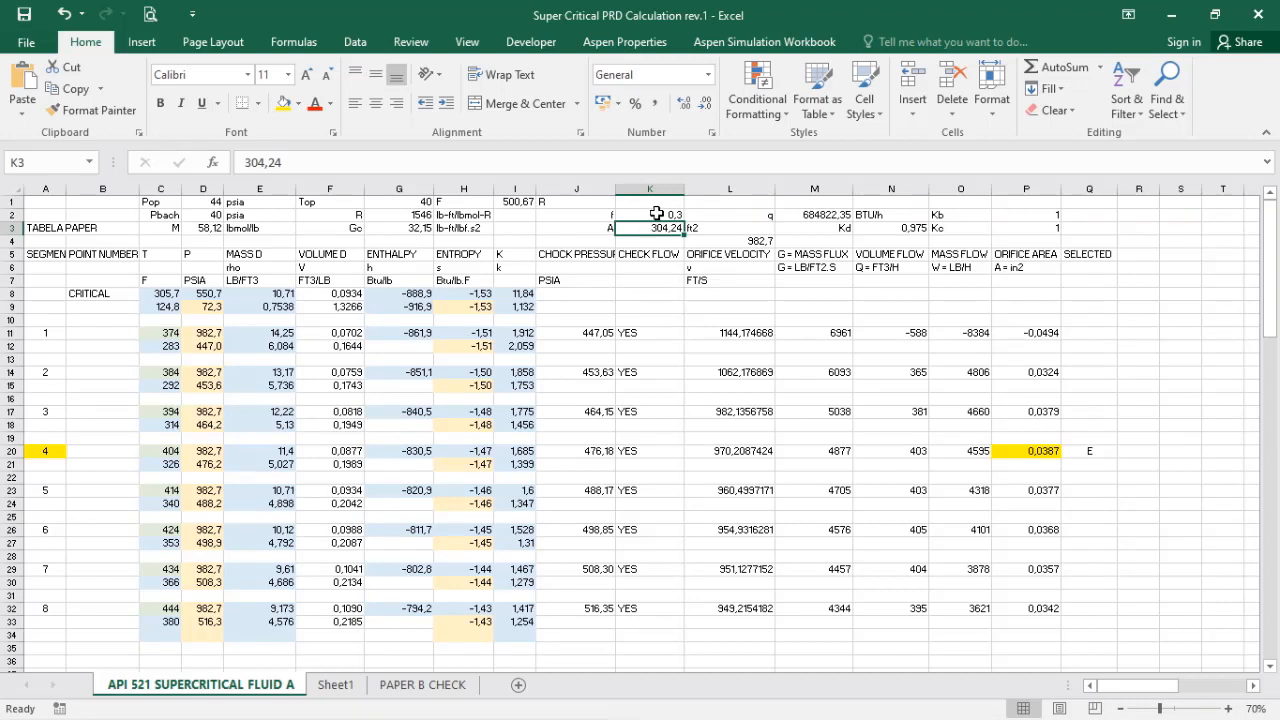
pyautogui.click(656, 214)
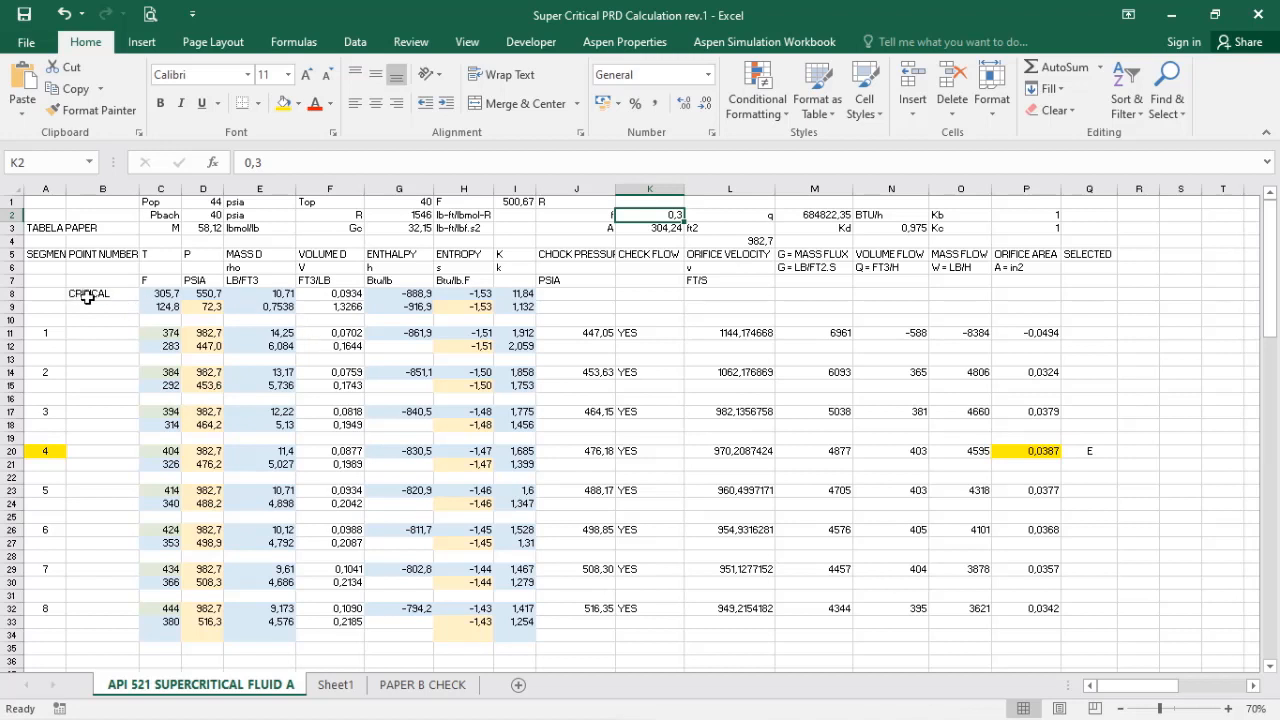
pyautogui.click(10, 290)
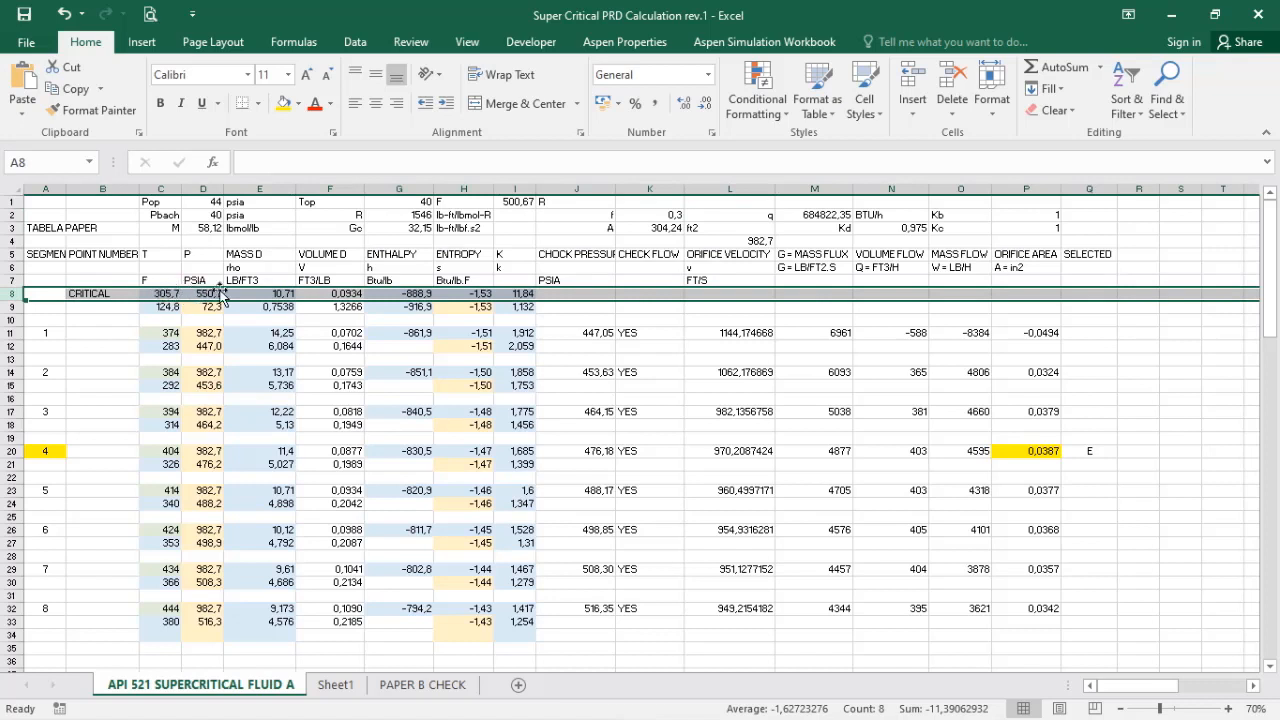
pyautogui.click(152, 293)
pyautogui.click(203, 293)
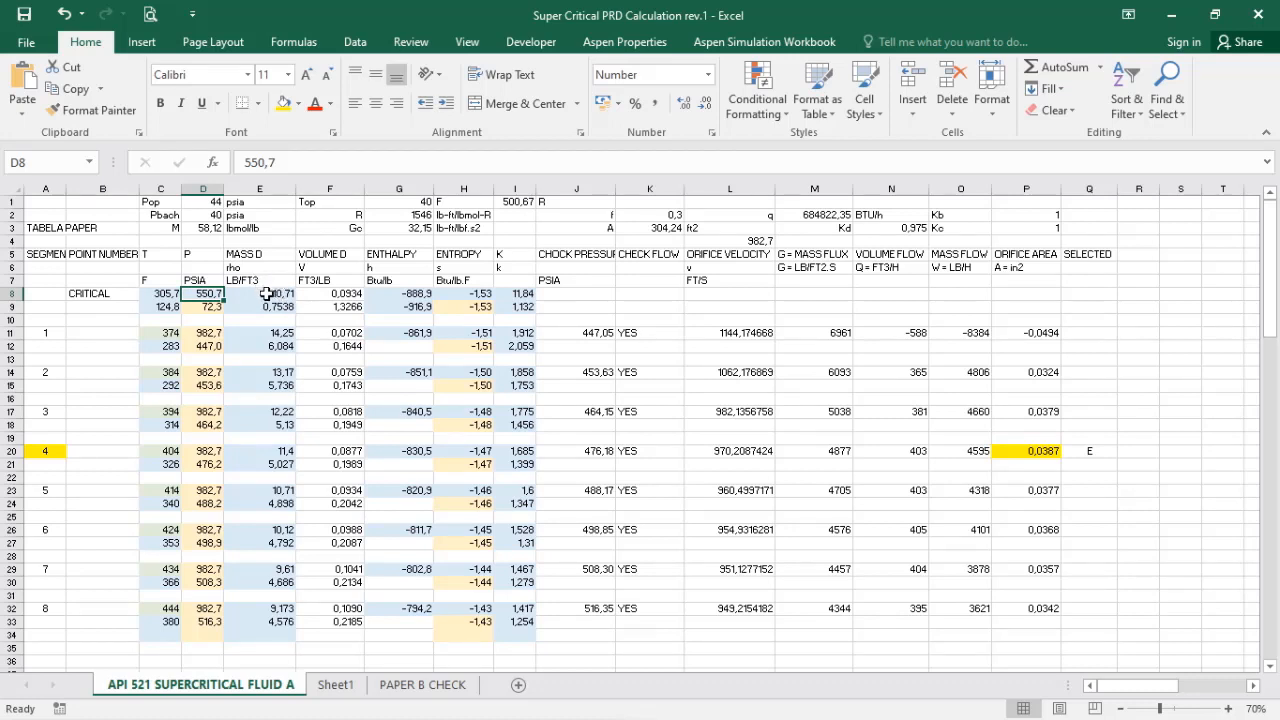
pyautogui.click(322, 293)
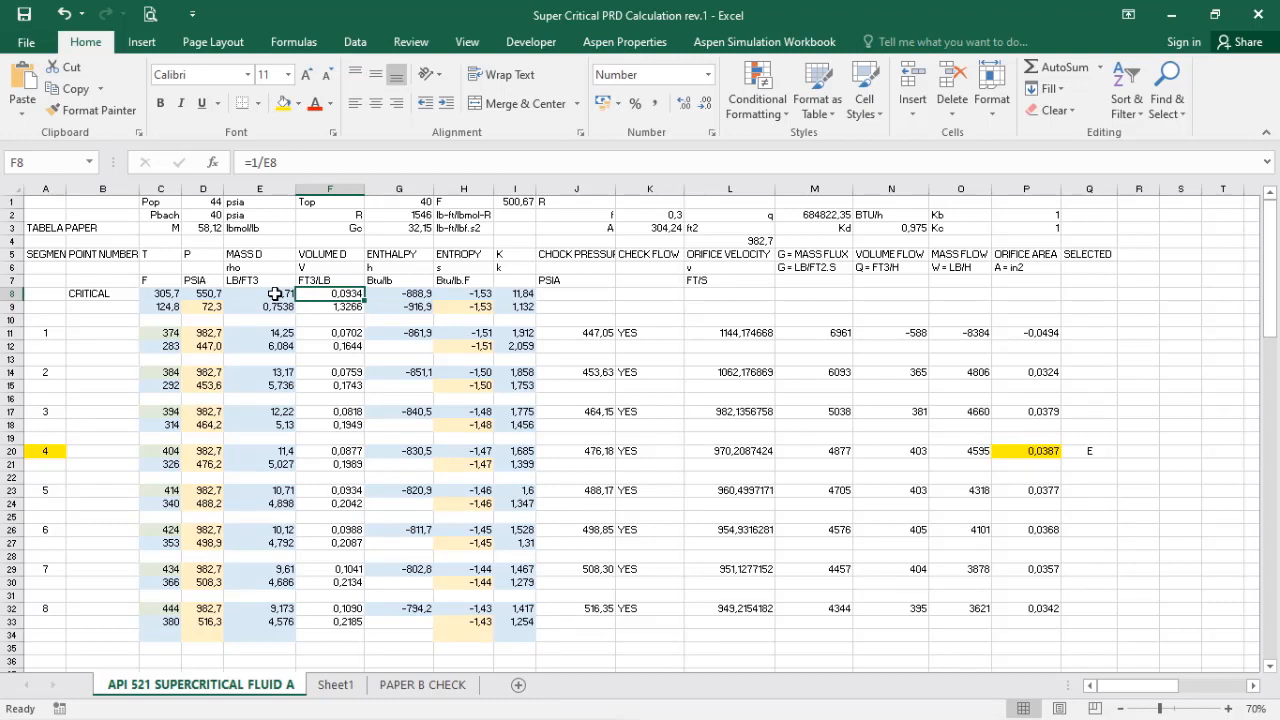
pyautogui.click(275, 294)
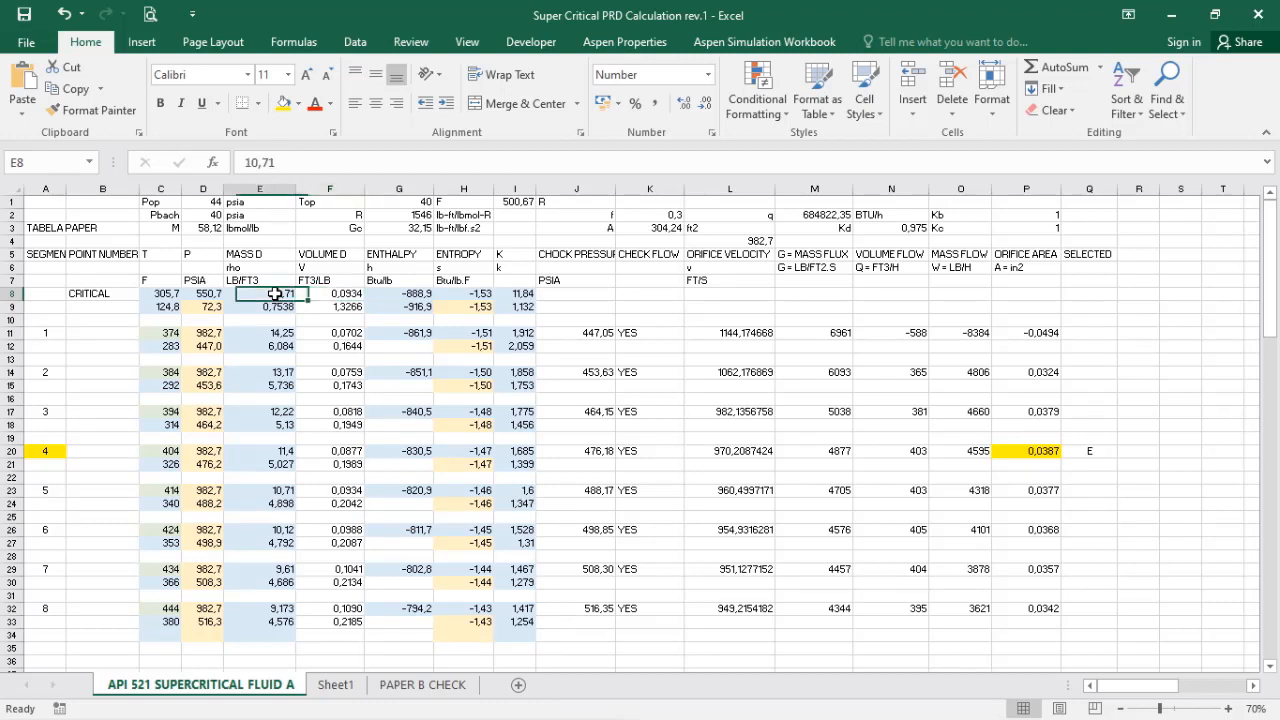
# Step: Review segment 5's relieving temperature, pressure and mass density in row 23
pyautogui.click(285, 489)
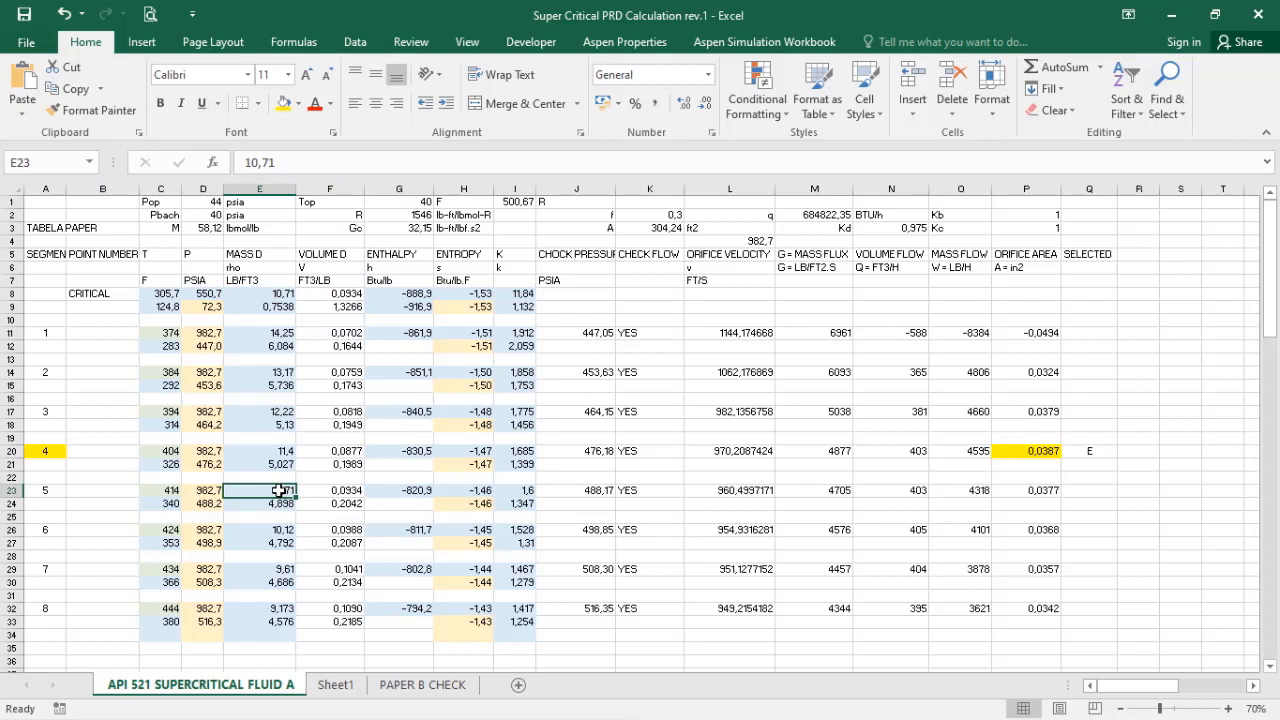
pyautogui.click(205, 490)
pyautogui.click(264, 491)
pyautogui.click(200, 491)
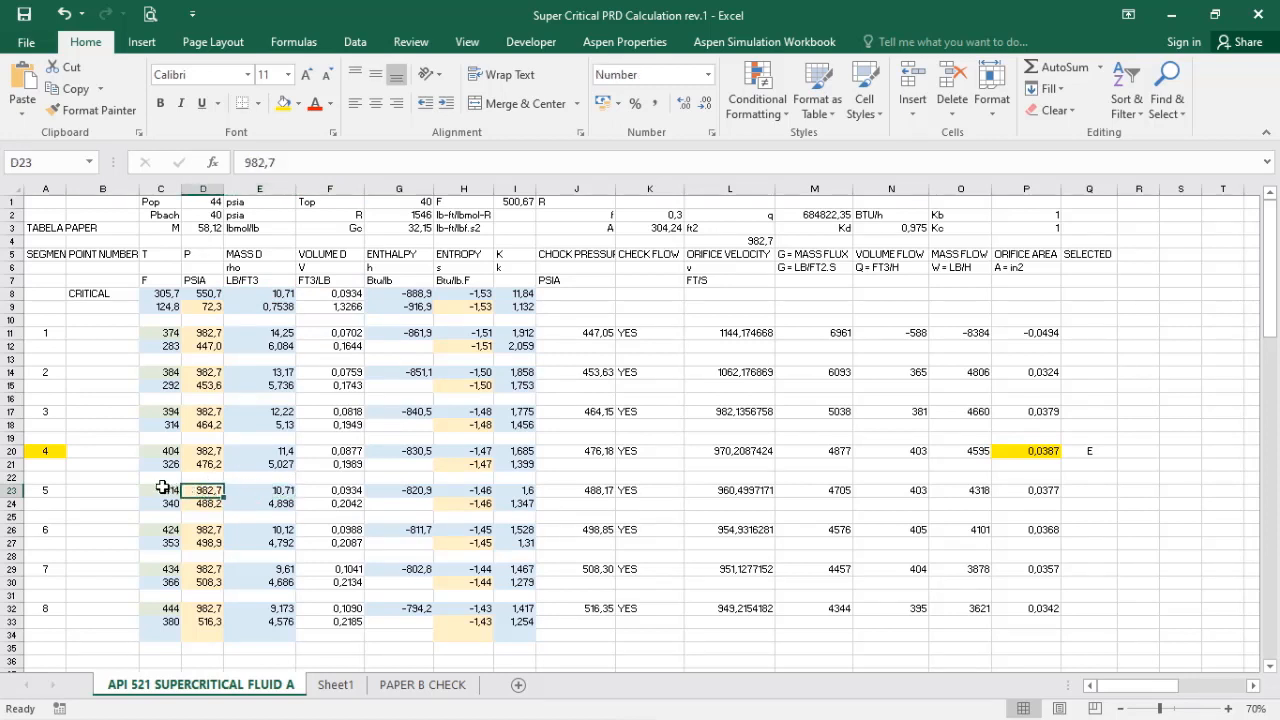
pyautogui.click(167, 490)
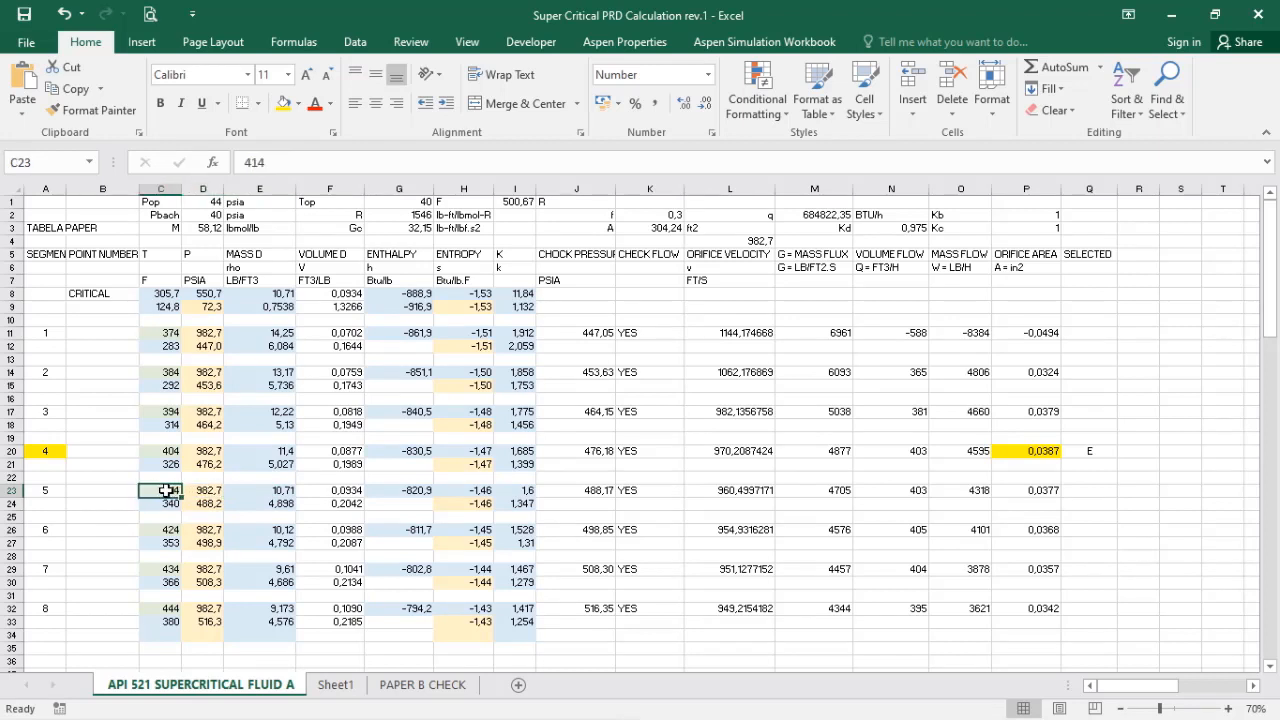
pyautogui.moveTo(160, 490); pyautogui.dragTo(257, 488)
pyautogui.click(230, 493)
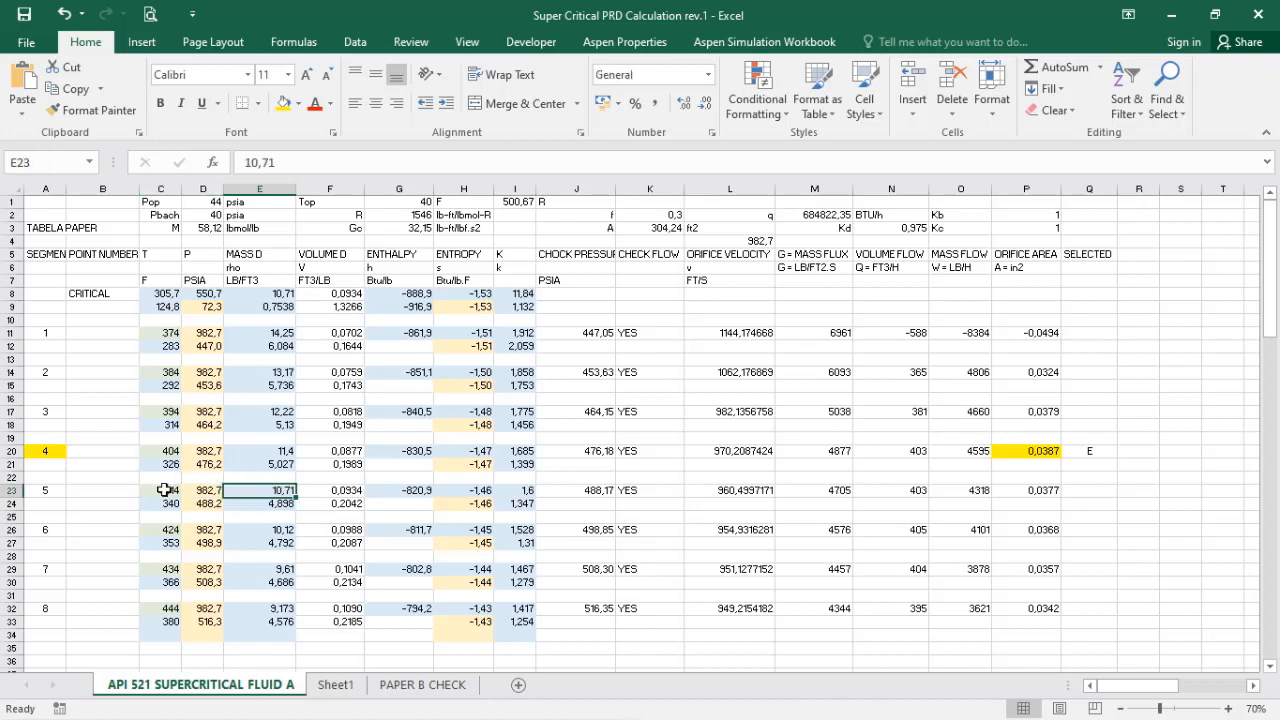
pyautogui.click(165, 490)
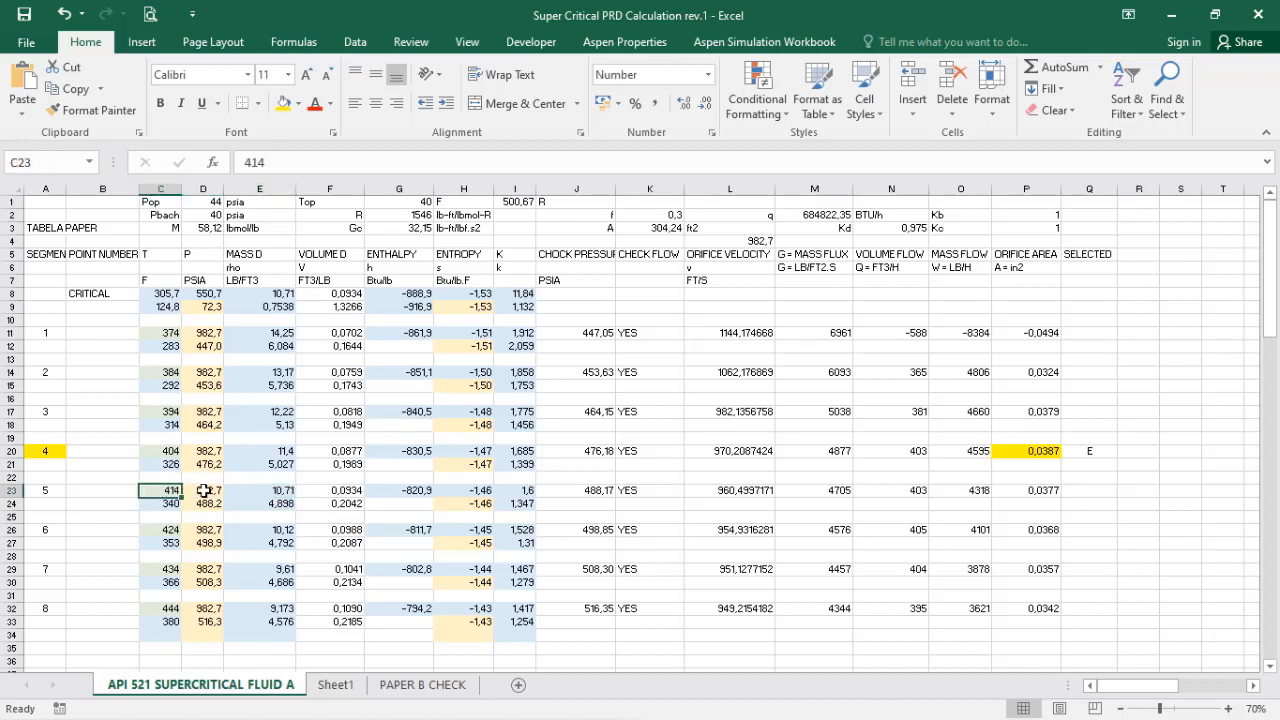
pyautogui.click(203, 490)
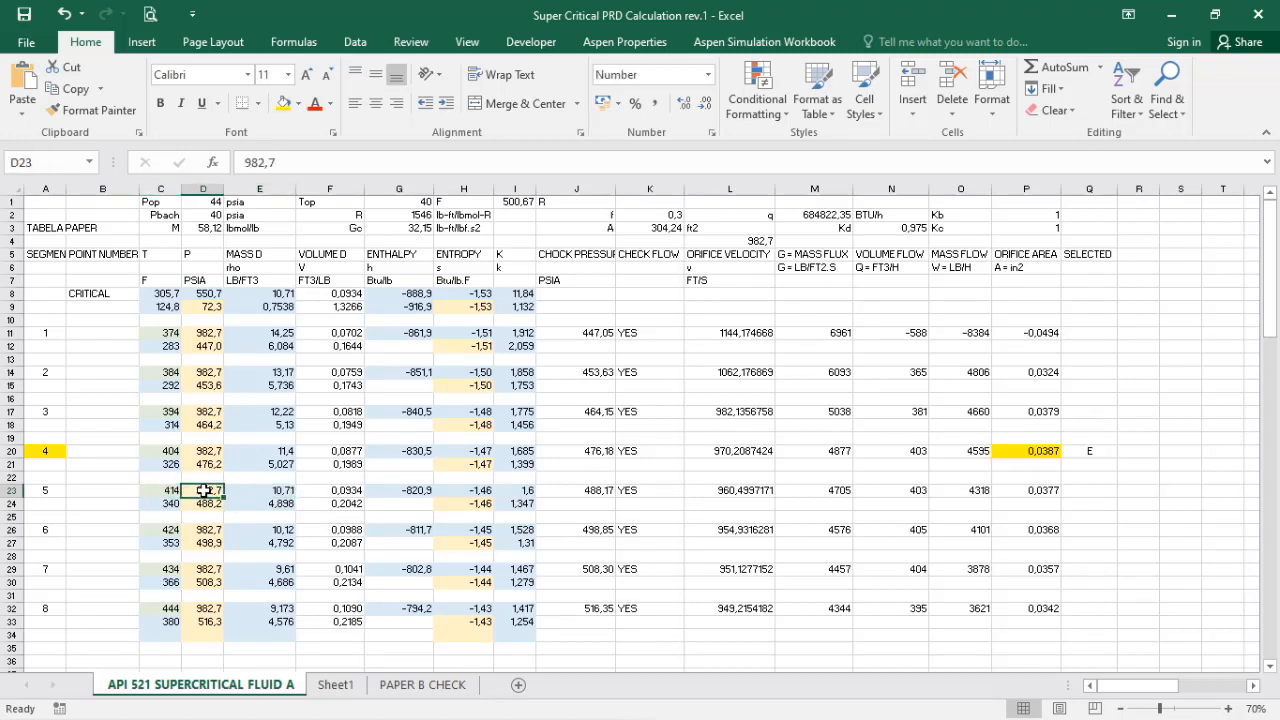
# Step: Review segment 5's specific volume formula, enthalpy, entropy and k in row 23
pyautogui.click(342, 491)
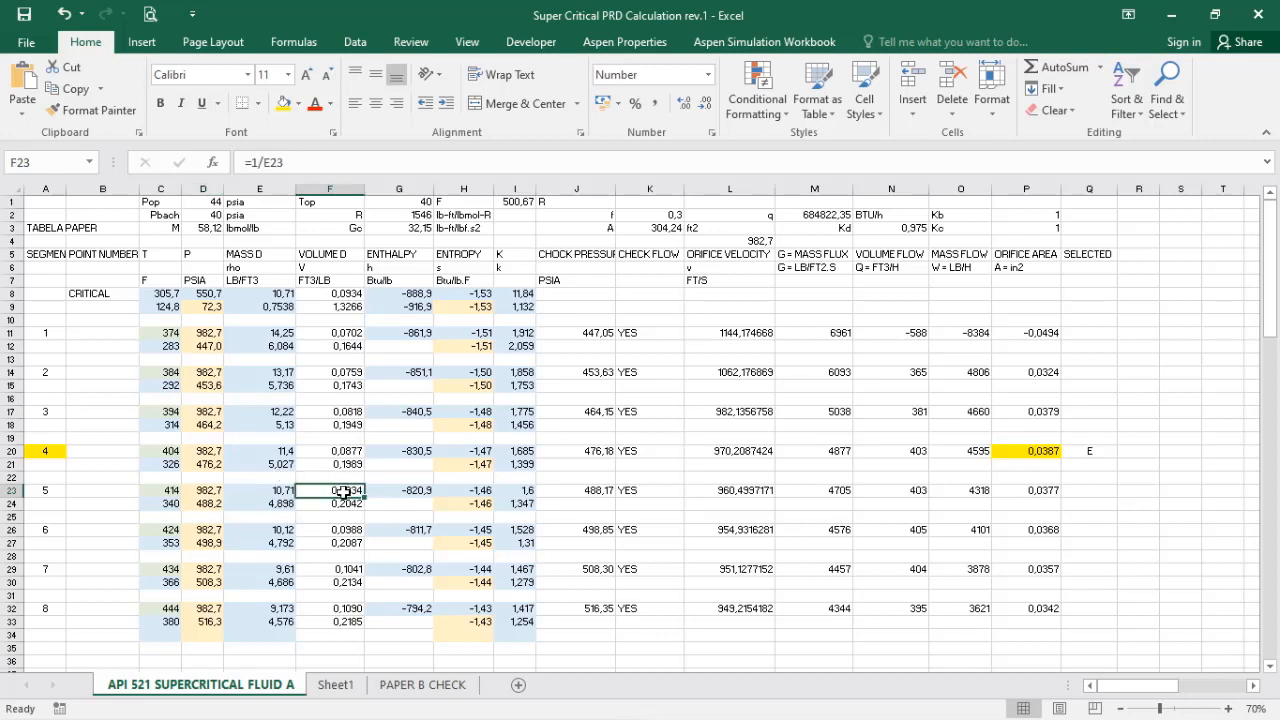
pyautogui.click(413, 490)
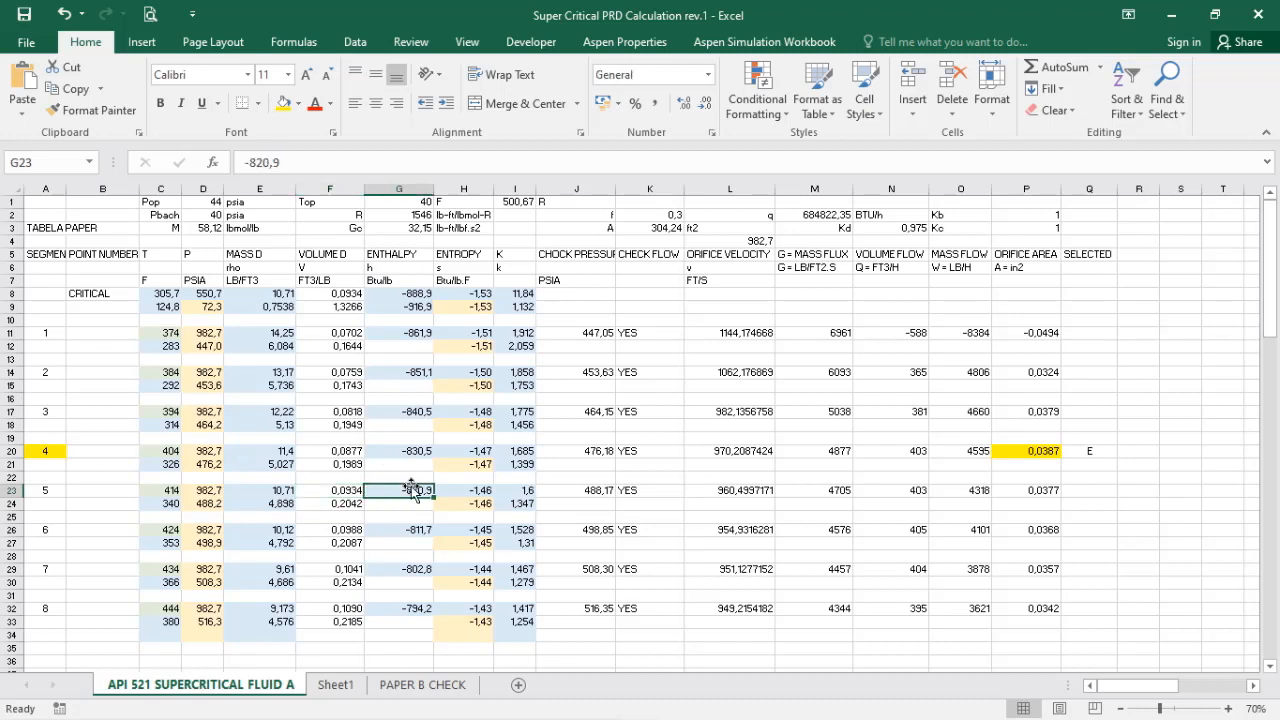
pyautogui.click(476, 490)
pyautogui.click(516, 490)
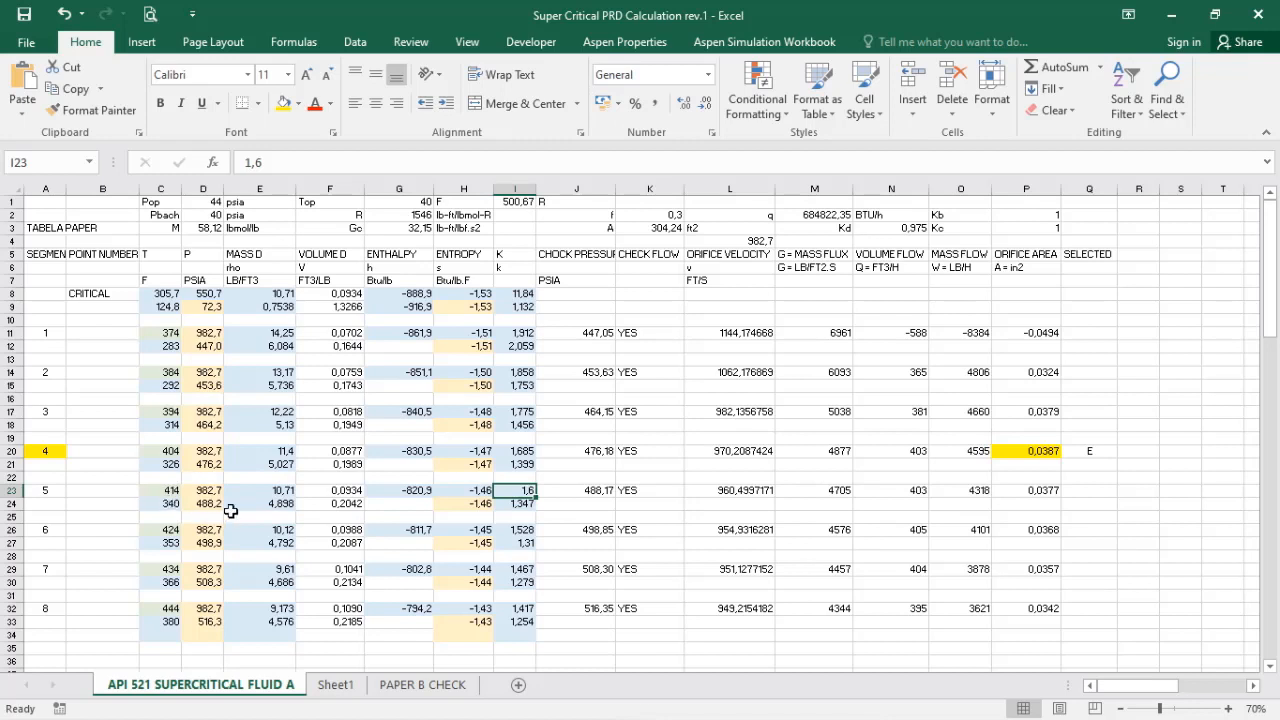
# Step: Check segment 5's choke pressure formula in J23 and the linked outlet pressure in D24
pyautogui.doubleClick(586, 491)
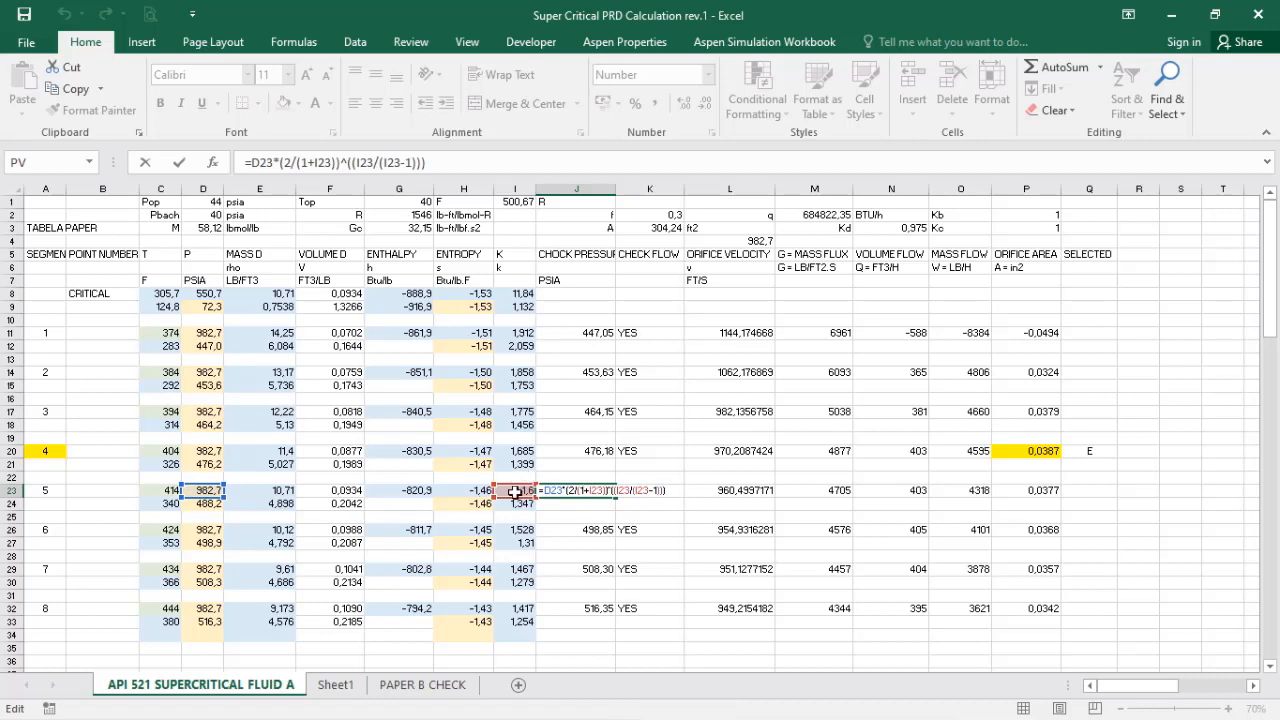
pyautogui.hotkey('ctrl', 'Return')
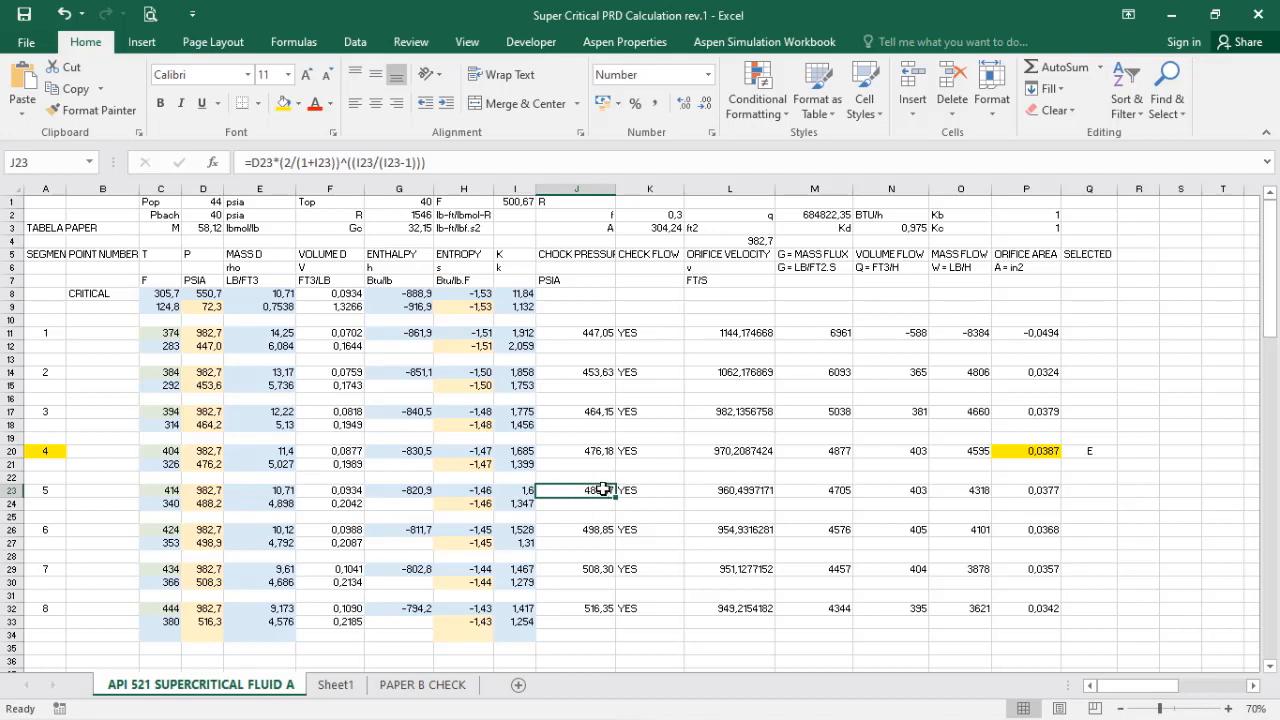
pyautogui.click(207, 503)
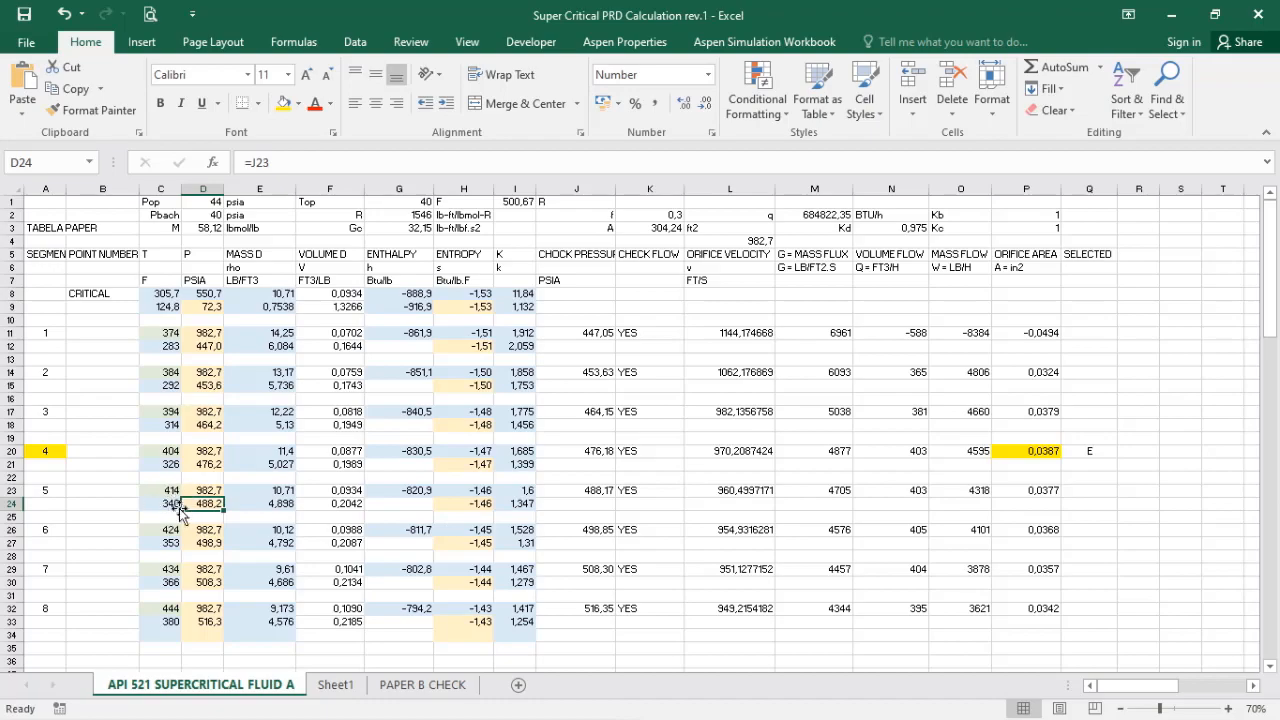
# Step: Switch to Aspen HYSYS, review the adjusted and target variables of ADJ-2, and return to the Excel calculation
pyautogui.hotkey('alt', 'Tab')
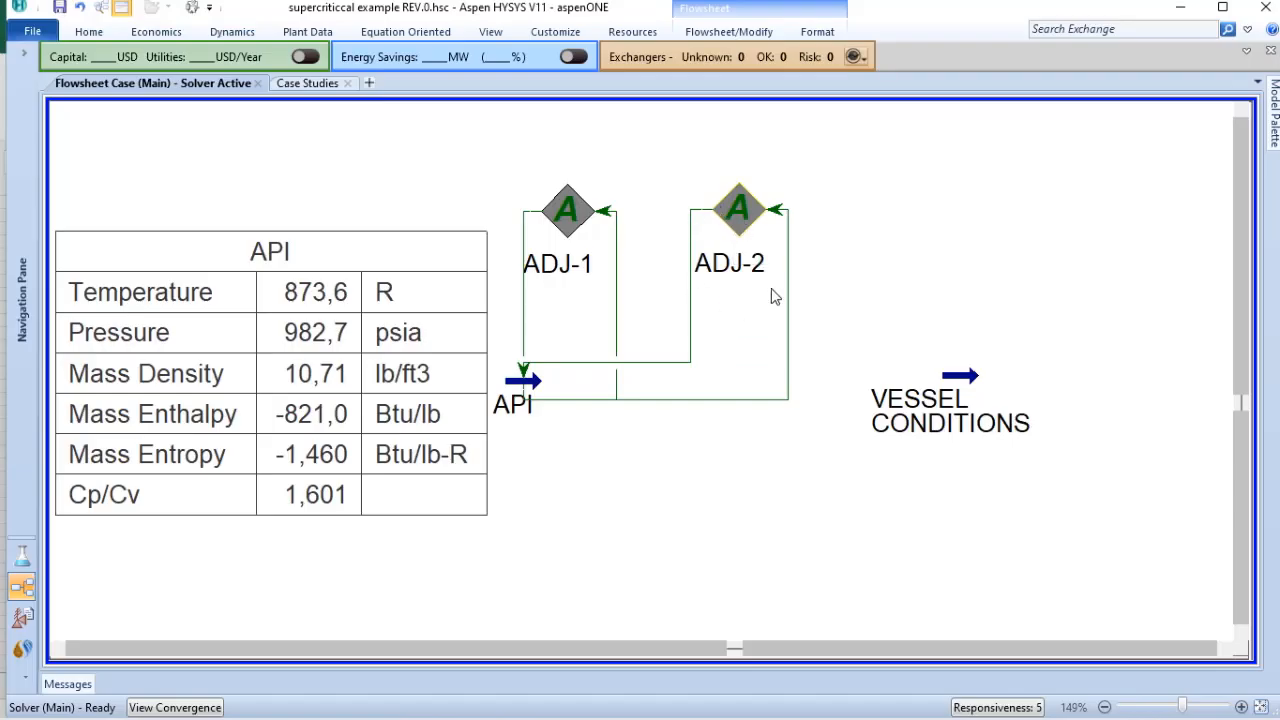
pyautogui.doubleClick(738, 212)
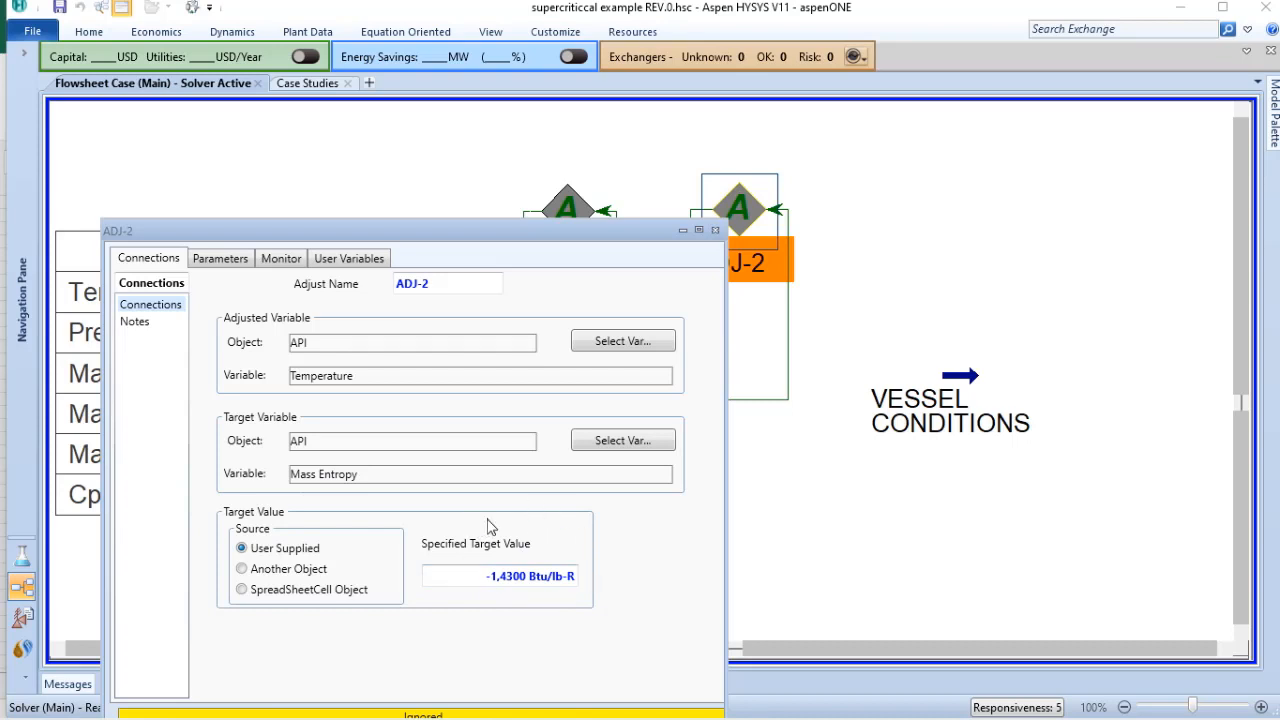
pyautogui.click(715, 231)
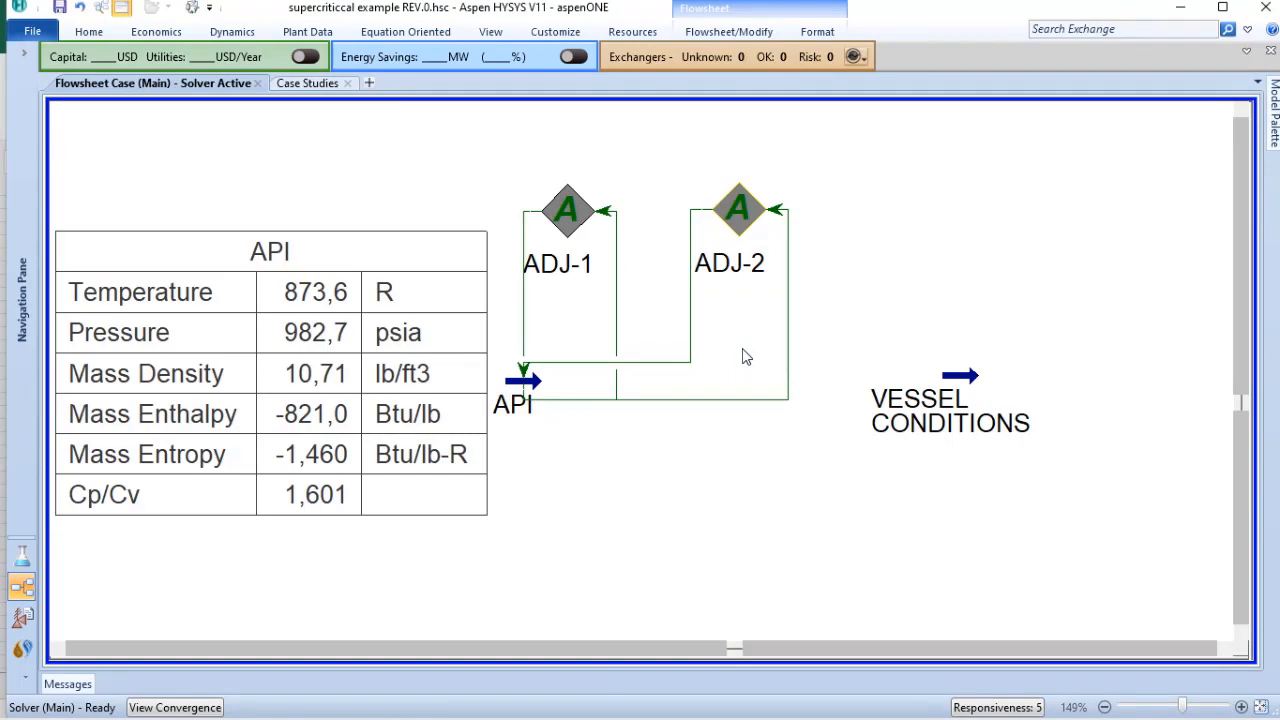
pyautogui.hotkey('alt', 'Tab')
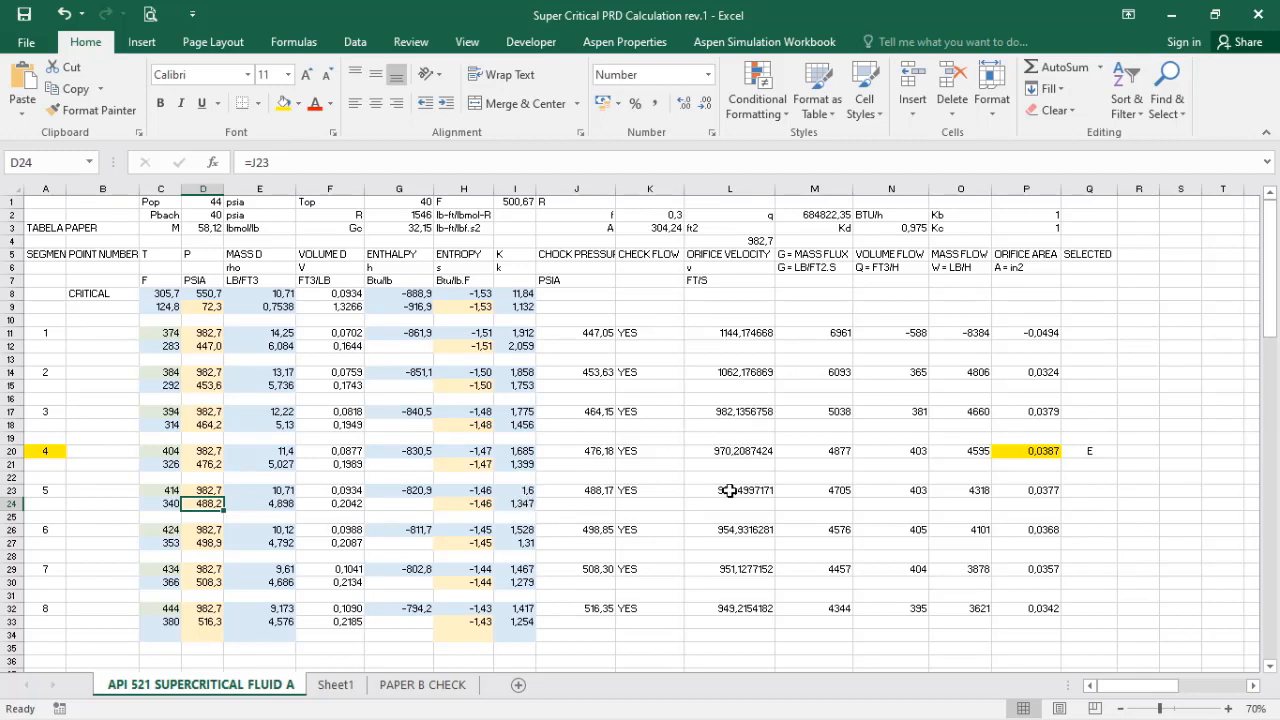
# Step: Check segment 5's orifice velocity formula in L23 and mass flux formula in M23 with their referenced cells
pyautogui.doubleClick(752, 487)
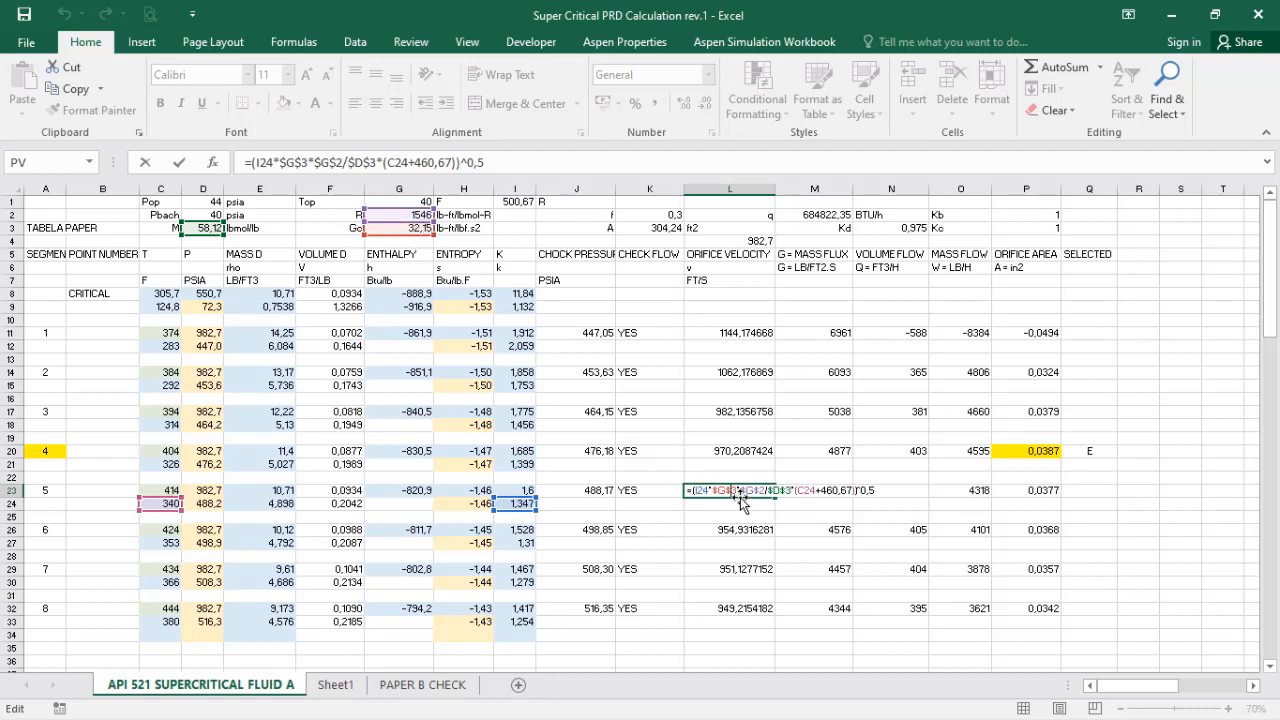
pyautogui.hotkey('ctrl', 'Return')
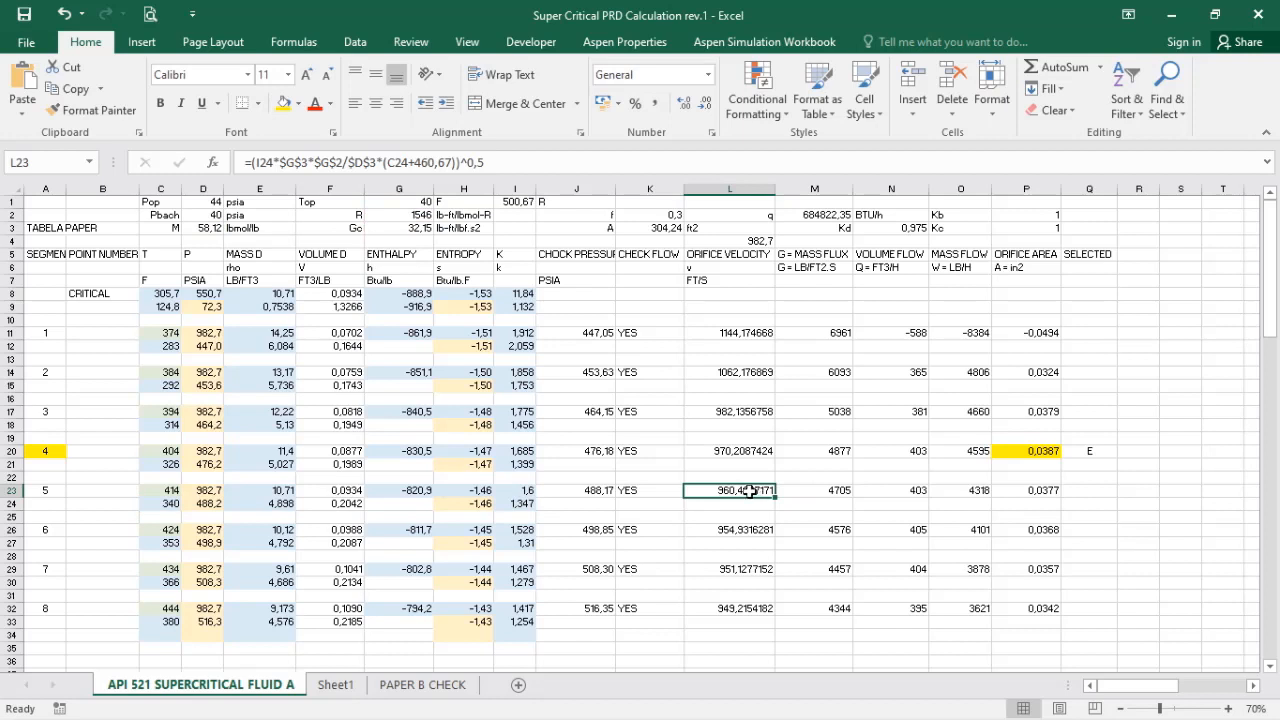
pyautogui.click(840, 490)
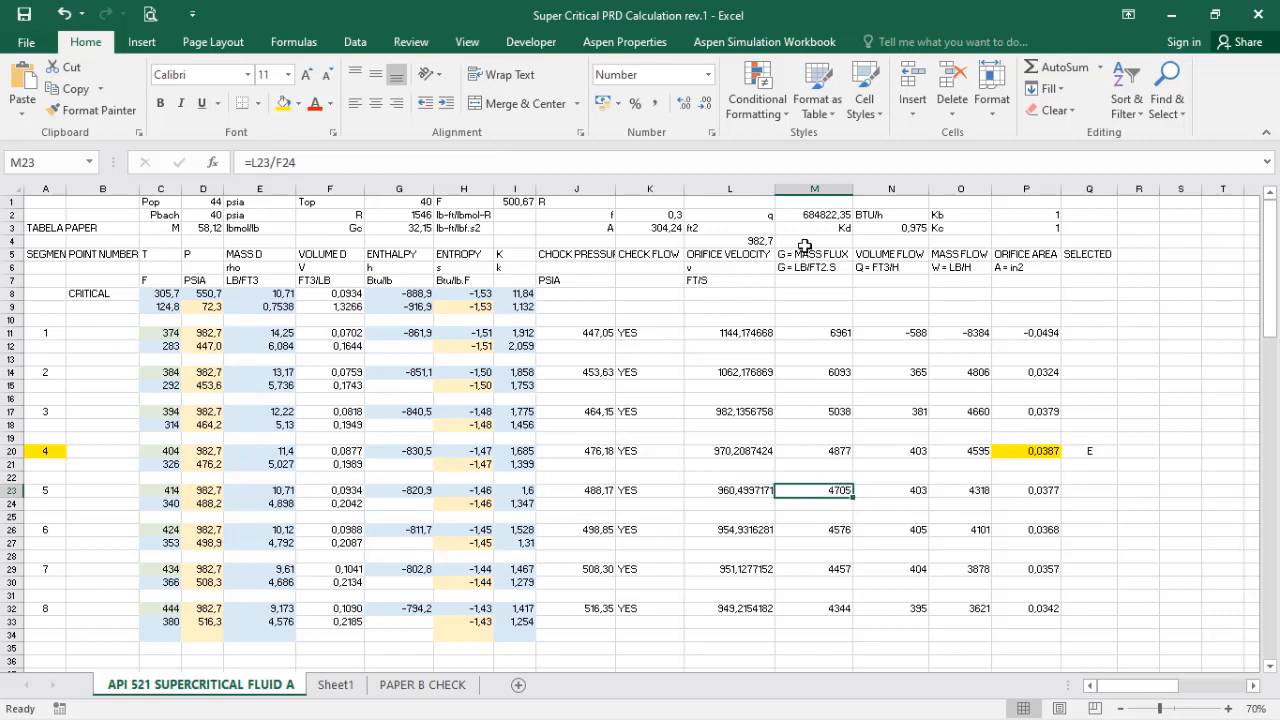
pyautogui.doubleClick(828, 489)
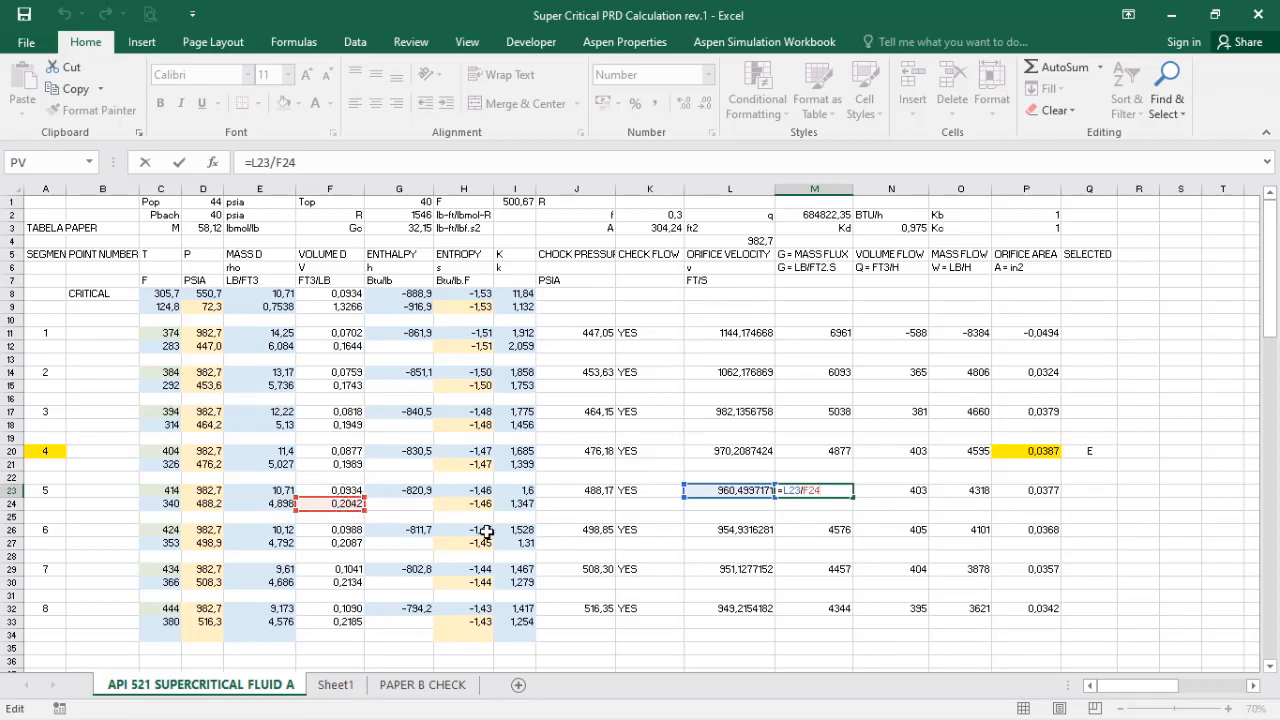
pyautogui.hotkey('ctrl', 'Return')
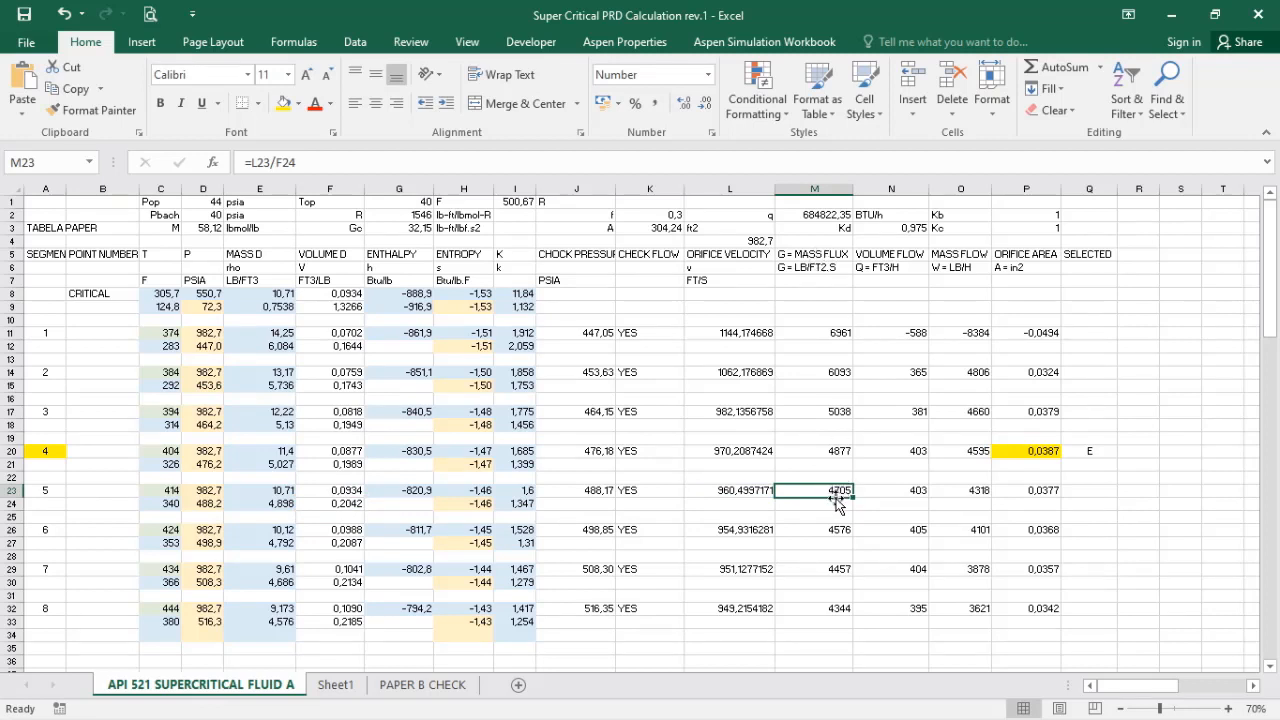
# Step: Check segment 5's volume flow formula in N23 and mass flow formula =N23/F23 in O23
pyautogui.press('Right')
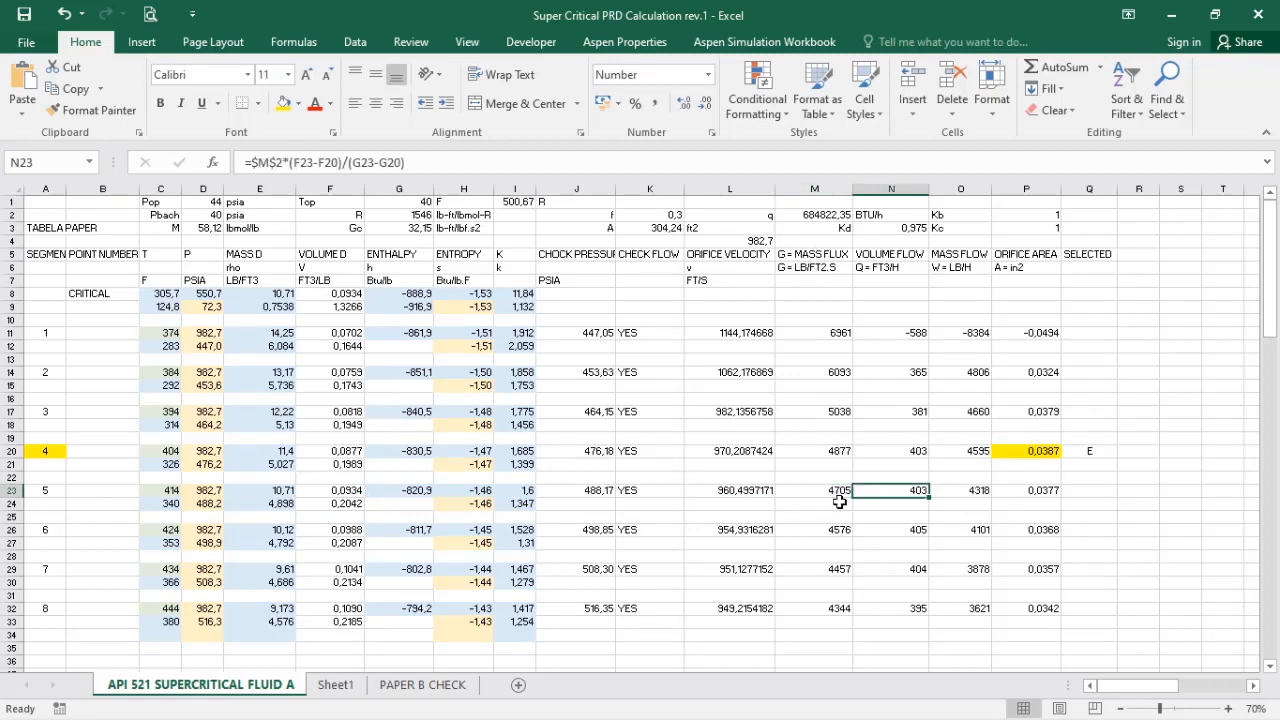
pyautogui.doubleClick(910, 489)
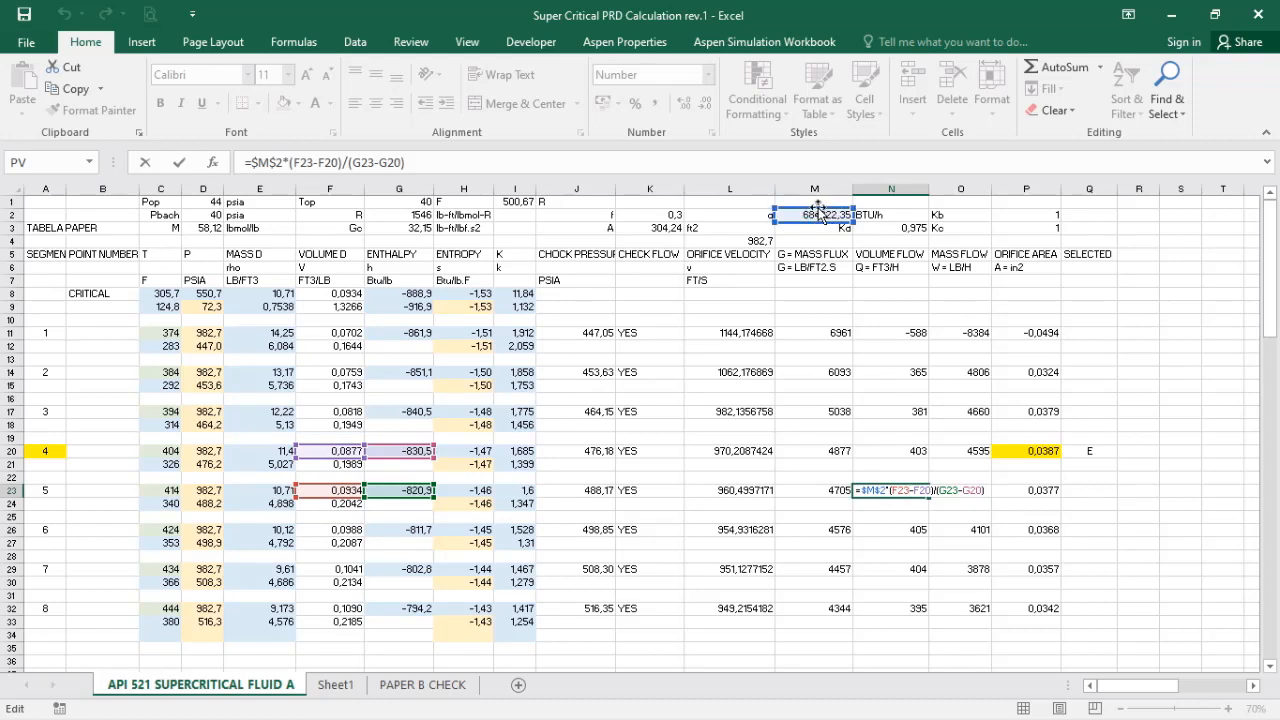
pyautogui.press('Escape')
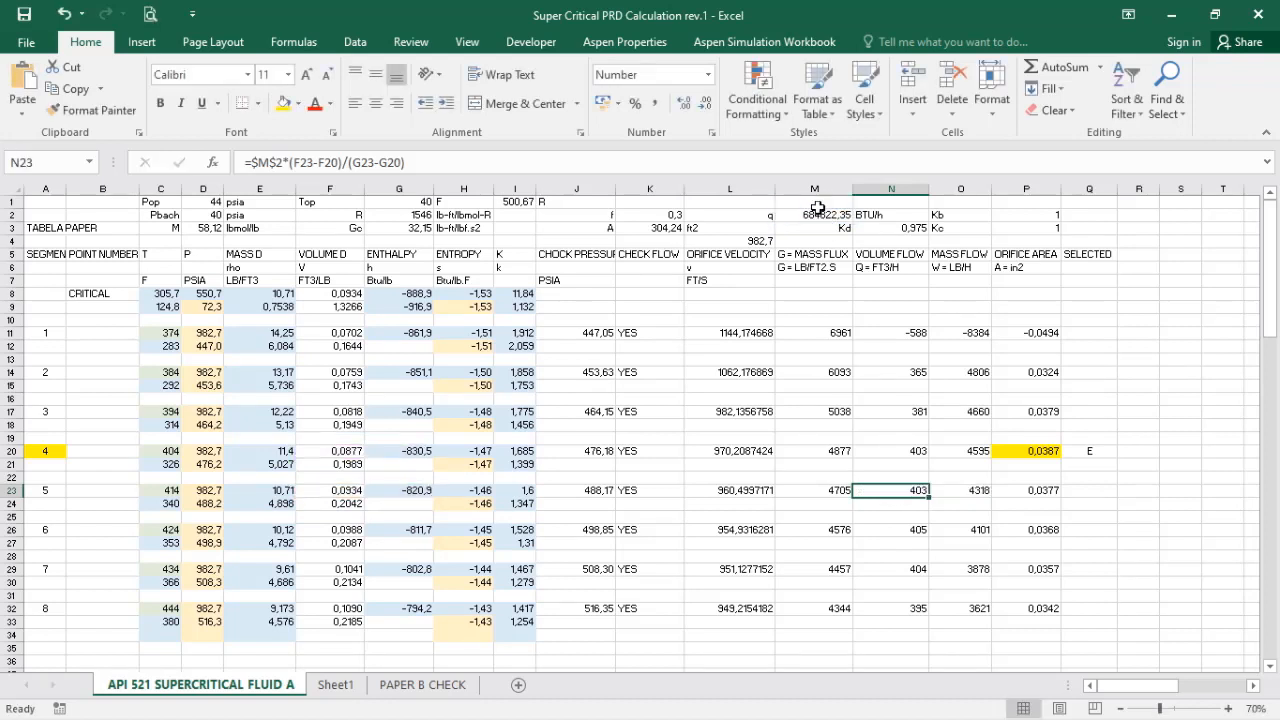
pyautogui.click(973, 490)
pyautogui.write('=N23/F23')
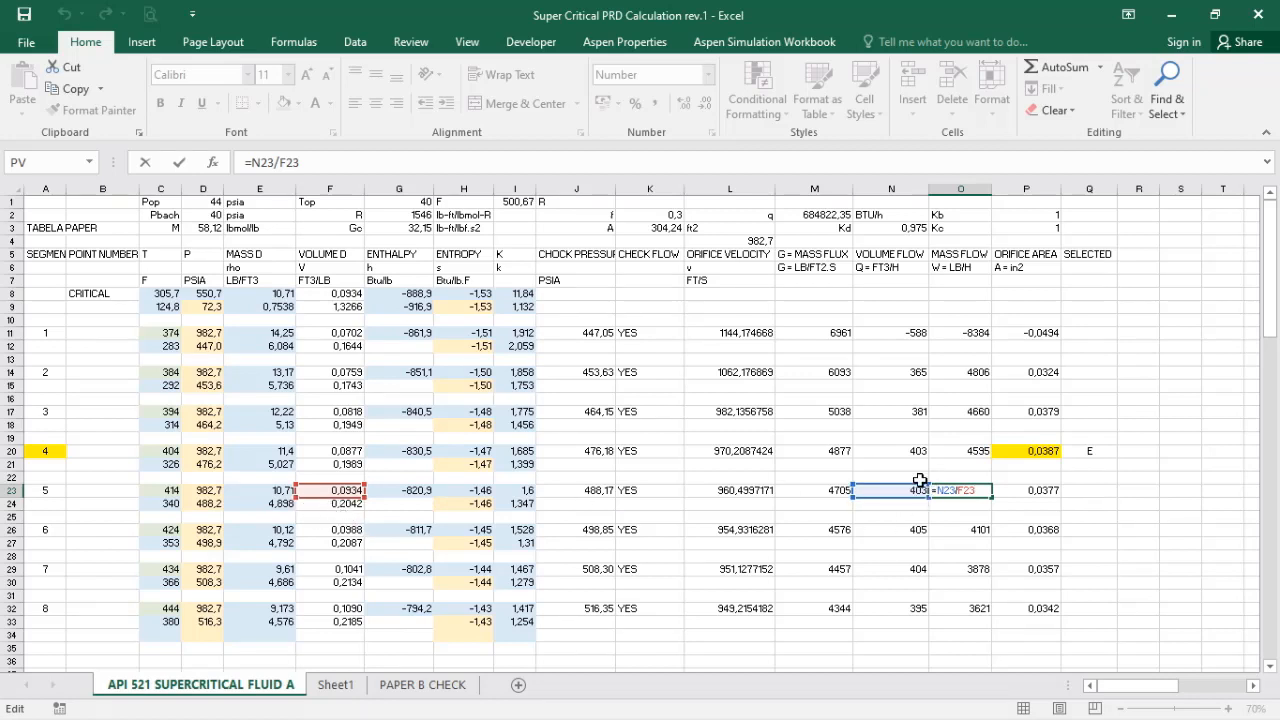
pyautogui.hotkey('ctrl', 'Return')
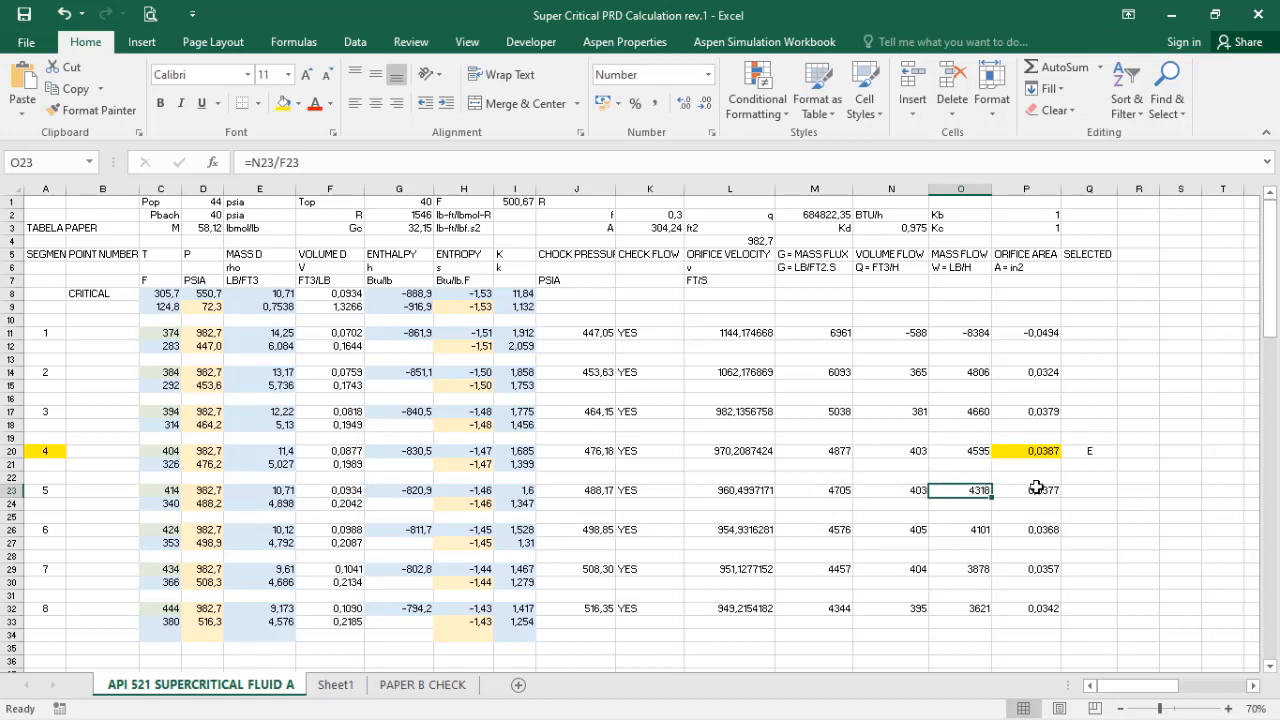
# Step: Check segment 5's orifice area formula in P23 and compare it with segment 4's highlighted orifice area in P20
pyautogui.click(1038, 490)
pyautogui.doubleClick(1038, 490)
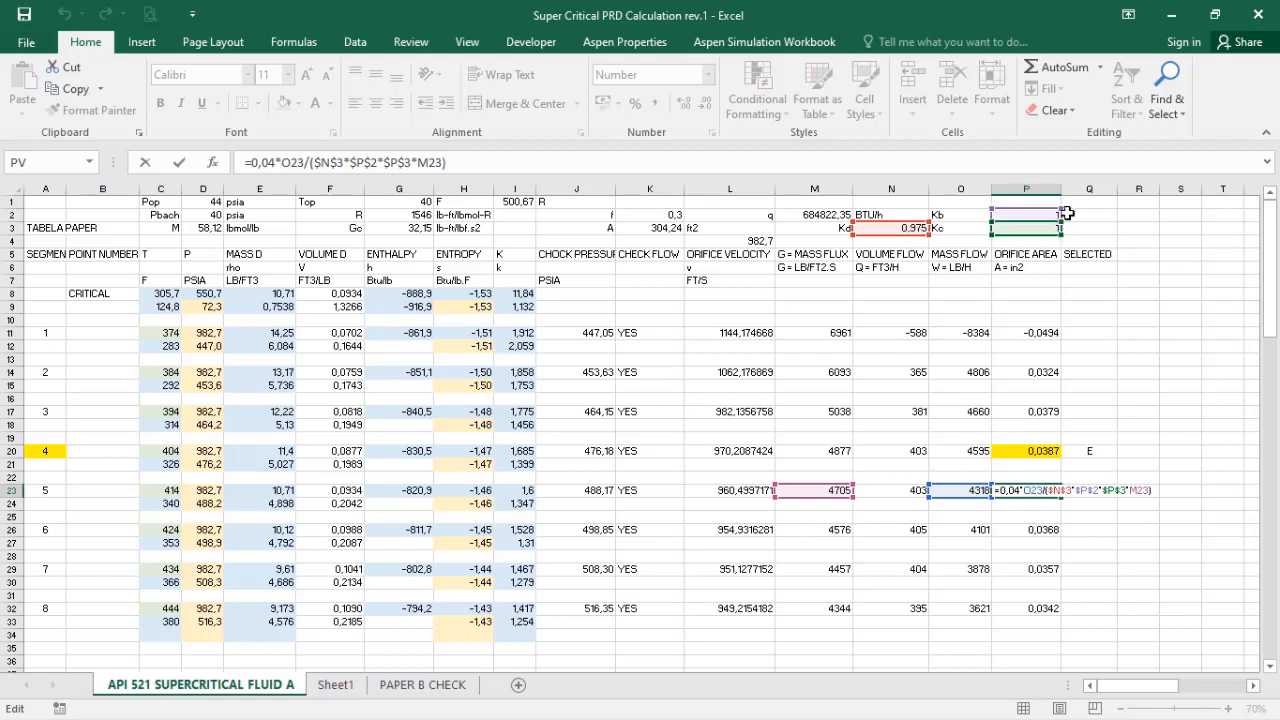
pyautogui.hotkey('ctrl', 'Return')
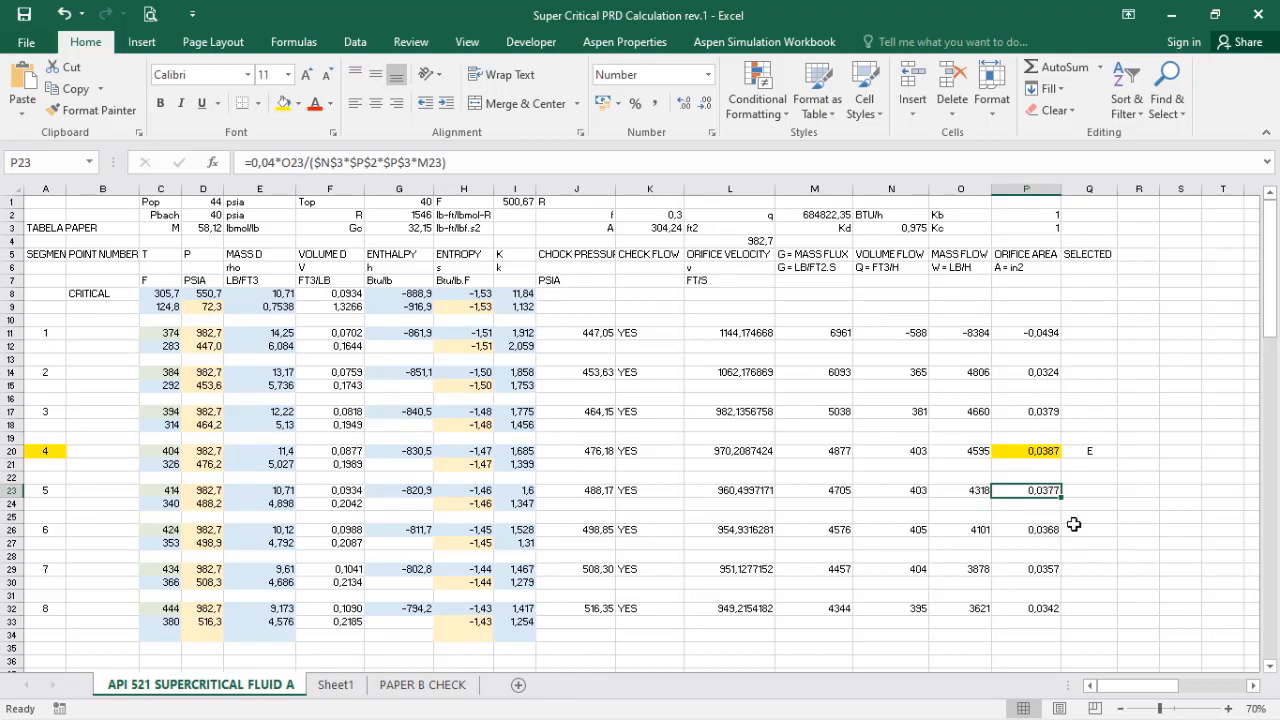
pyautogui.click(1025, 451)
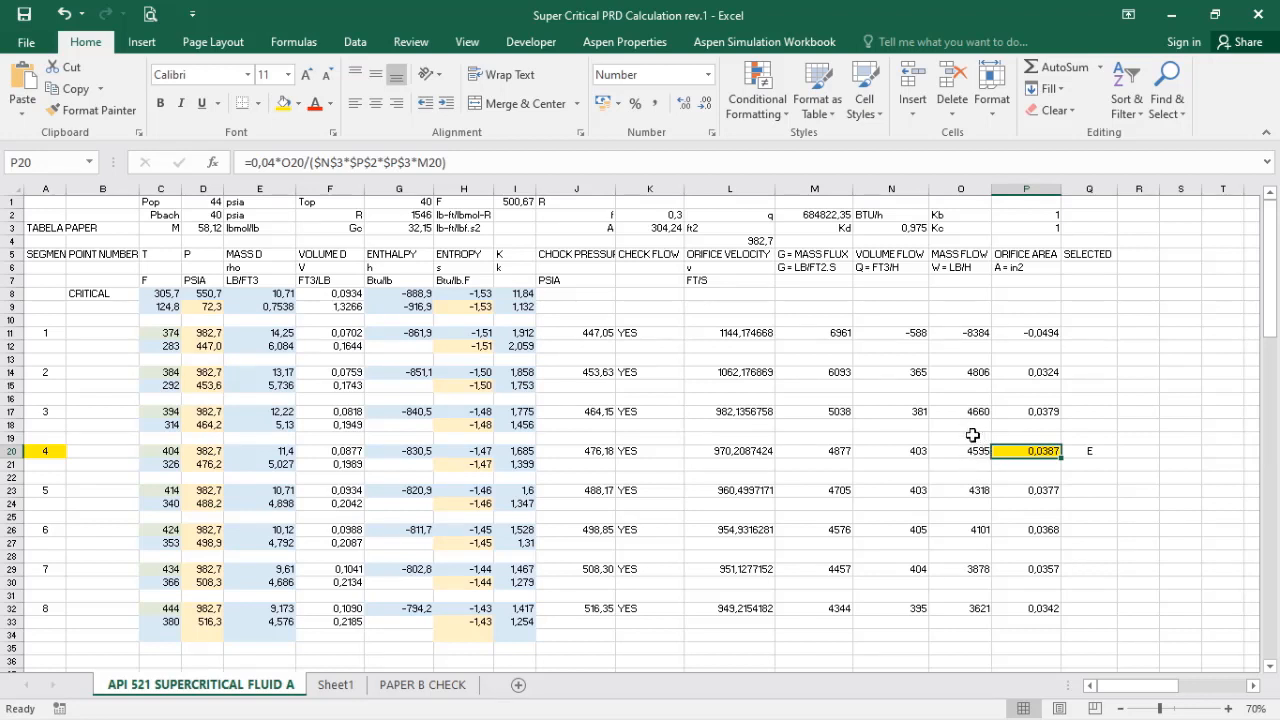
# Step: Switch to the PDF paper, convert Table 2's 857 R to Fahrenheit, and check it against segment 4's temperature and orifice area in Excel
pyautogui.hotkey('alt', 'Tab')
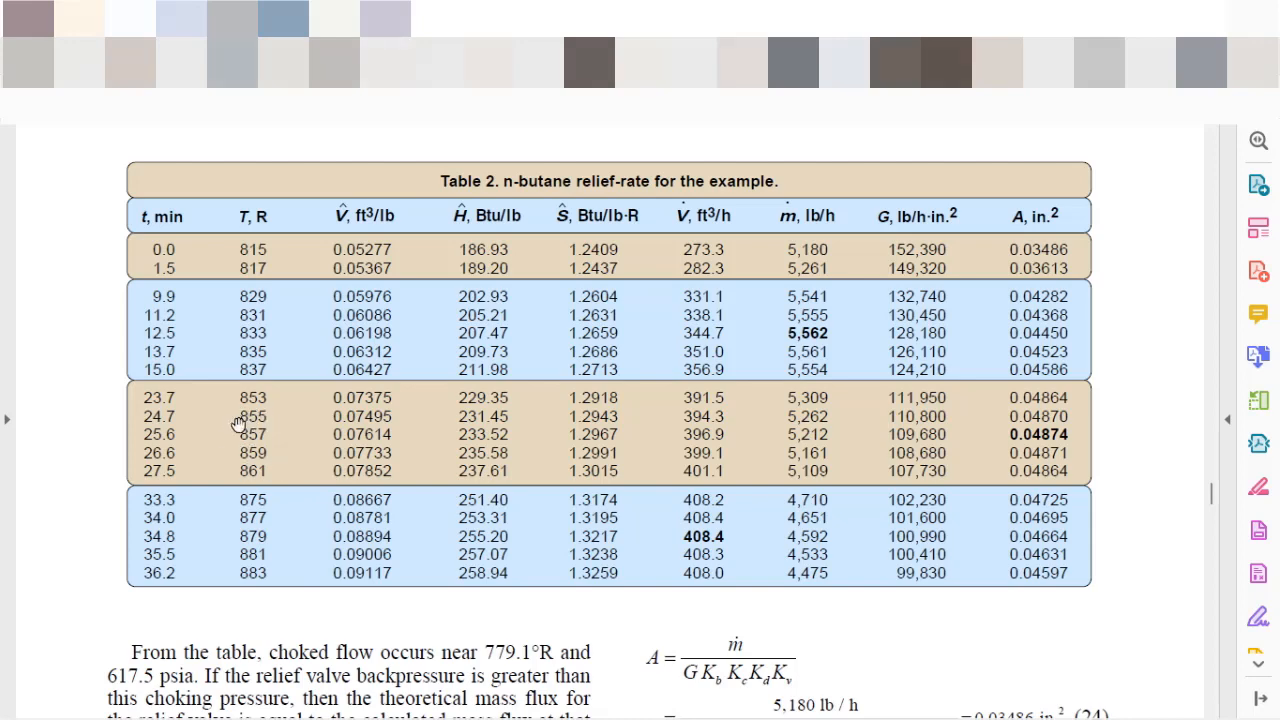
pyautogui.moveTo(2, 290); pyautogui.dragTo(377, 63)
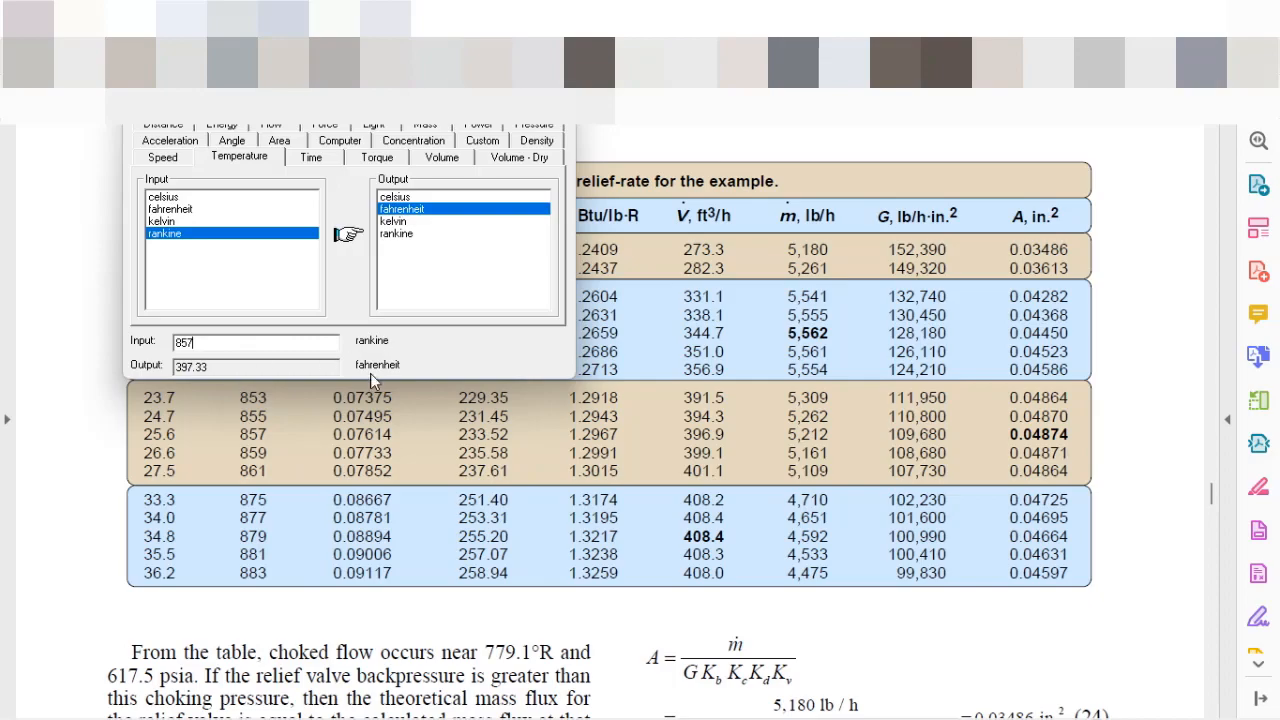
pyautogui.click(700, 718)
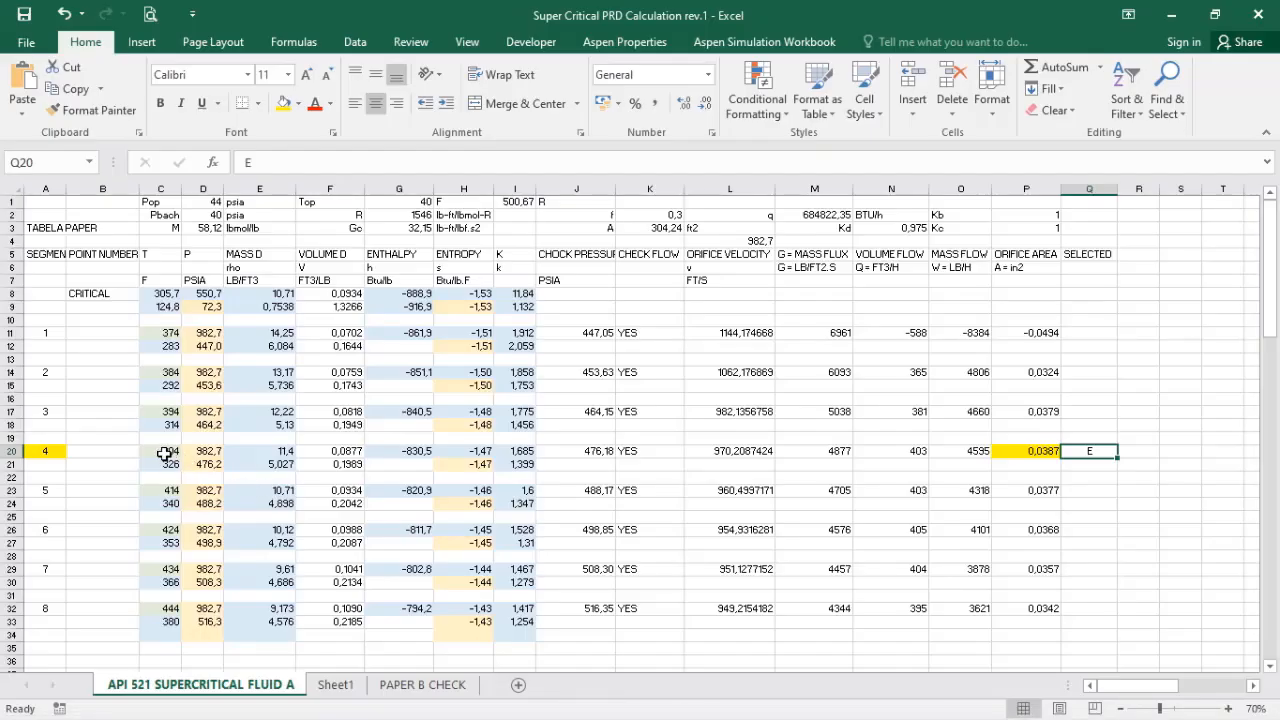
pyautogui.click(164, 453)
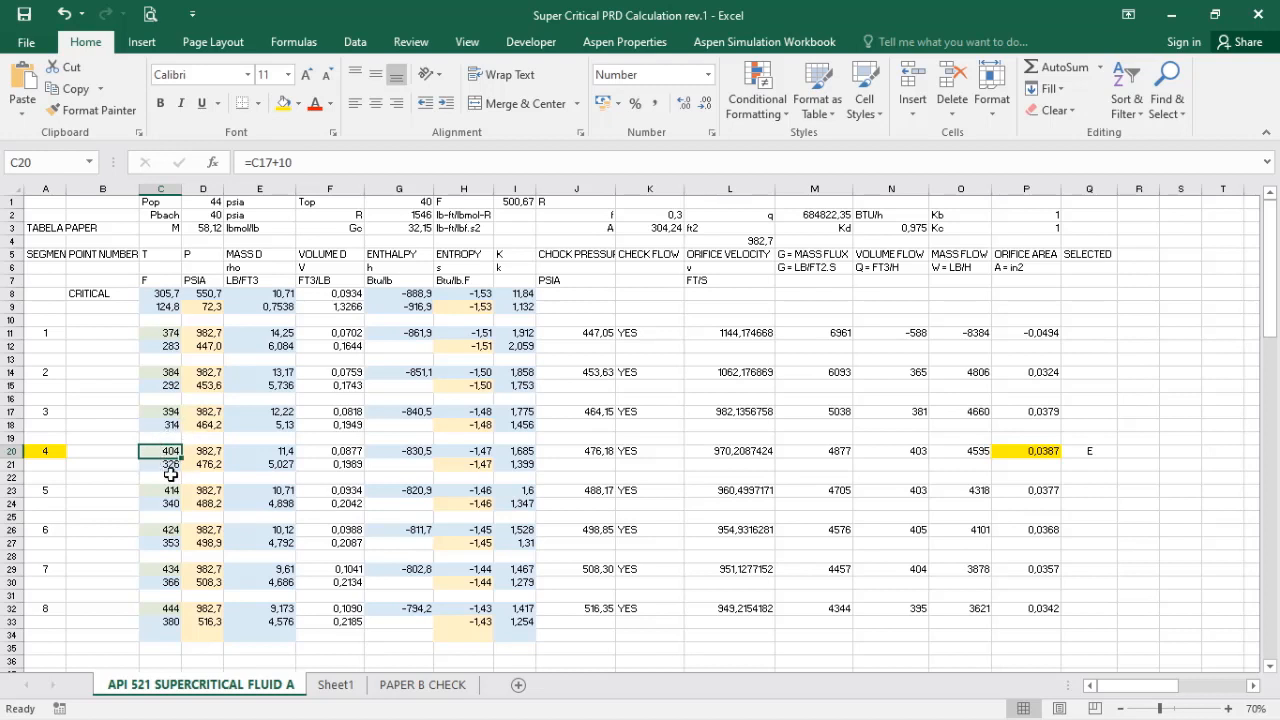
pyautogui.click(1053, 451)
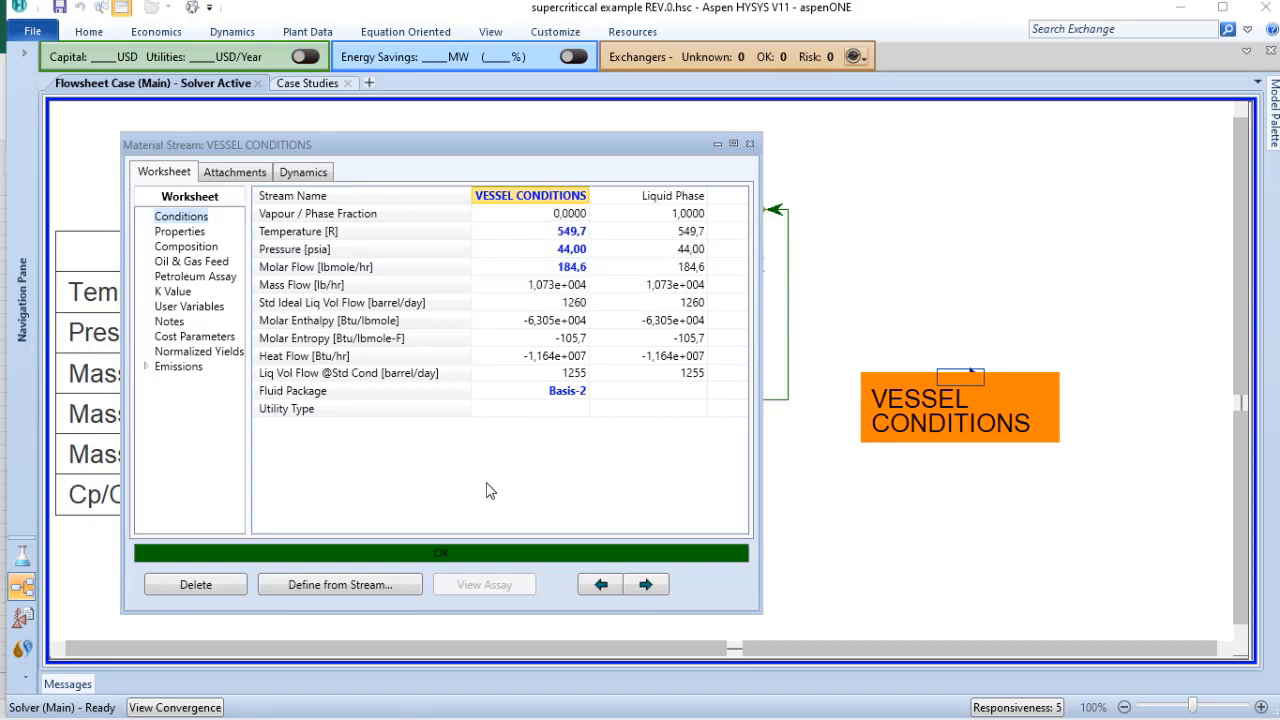
# Step: Switch to the safety analysis in Aspen HYSYS and set the number of flashes to 100 in Scenario100's supercritical flash table
pyautogui.click(26, 621)
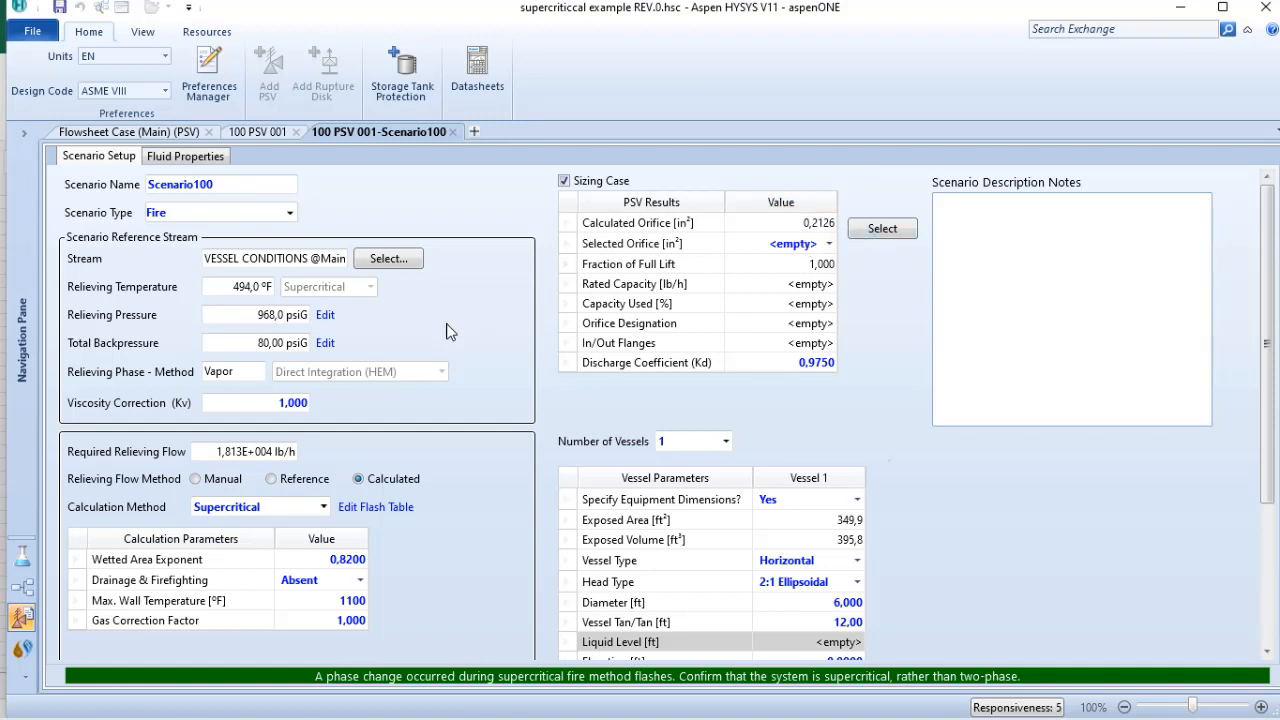
pyautogui.click(390, 508)
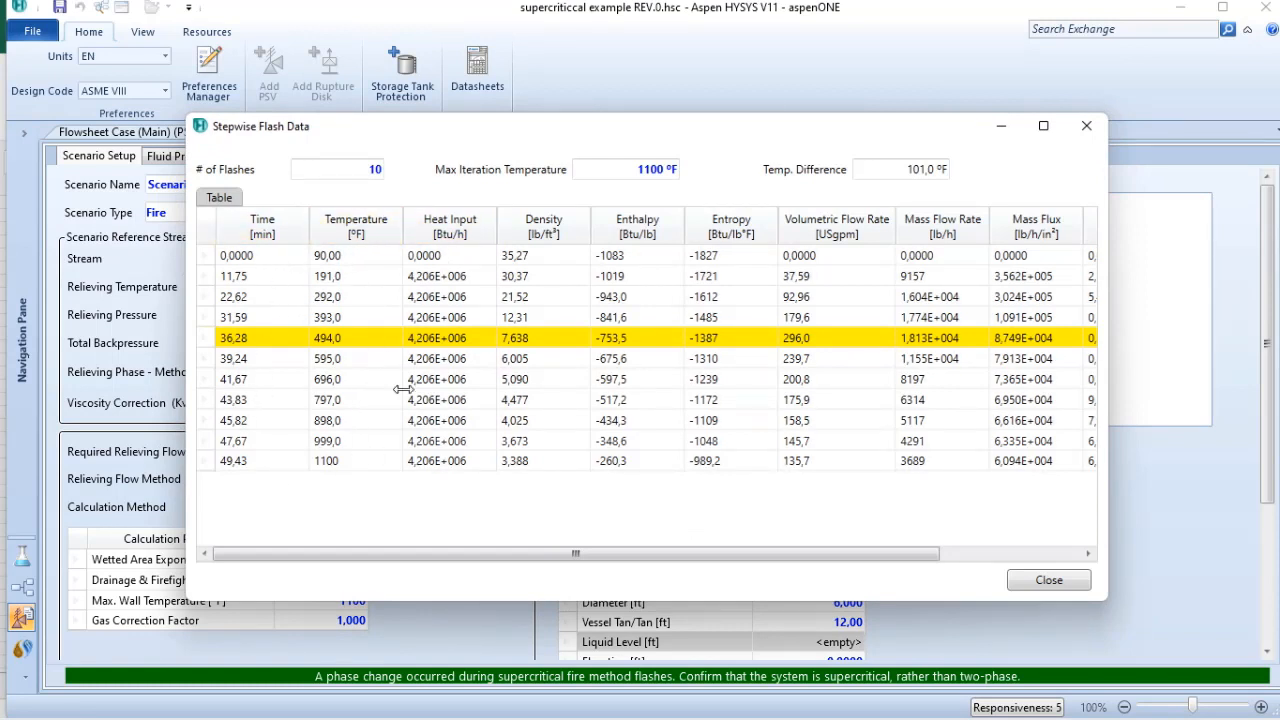
pyautogui.click(369, 170)
pyautogui.write('100')
pyautogui.press('Return')
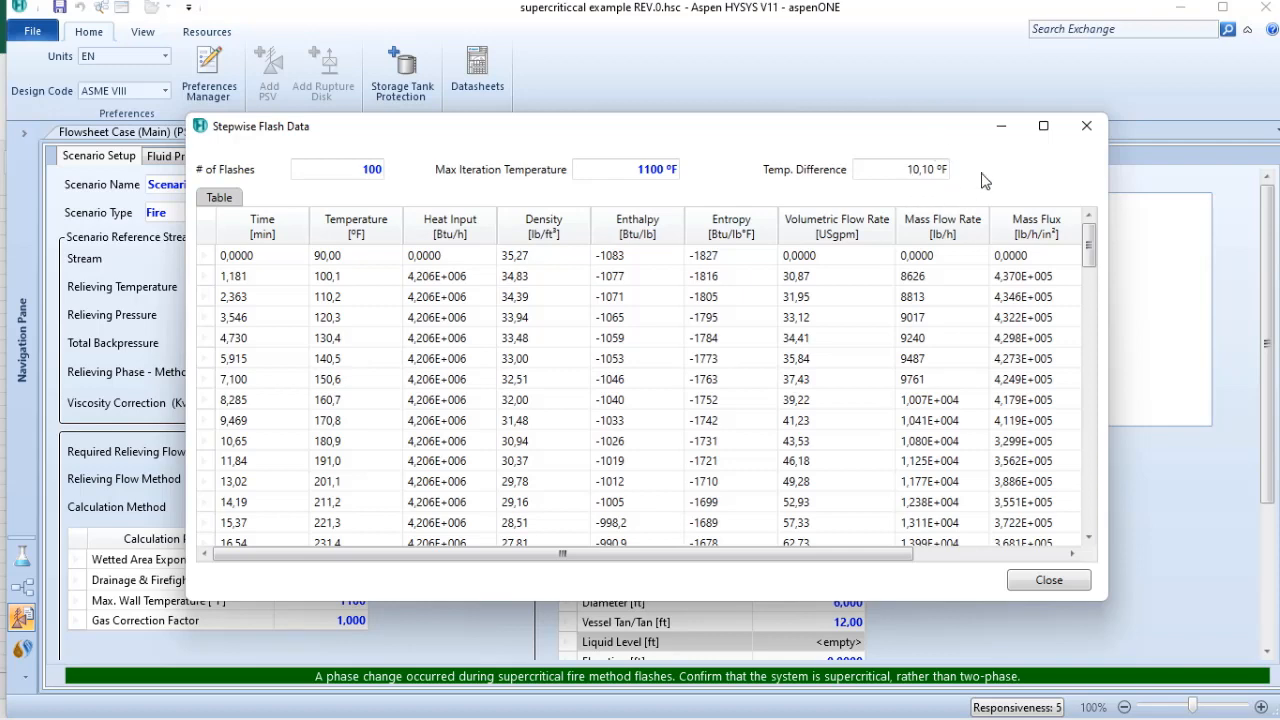
pyautogui.click(1049, 582)
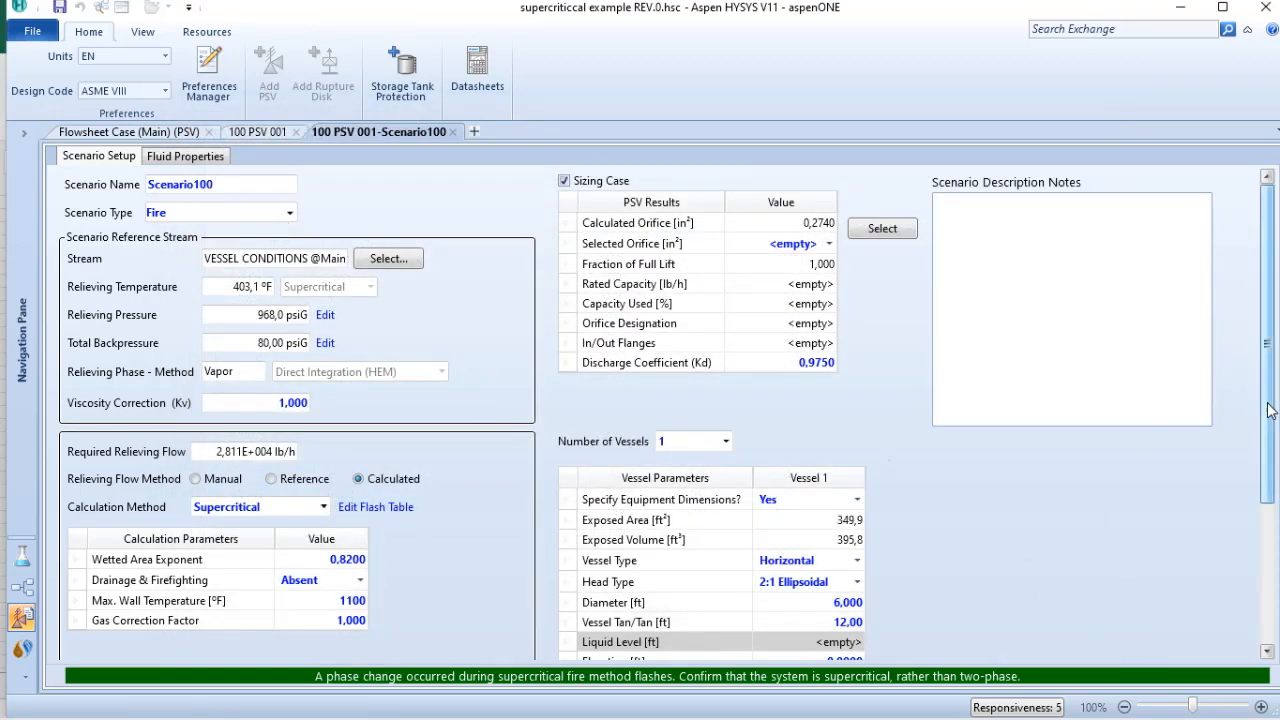
# Step: Set Vessel 1's environment factor F to 0,3 and its additional area to 0%
pyautogui.scroll(-3, 862, 428)
pyautogui.click(840, 546)
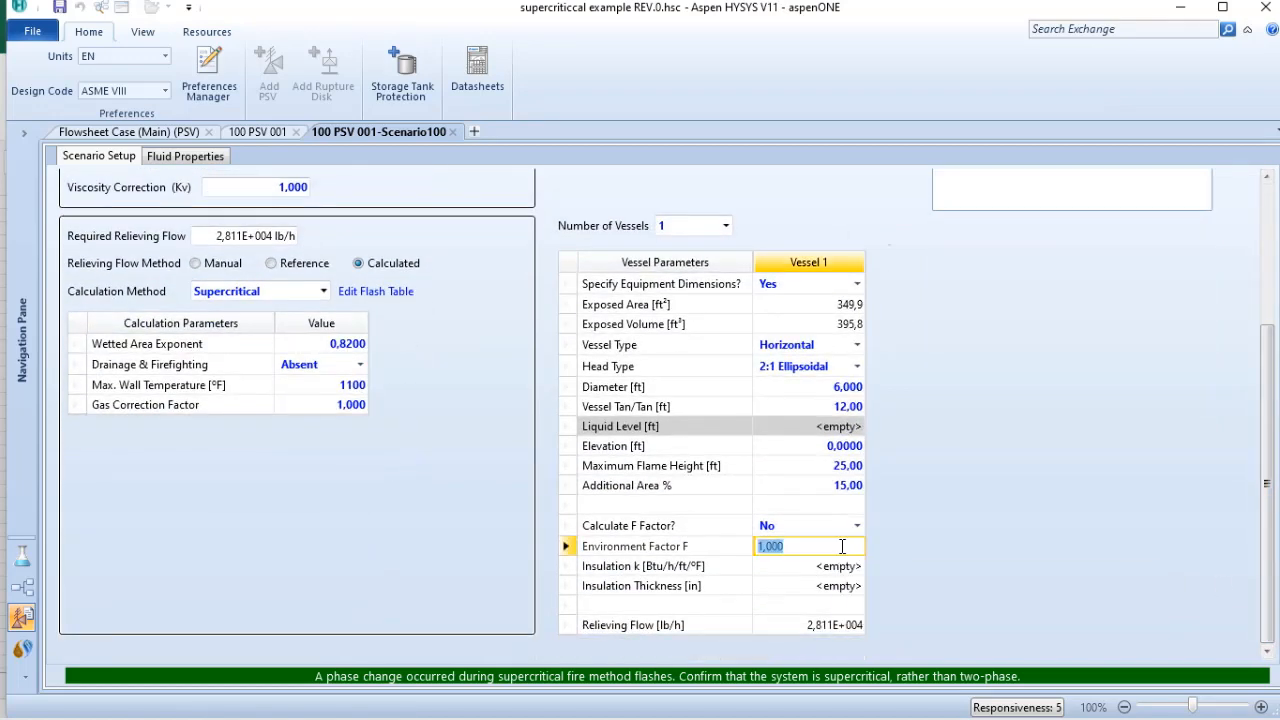
pyautogui.write('0,3')
pyautogui.press('Return')
pyautogui.click(850, 486)
pyautogui.write('0')
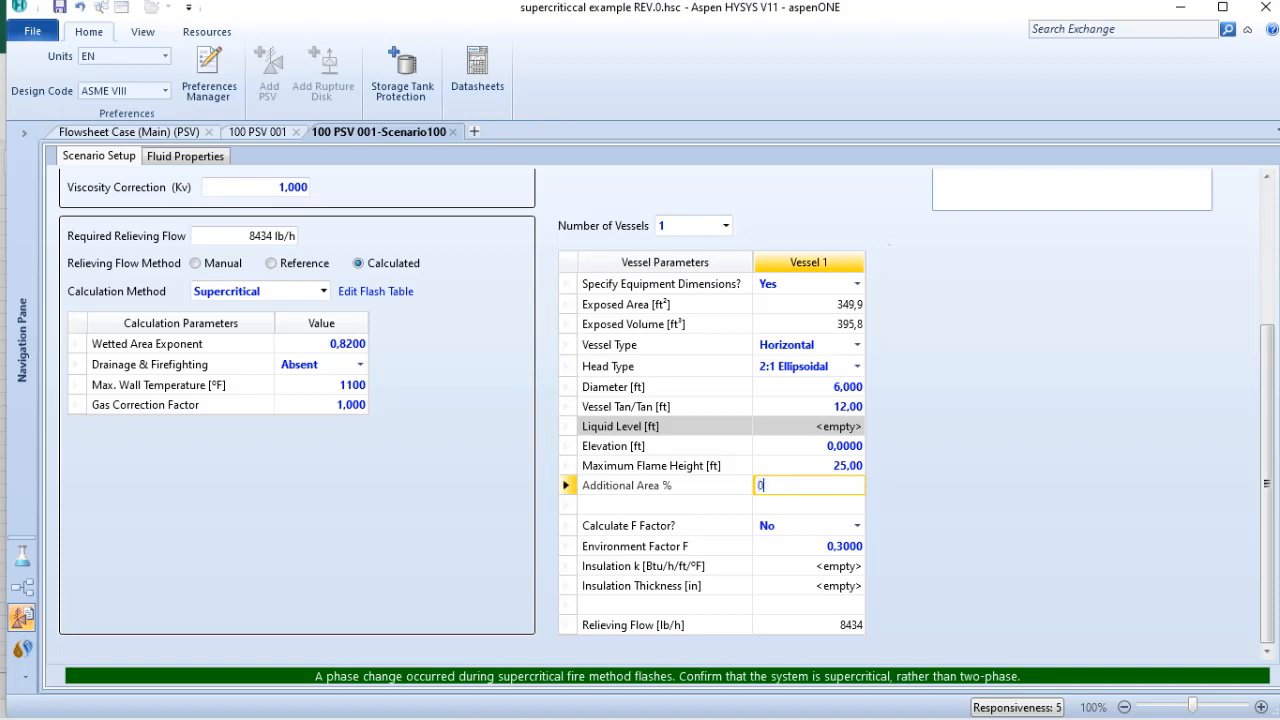
pyautogui.click(842, 306)
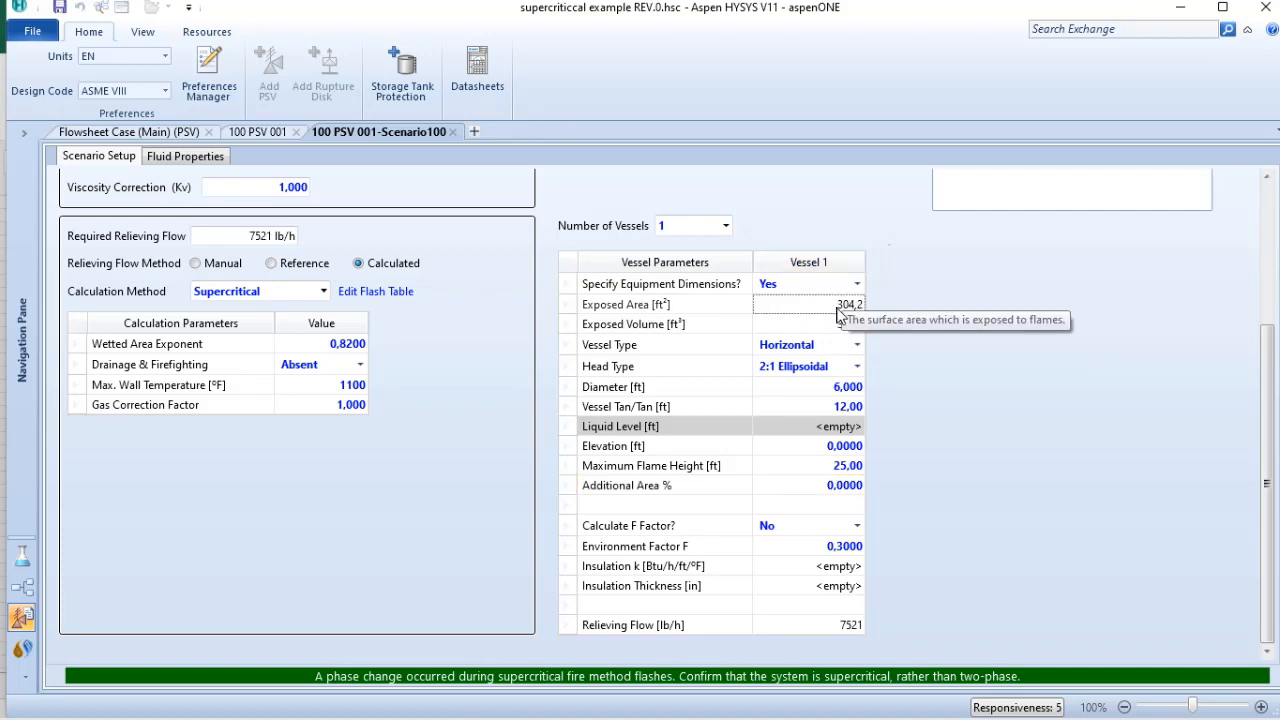
# Step: Set drainage and firefighting to Present and the total backpressure to 40 psiG for the fire scenario
pyautogui.click(303, 366)
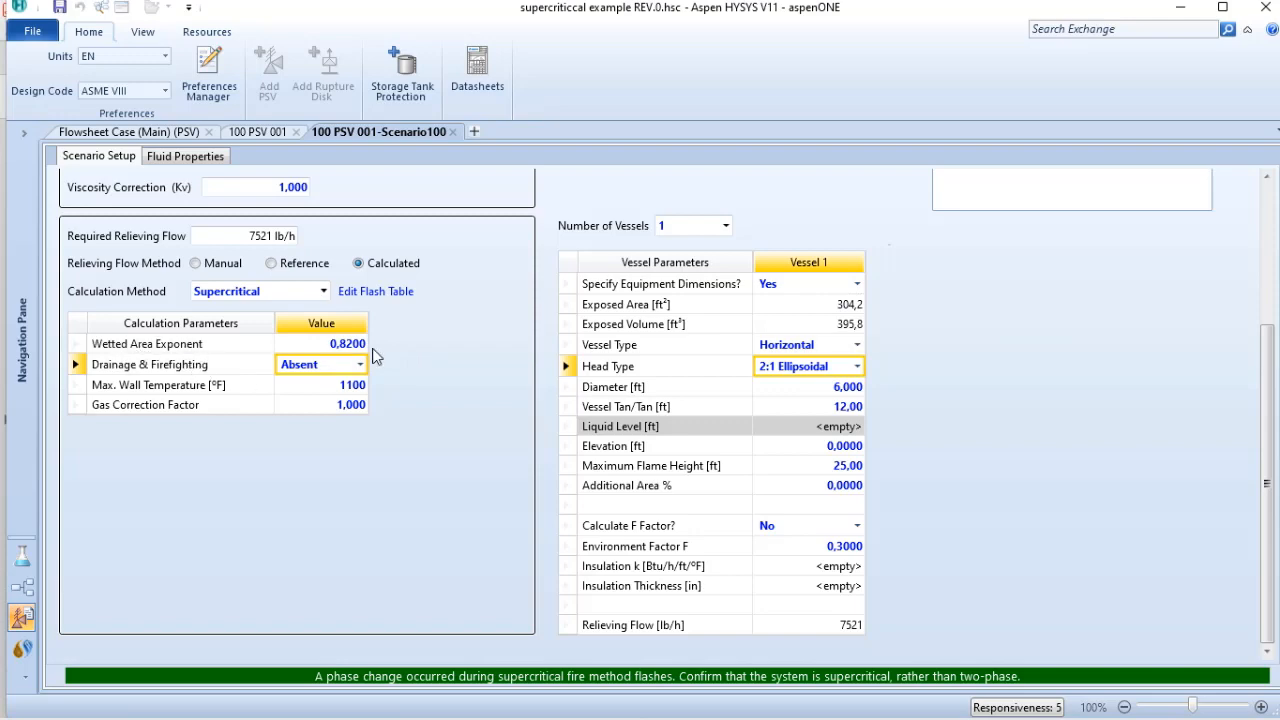
pyautogui.click(359, 365)
pyautogui.click(335, 399)
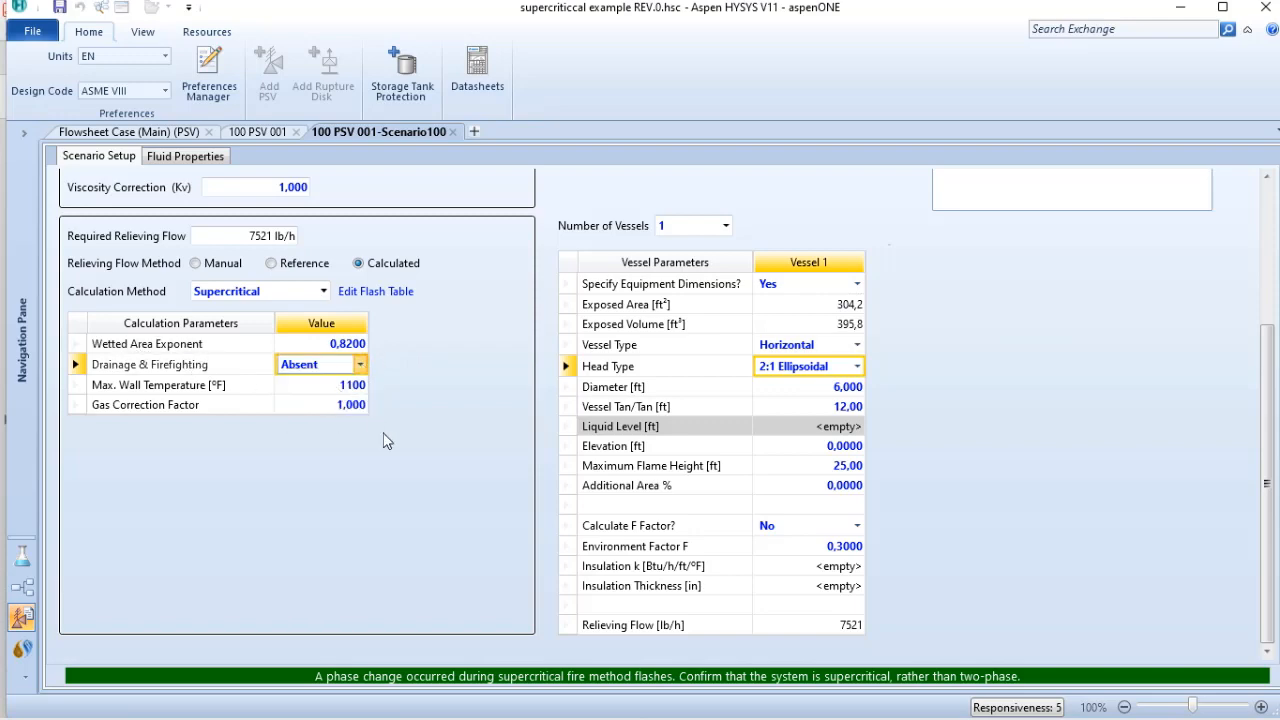
pyautogui.click(397, 481)
pyautogui.moveTo(1268, 578); pyautogui.dragTo(1262, 350)
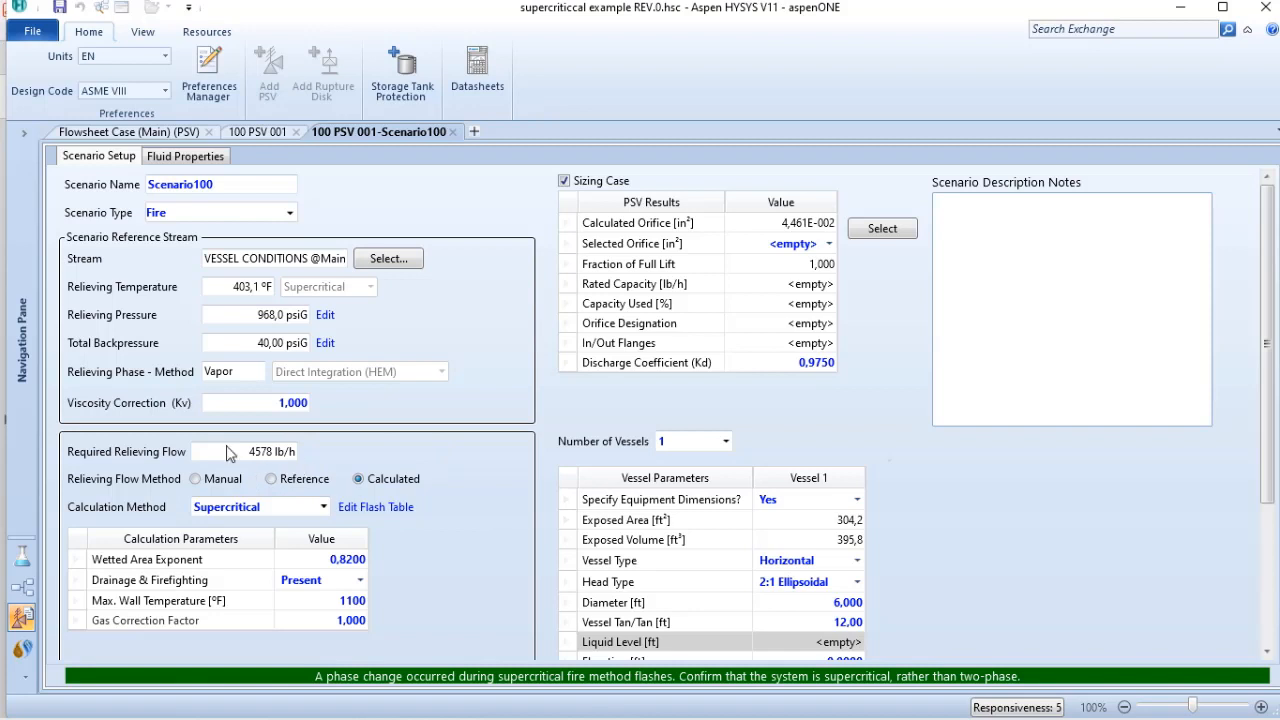
# Step: Select the standard 0,110 in² (D) orifice for the calculated area and review the available orifice sizes
pyautogui.click(883, 230)
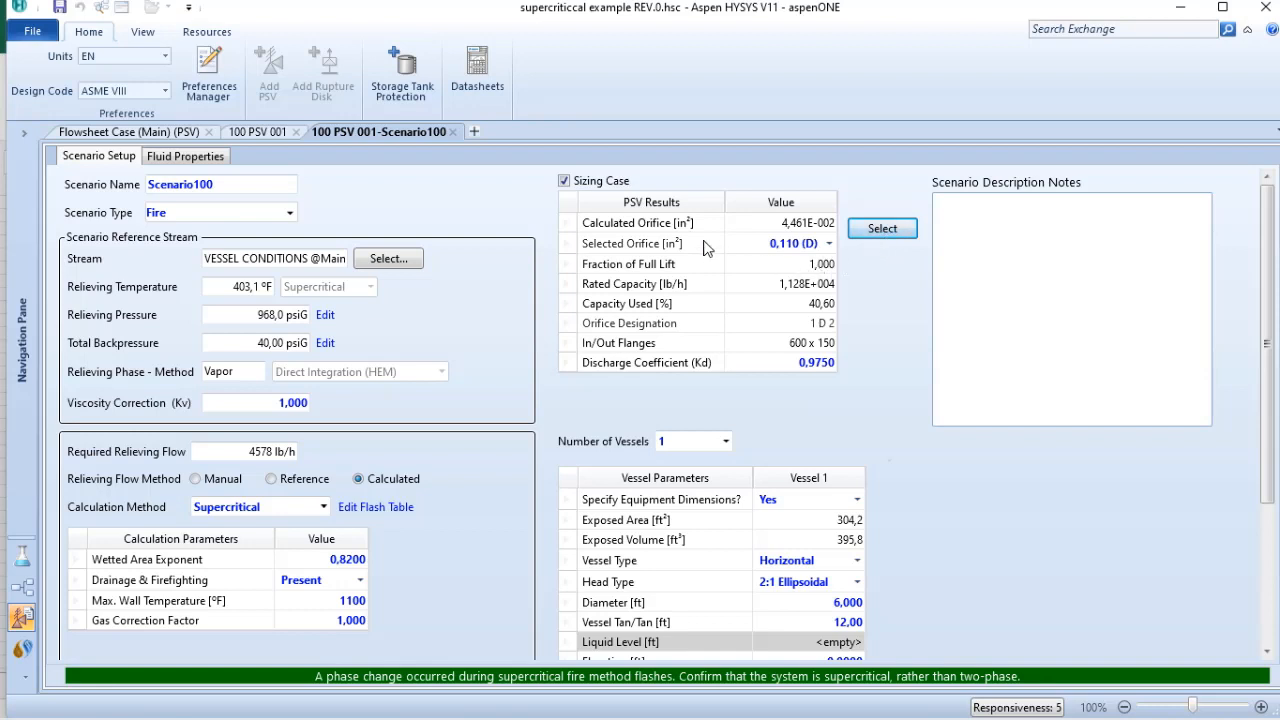
pyautogui.click(829, 244)
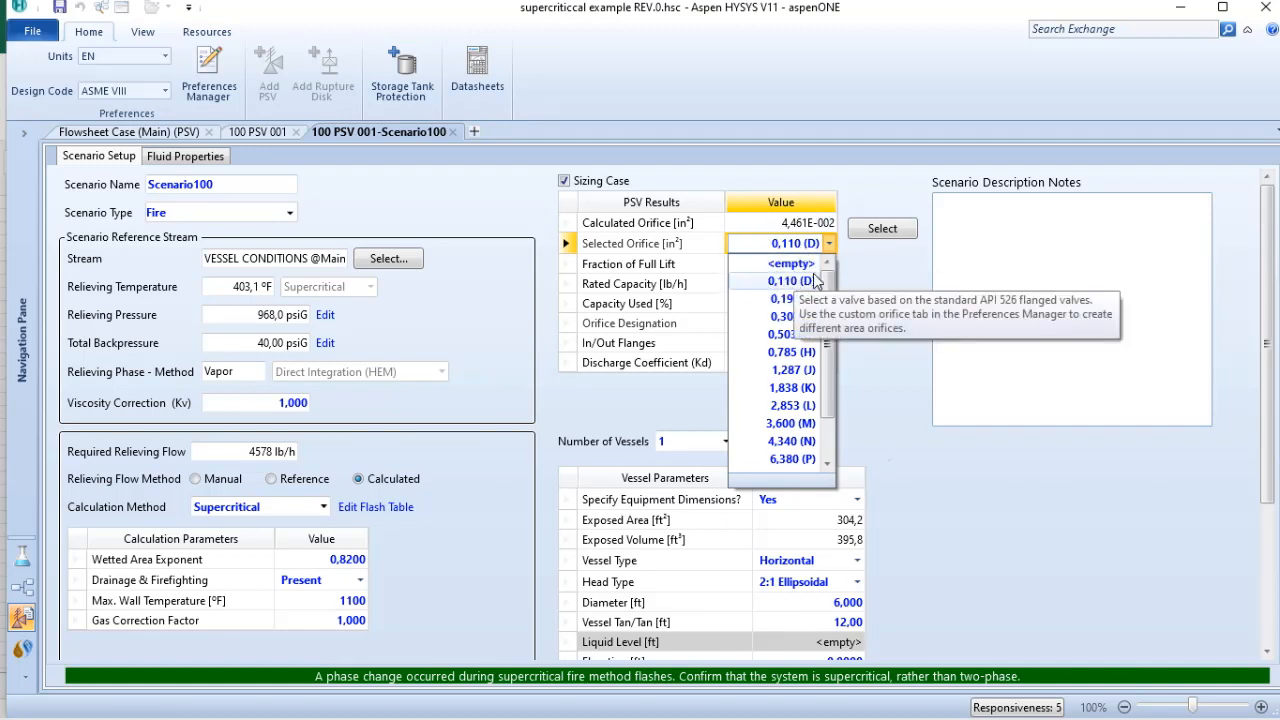
pyautogui.click(870, 272)
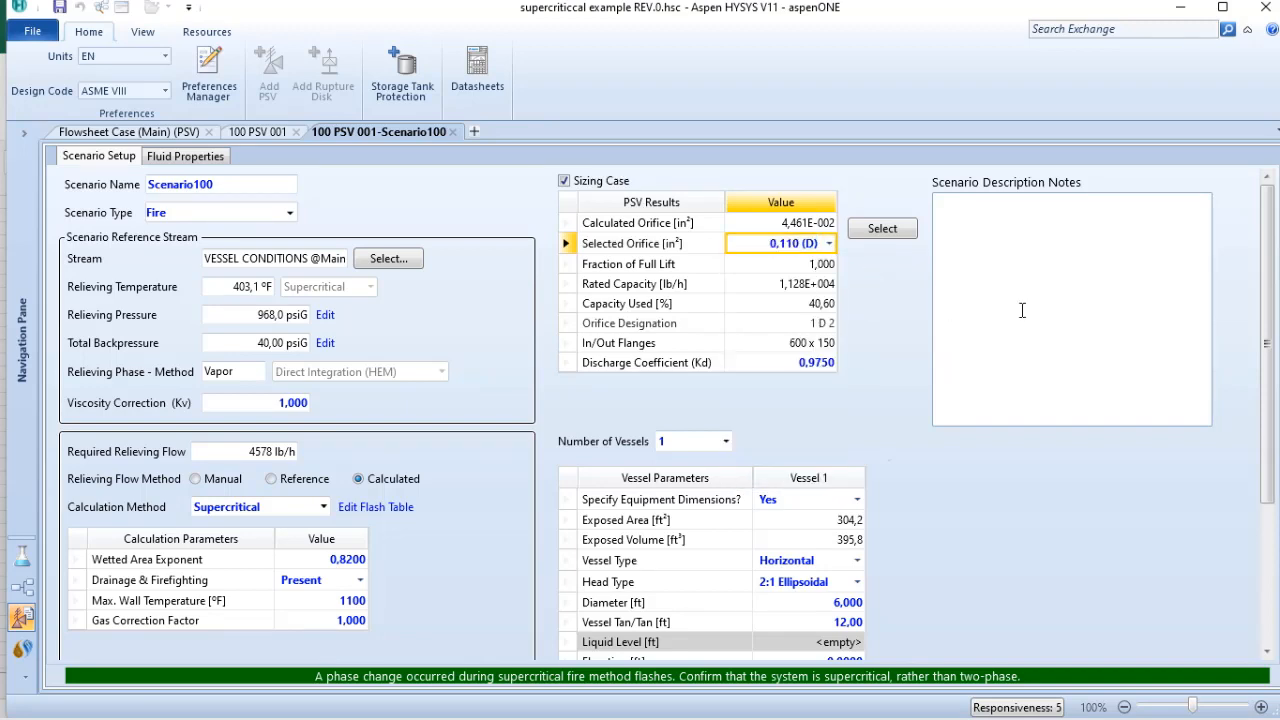
# Step: Set Vessel 1's environment factor F to 1 and check the recalculated orifice area
pyautogui.moveTo(1266, 313); pyautogui.dragTo(1267, 476)
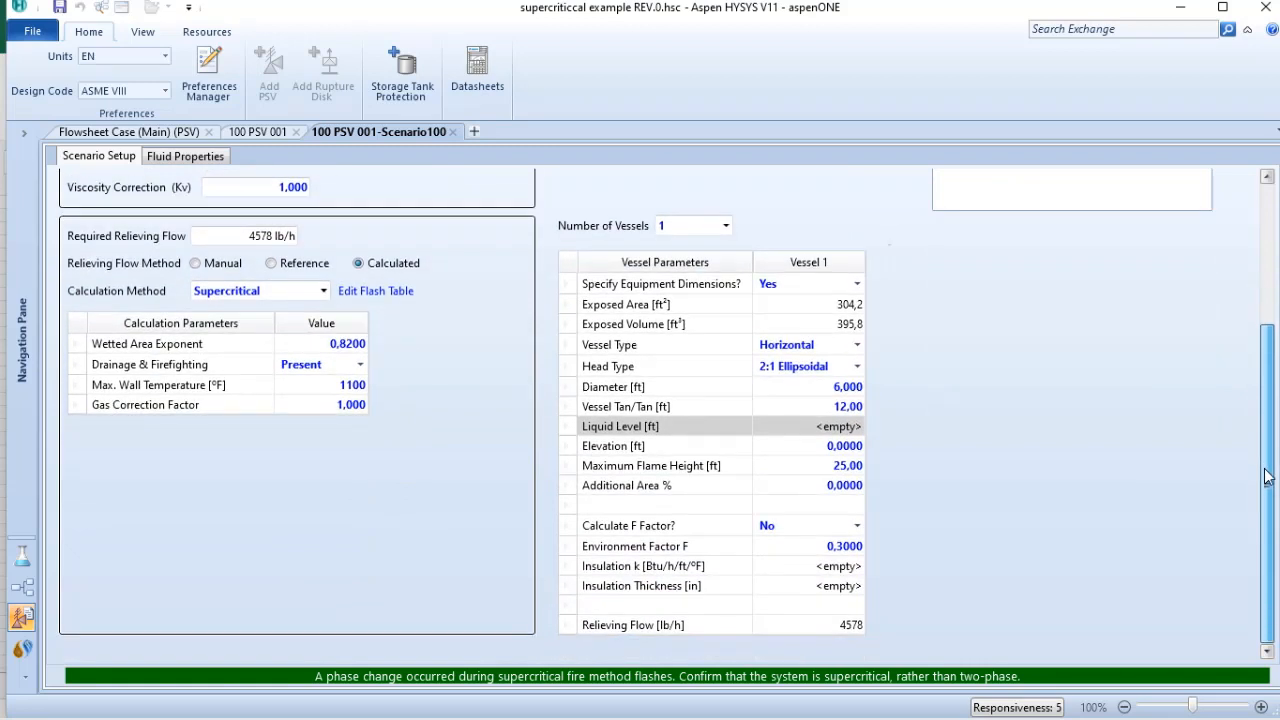
pyautogui.click(836, 548)
pyautogui.write('1')
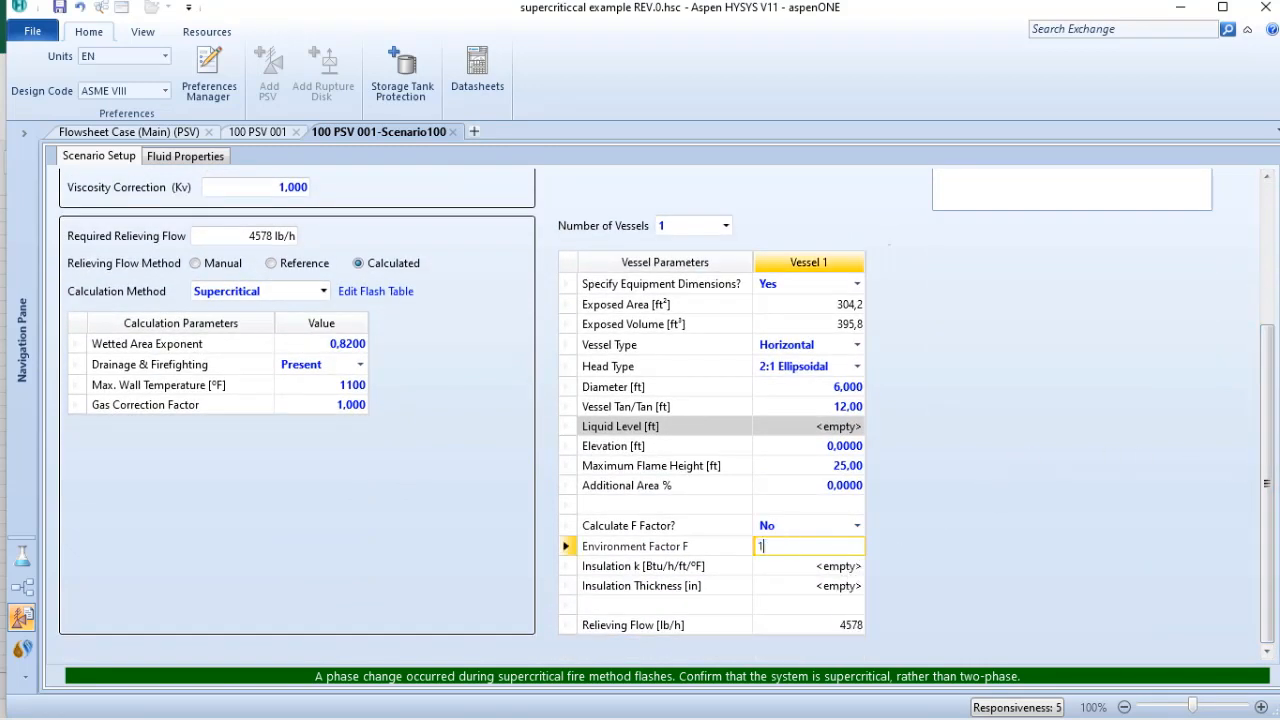
pyautogui.click(1150, 298)
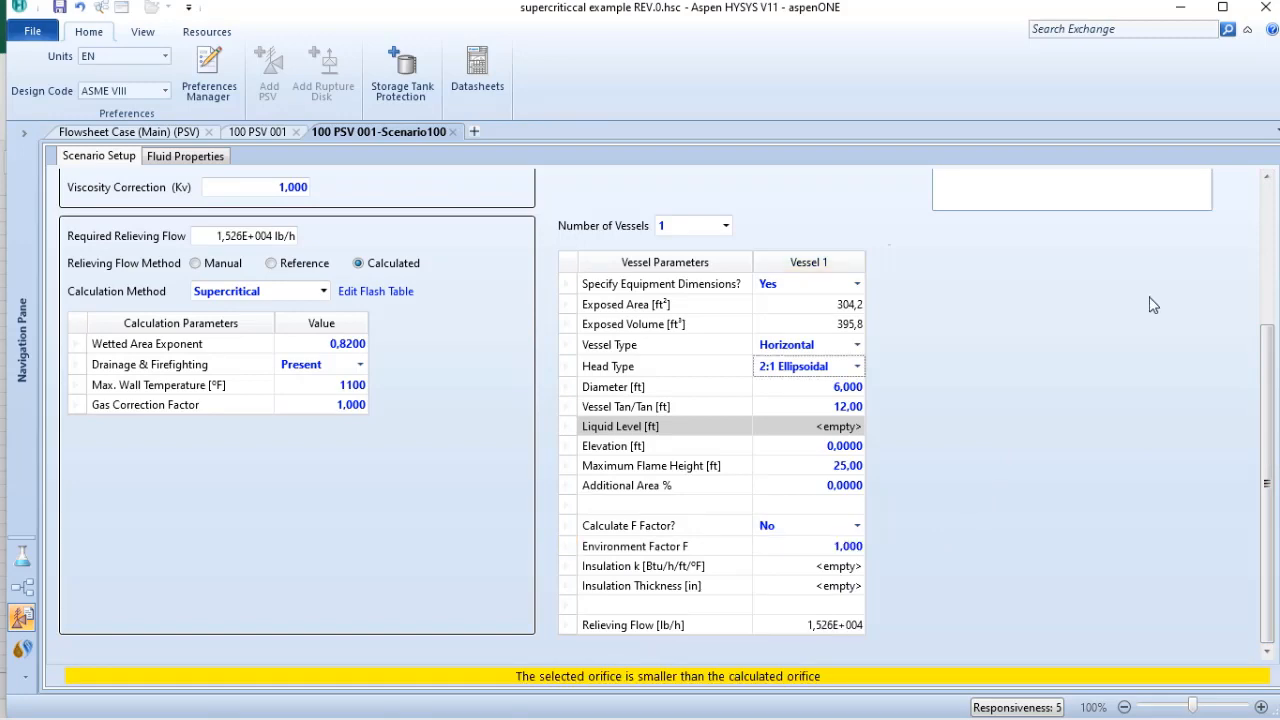
pyautogui.scroll(3, 1249, 300)
pyautogui.scroll(3, 1249, 300)
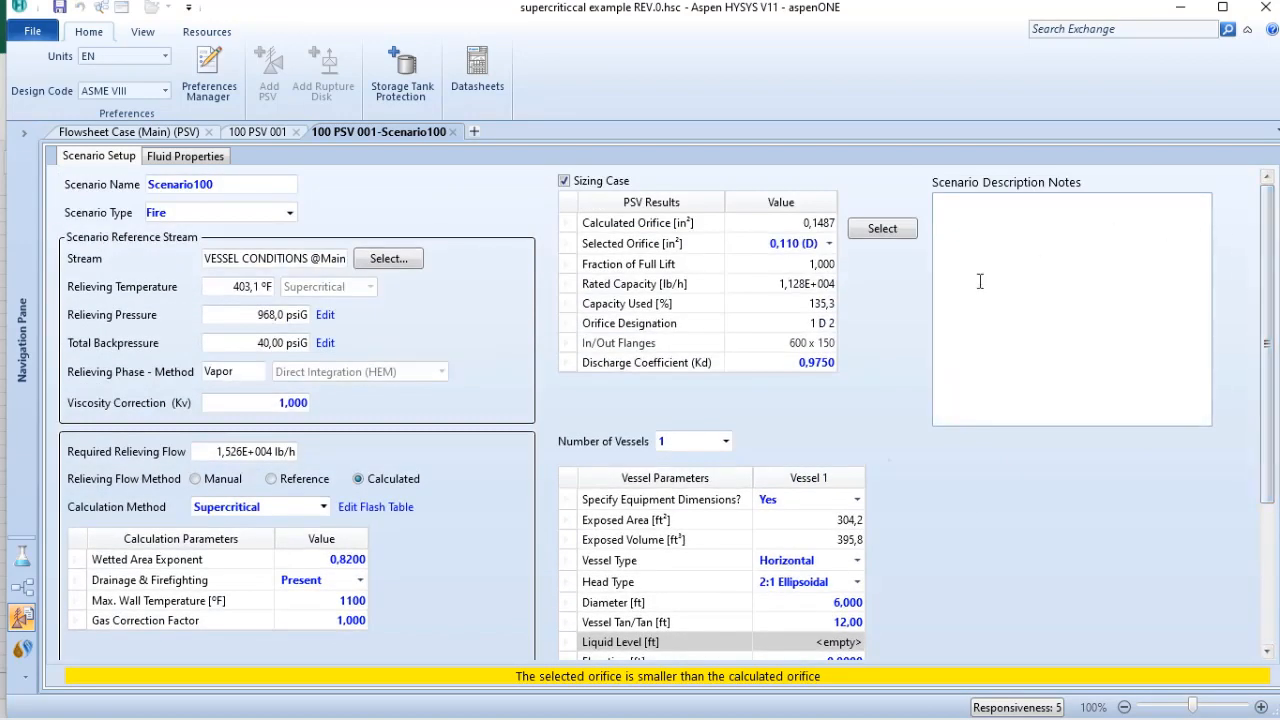
# Step: Set the discharge coefficient Kd to 0,85 and reselect the PSV orifice for the calculated area
pyautogui.click(800, 362)
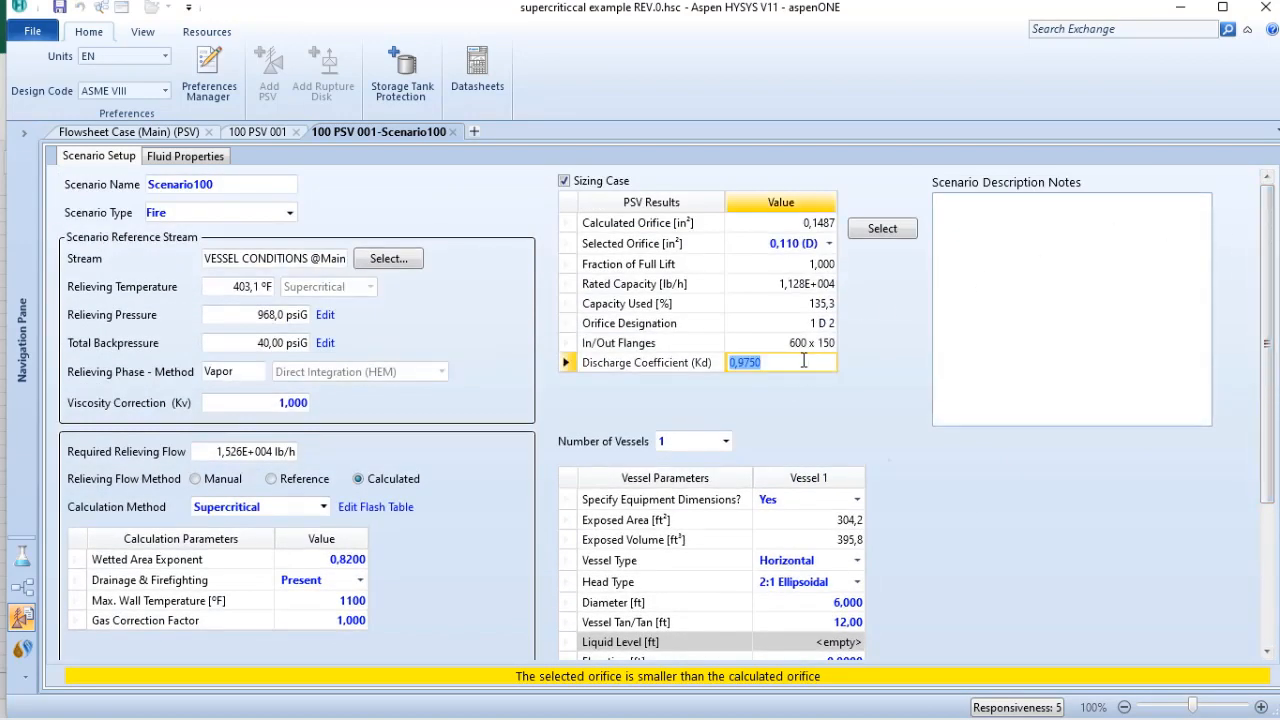
pyautogui.write('0,85')
pyautogui.press('Return')
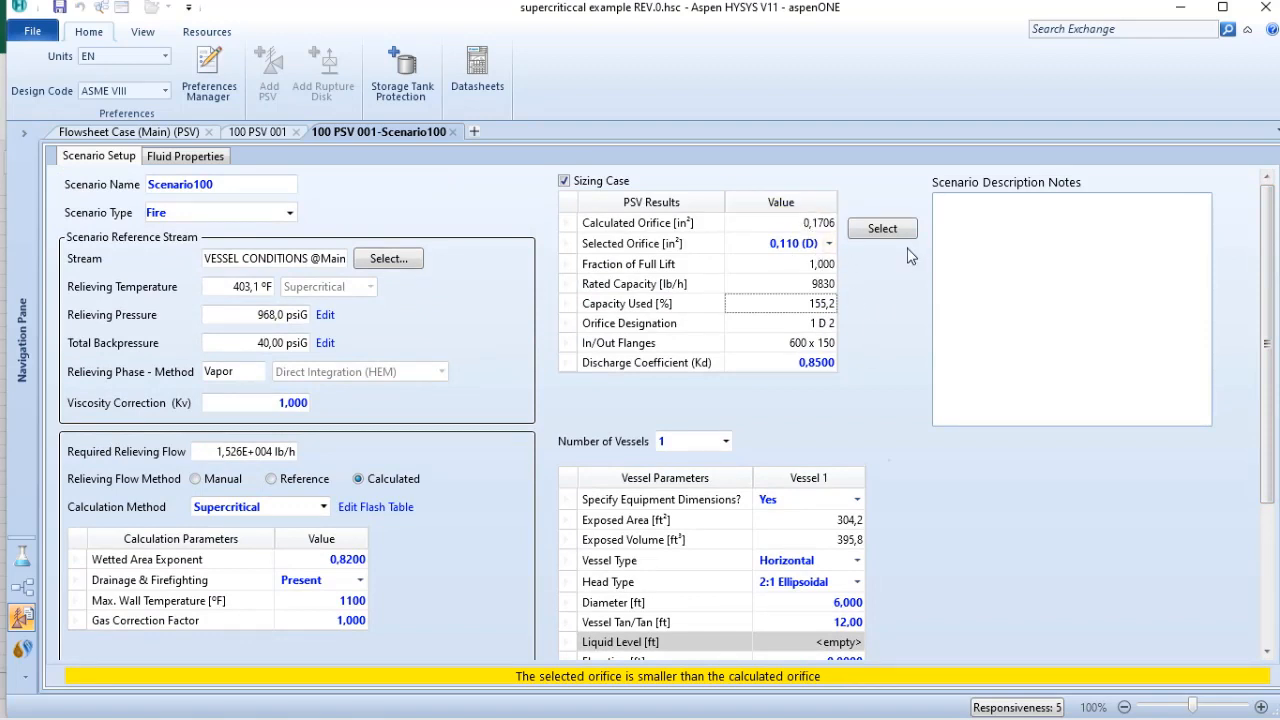
pyautogui.click(884, 230)
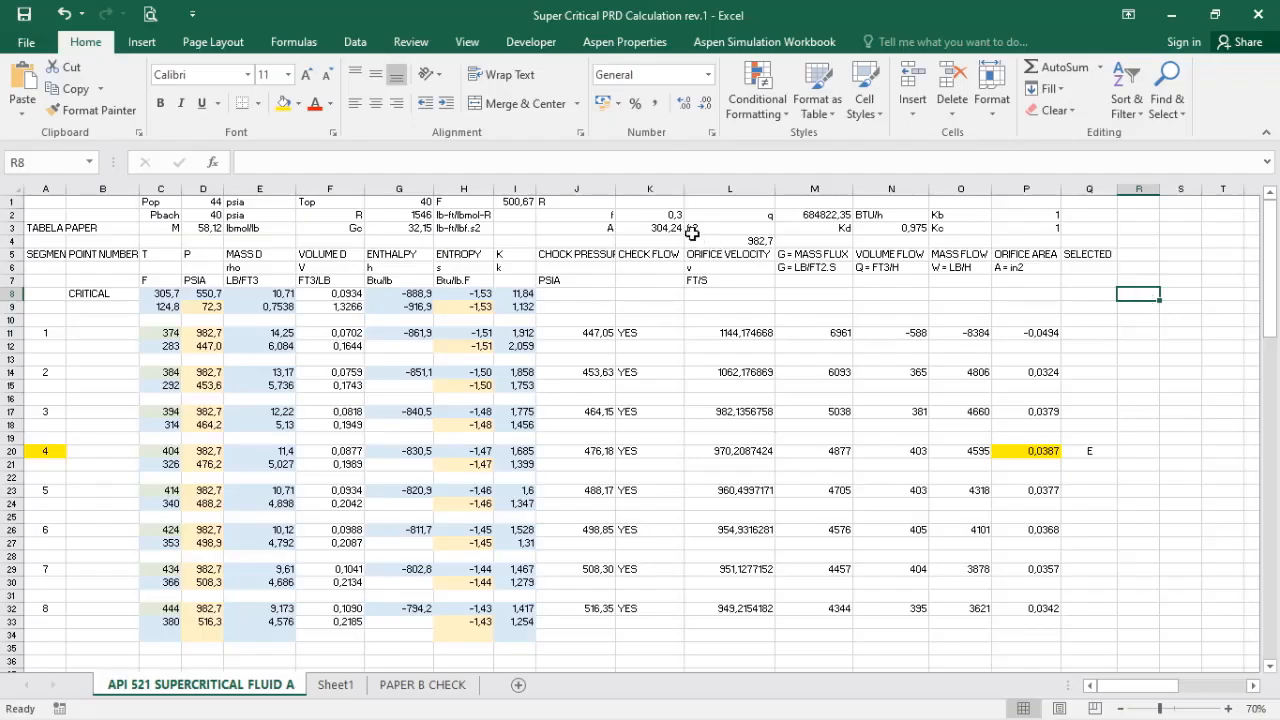
# Step: In Excel, set factor f in K2 to 1 and Kd in N3 to 0,85, and check segment 4's orifice area
pyautogui.click(663, 214)
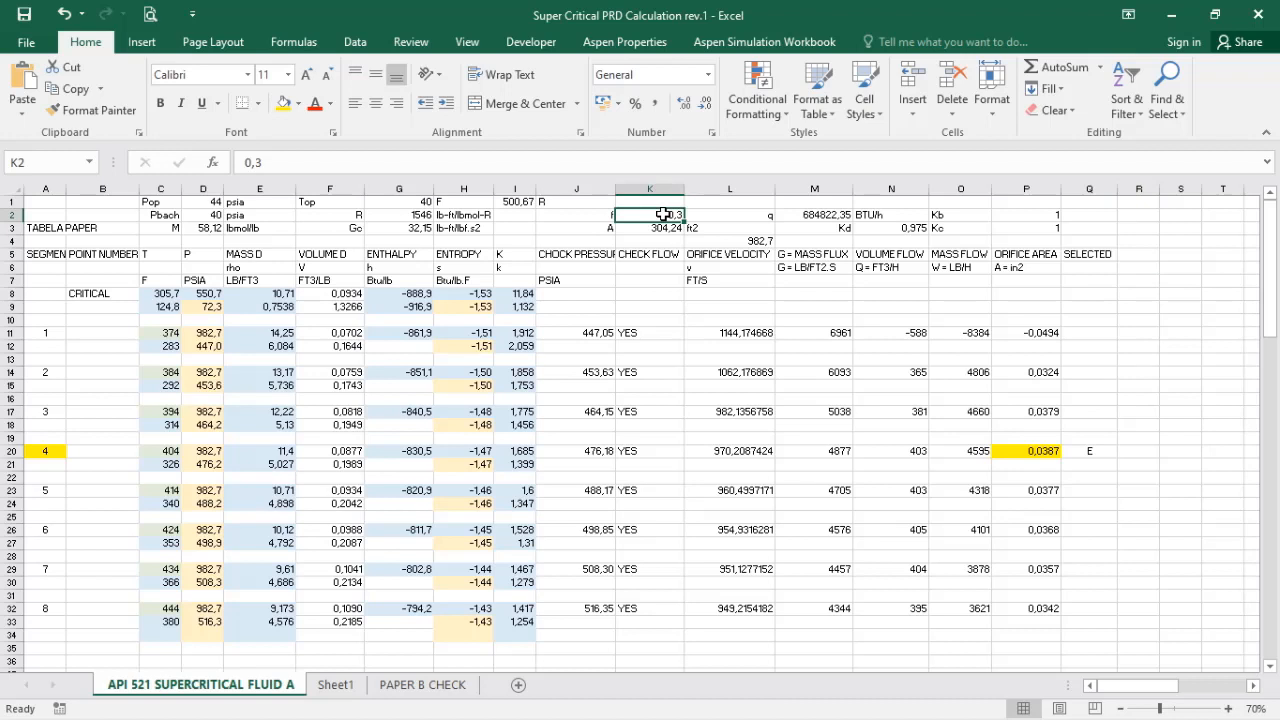
pyautogui.write('1')
pyautogui.press('Return')
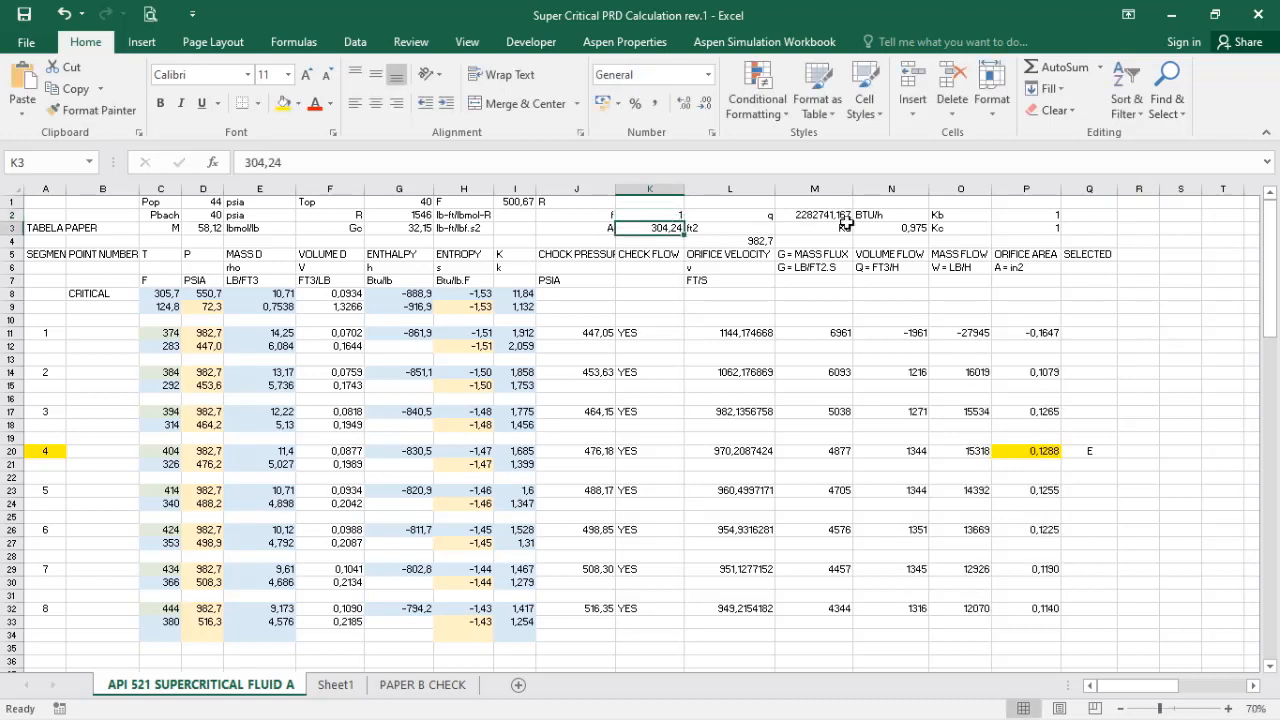
pyautogui.click(903, 229)
pyautogui.write('0,')
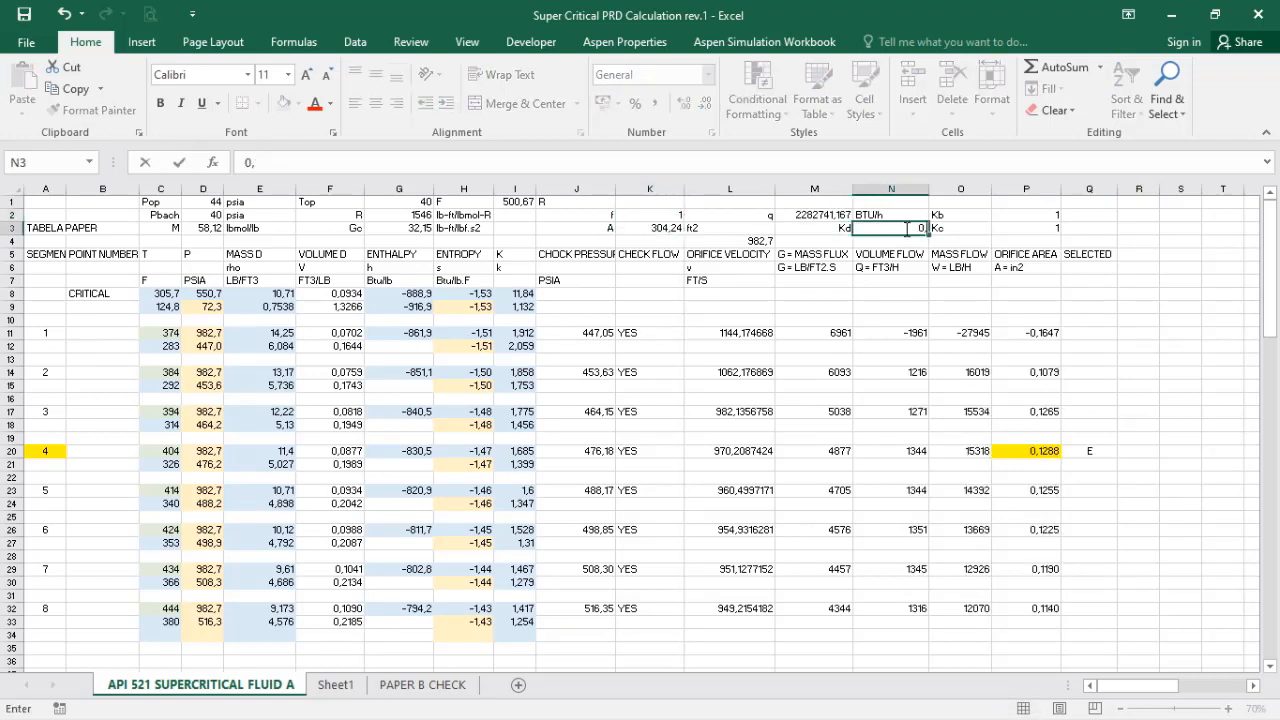
pyautogui.press('Return')
pyautogui.click(1089, 490)
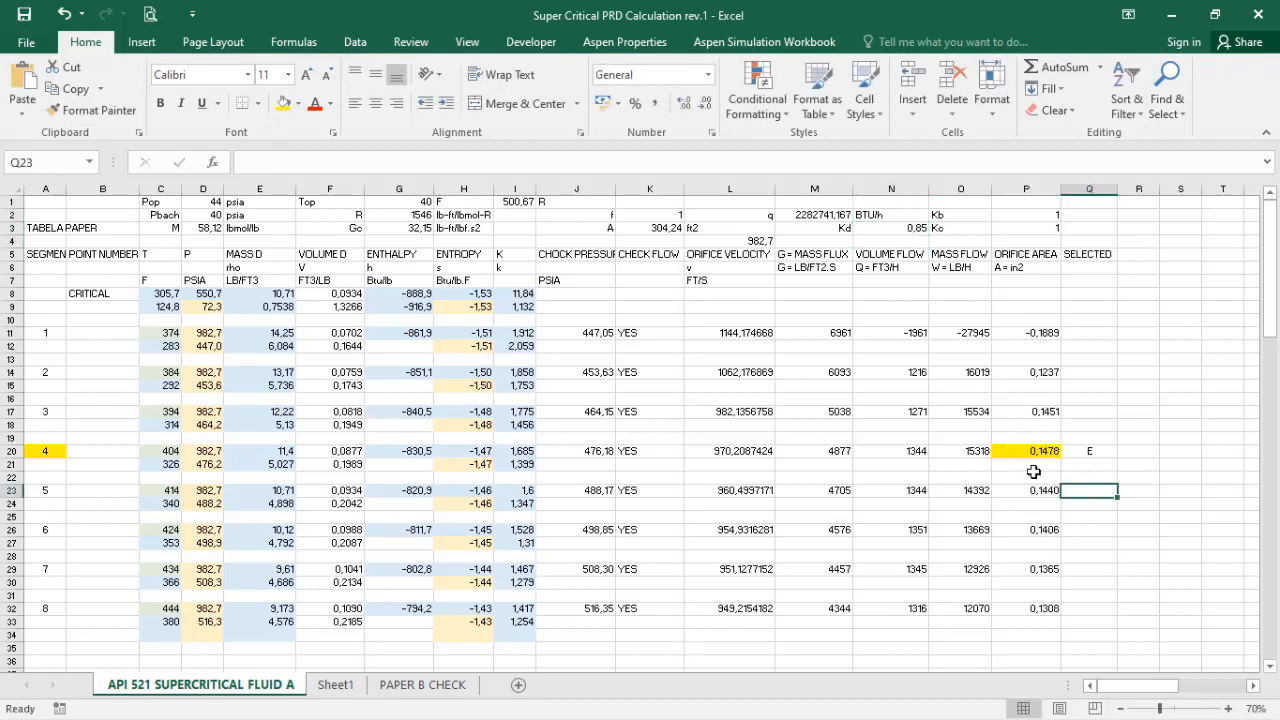
pyautogui.click(1146, 452)
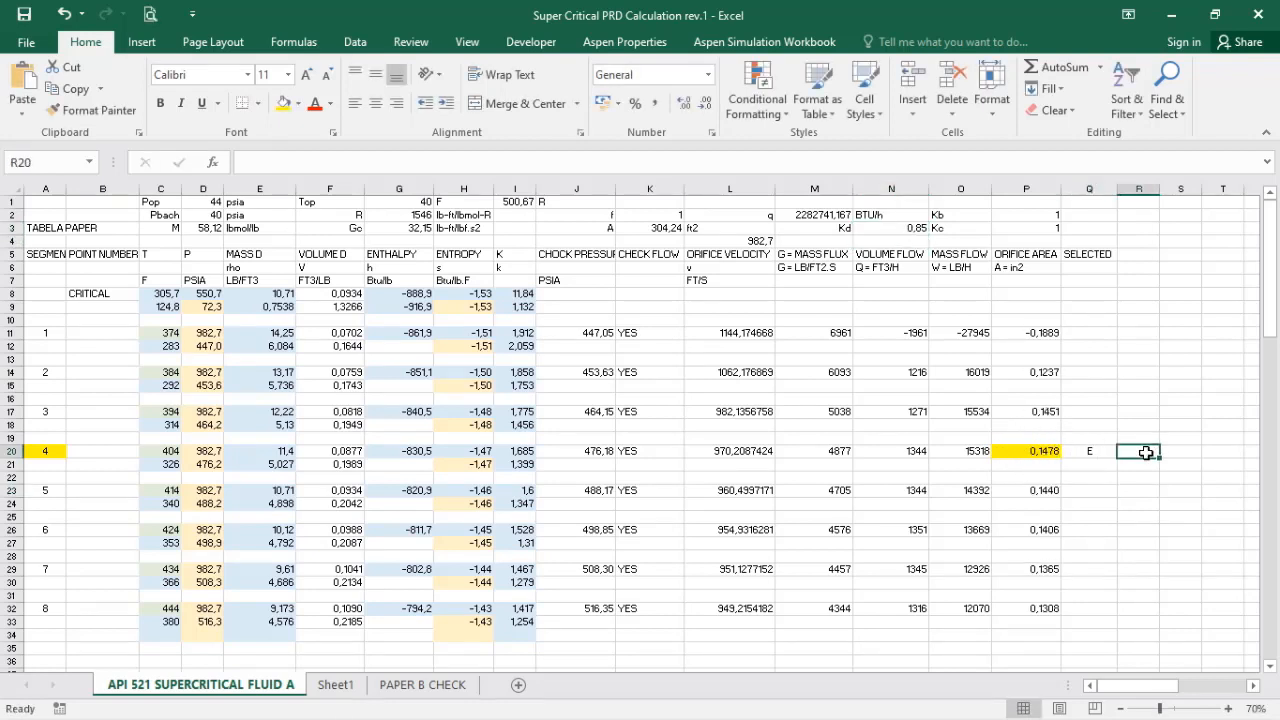
# Step: Check segment 4's k value in I20 and the relief load formula =K64*K68*K67 for F'>0.01 in K63
pyautogui.click(519, 451)
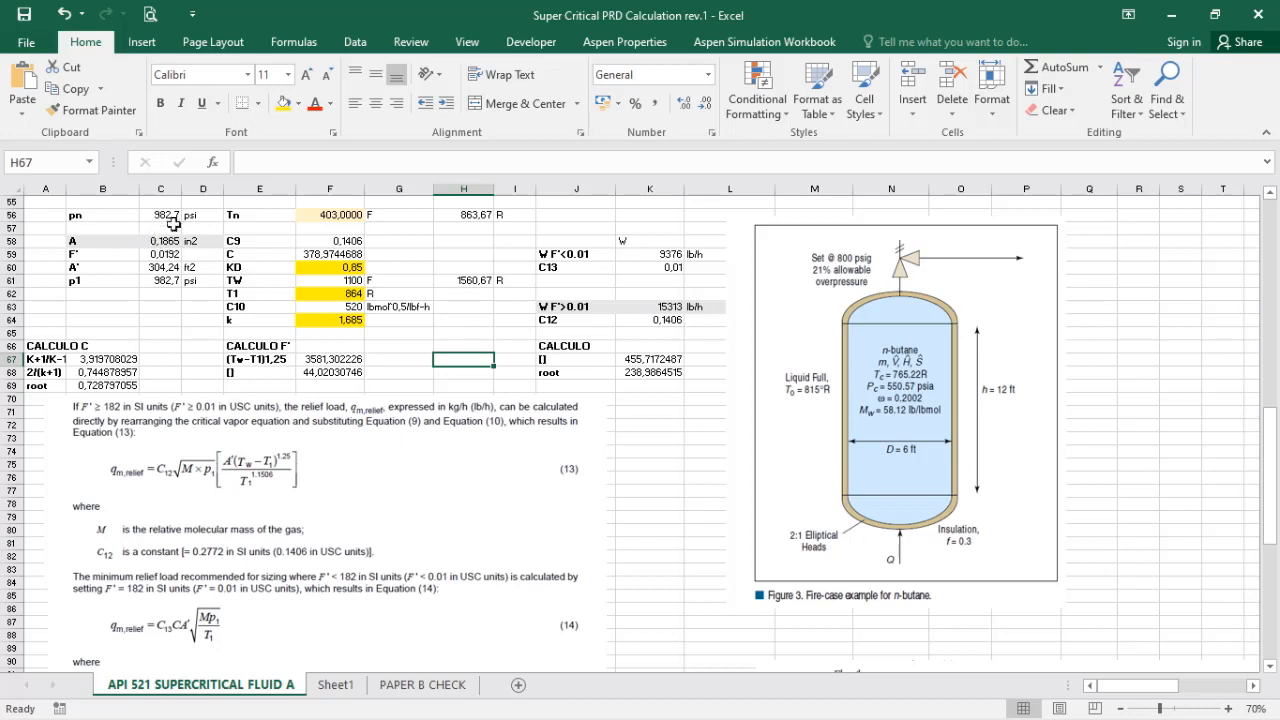
pyautogui.click(668, 306)
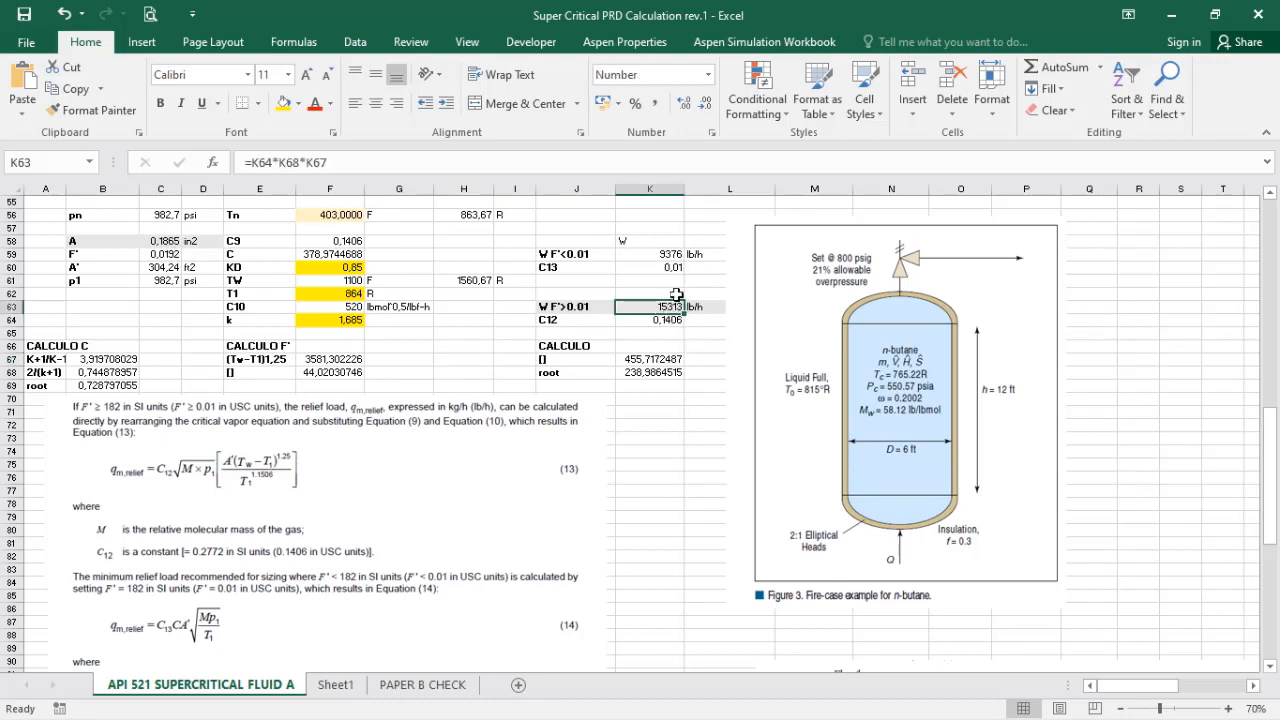
pyautogui.click(674, 478)
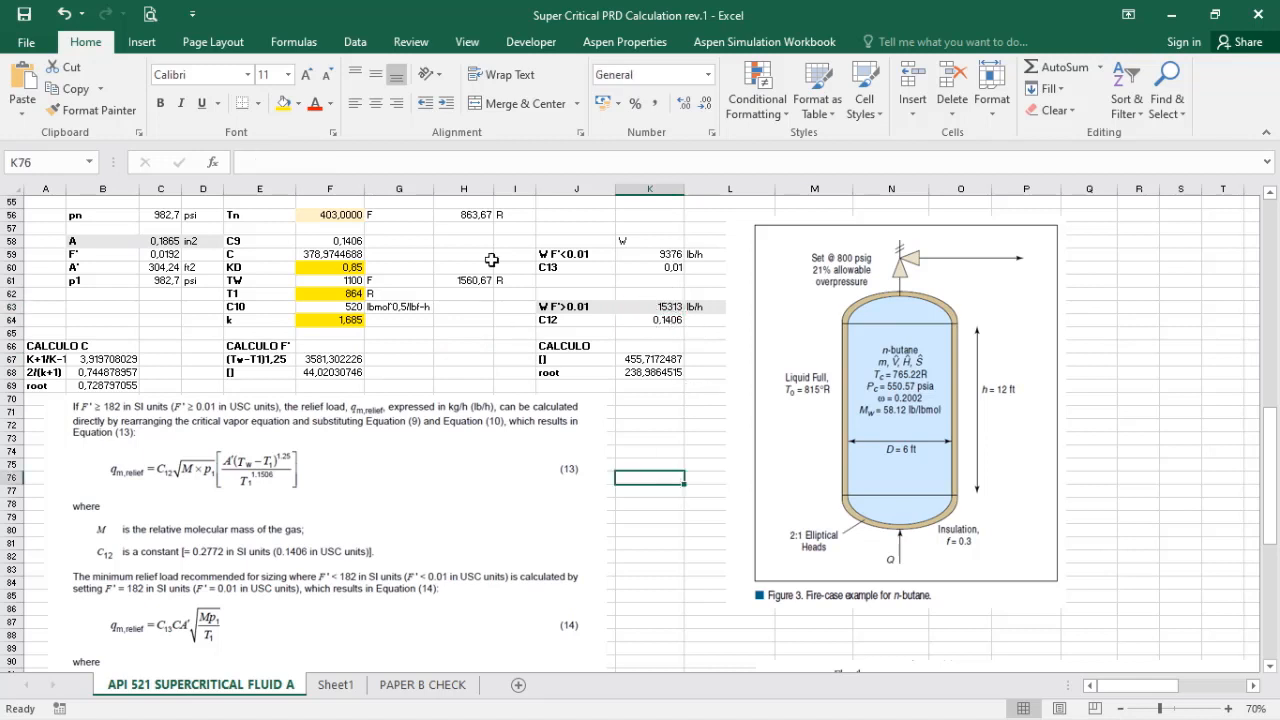